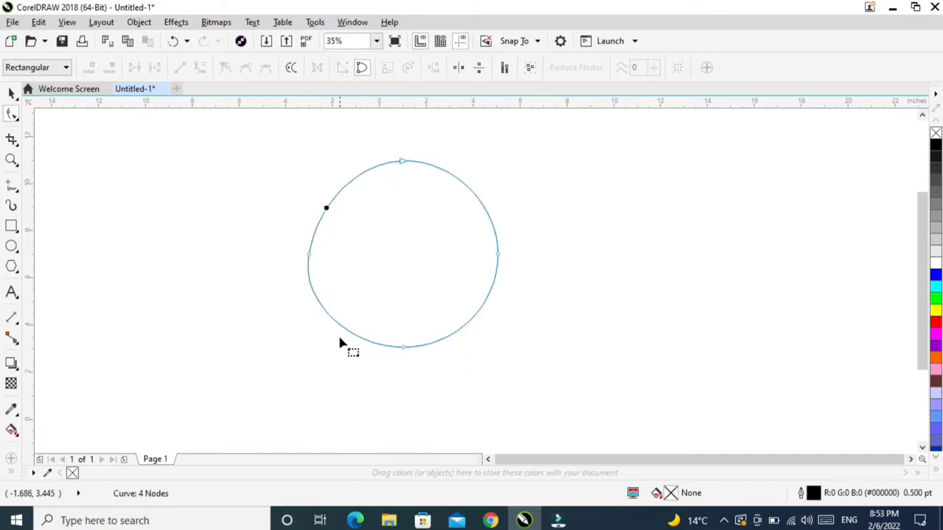
Adjust the lower-left curve of the circle outline and fill the shape with red
drag(348, 334, 348, 333)
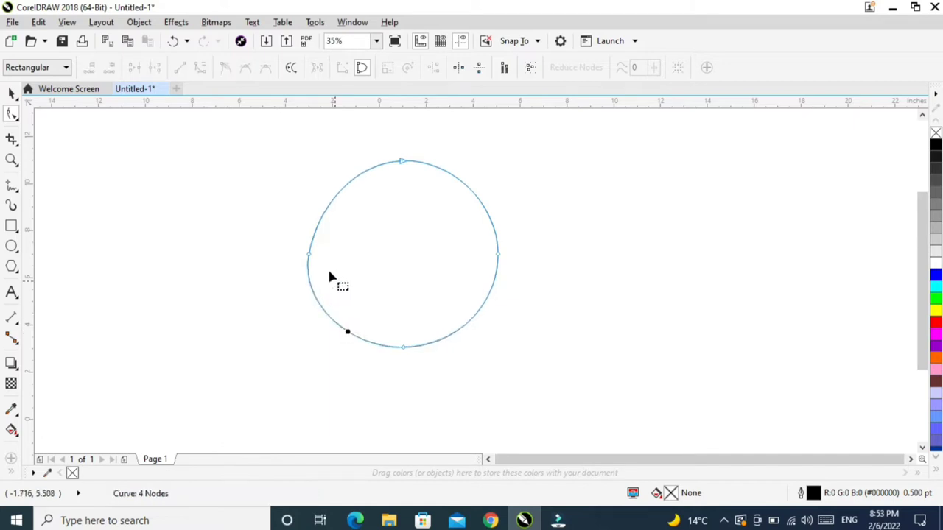
click(12, 93)
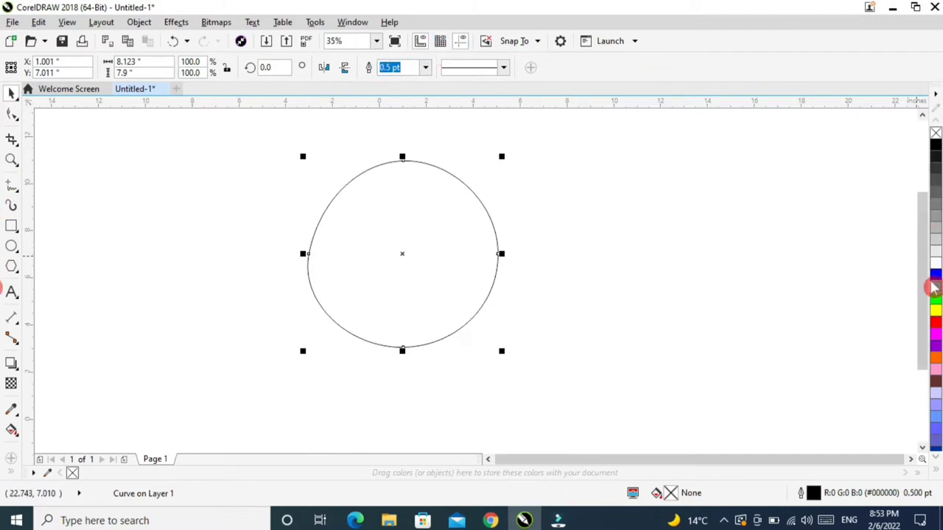
click(935, 322)
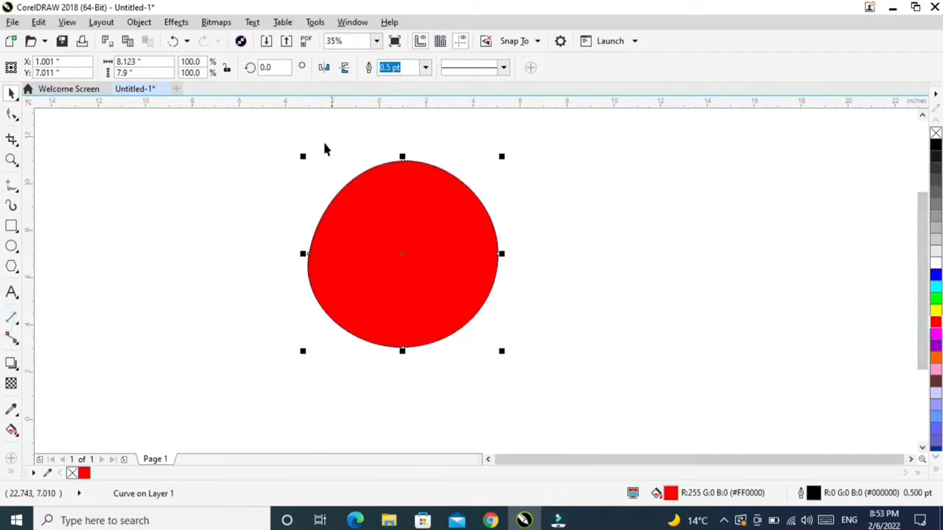
Set the red shape's outline width to 8.0 pt
click(425, 68)
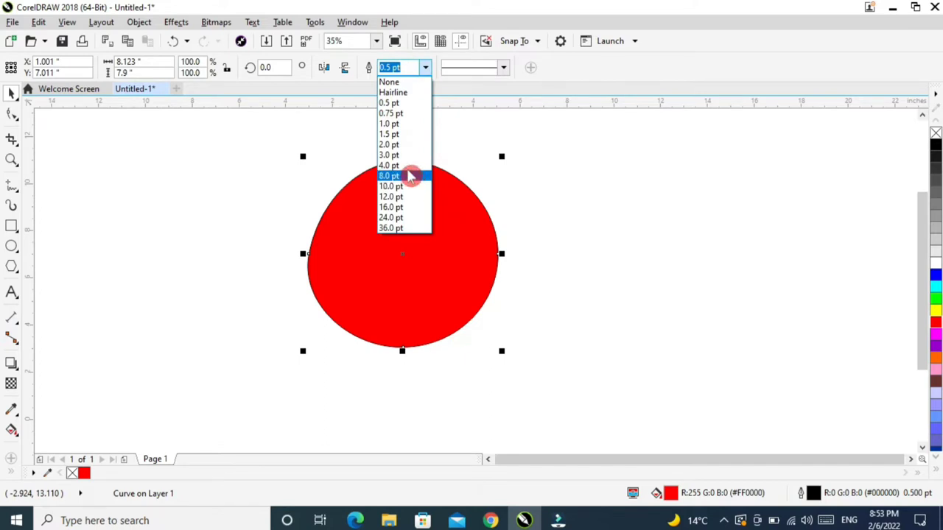
click(408, 166)
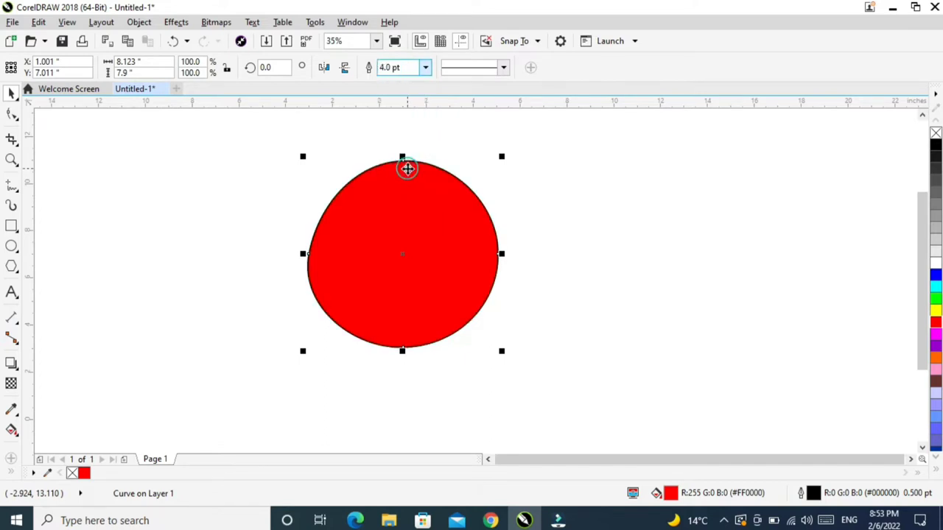
click(426, 68)
click(398, 178)
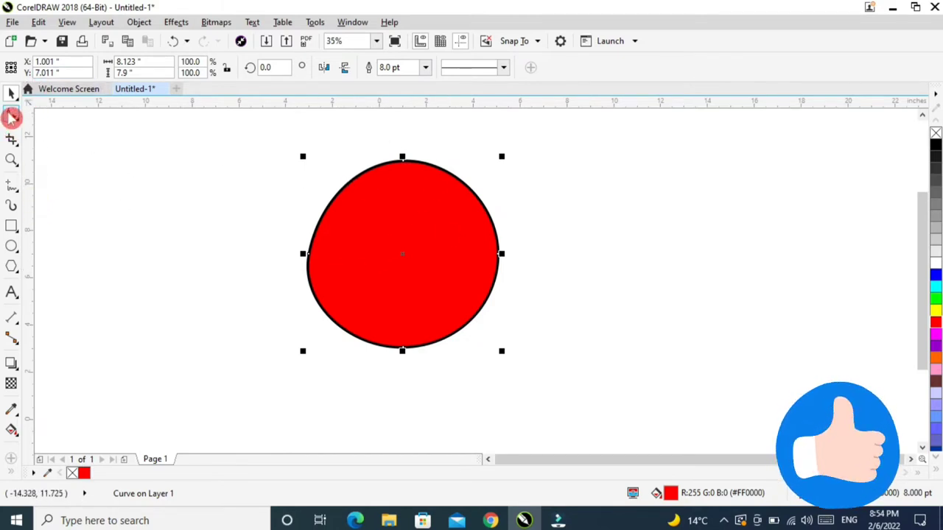
Add nodes along the upper-left edge of the red body and pull one outward to form a pointed feather
click(11, 114)
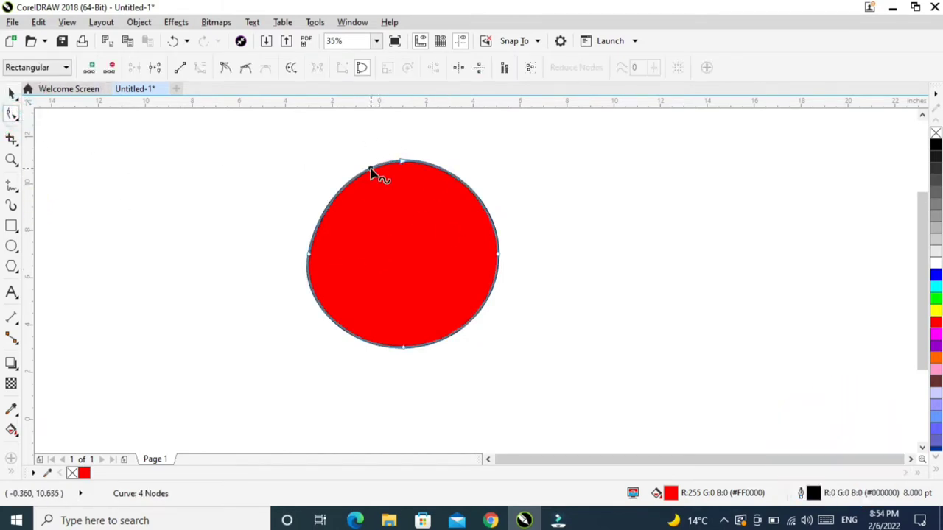
double_click(371, 169)
click(384, 143)
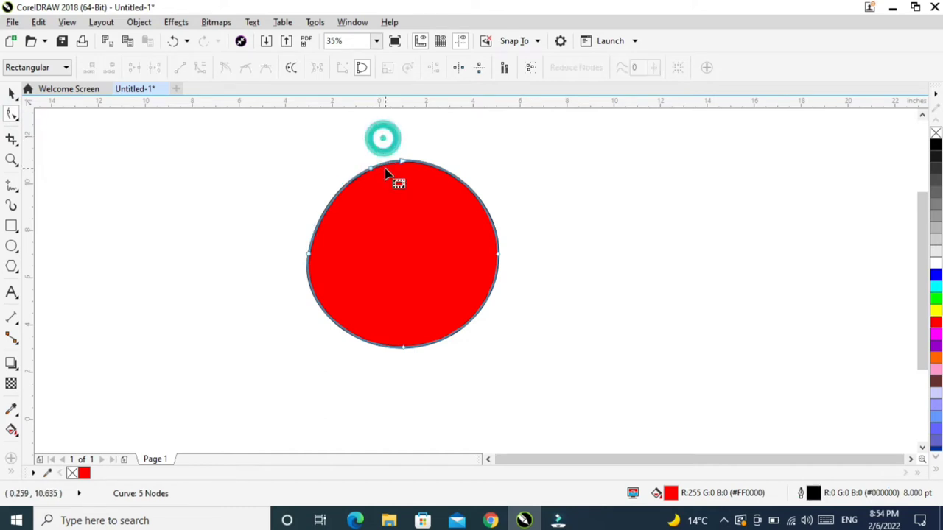
double_click(417, 160)
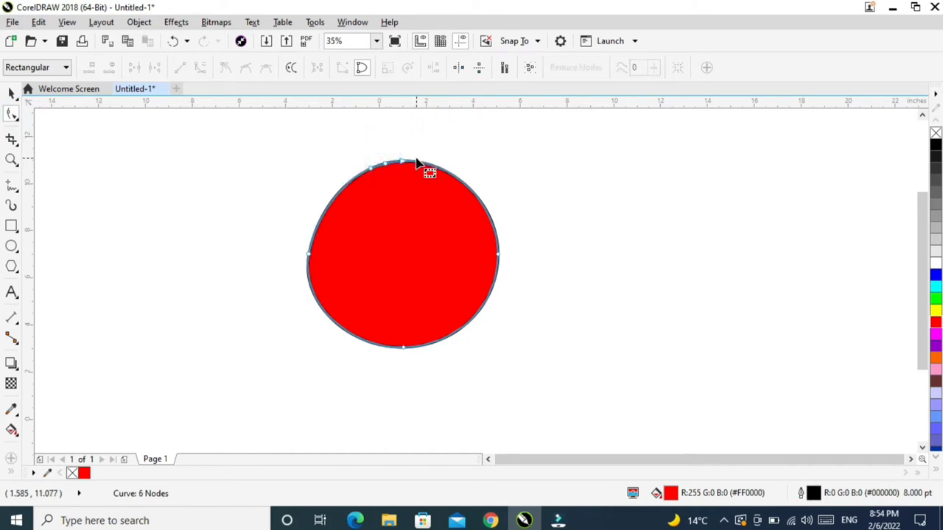
drag(384, 168, 345, 145)
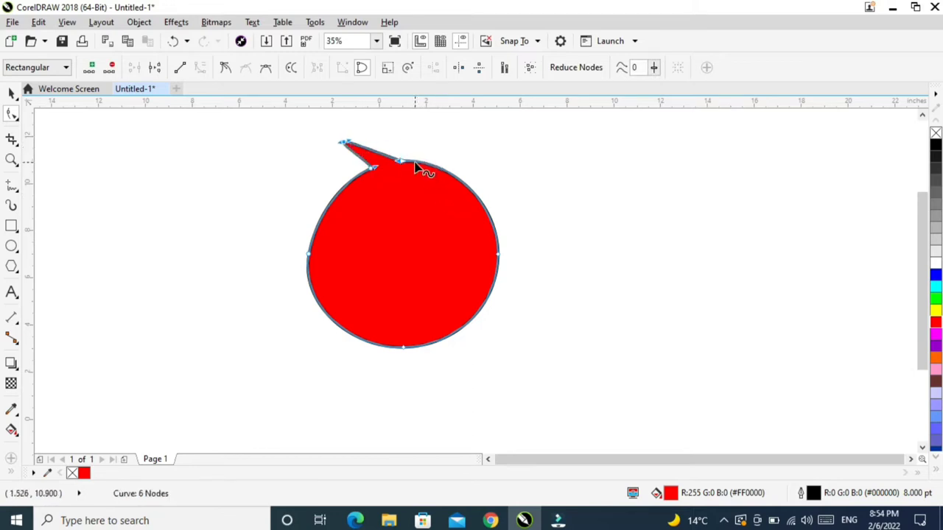
Add two nodes just right of the top node and pull one up and left into a second feather
double_click(414, 161)
click(441, 146)
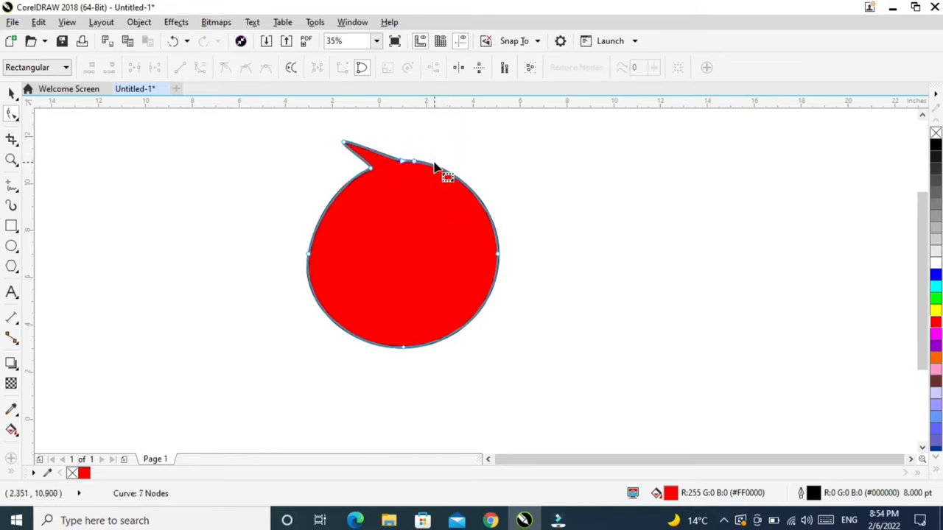
click(428, 162)
double_click(429, 163)
drag(414, 163, 386, 130)
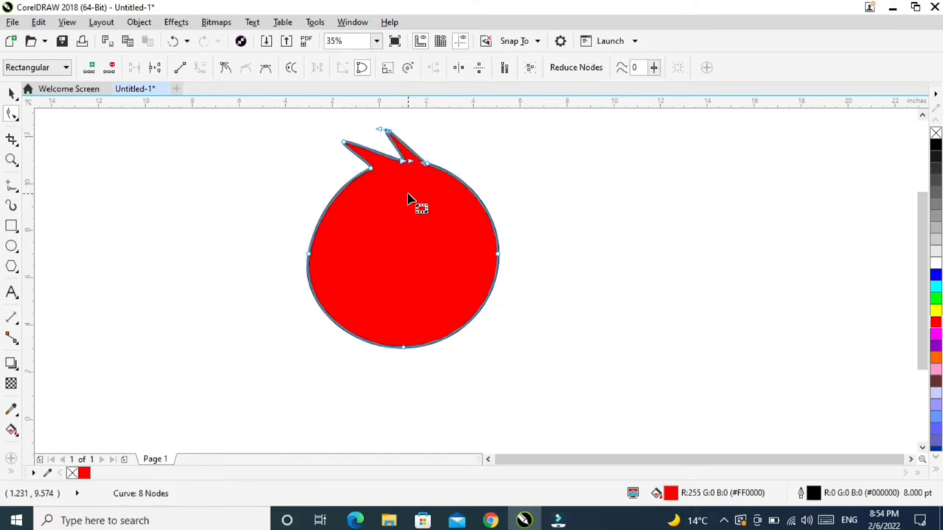
Move the lower feather's tip outward and stretch its node handle to round the tip
drag(356, 159, 496, 239)
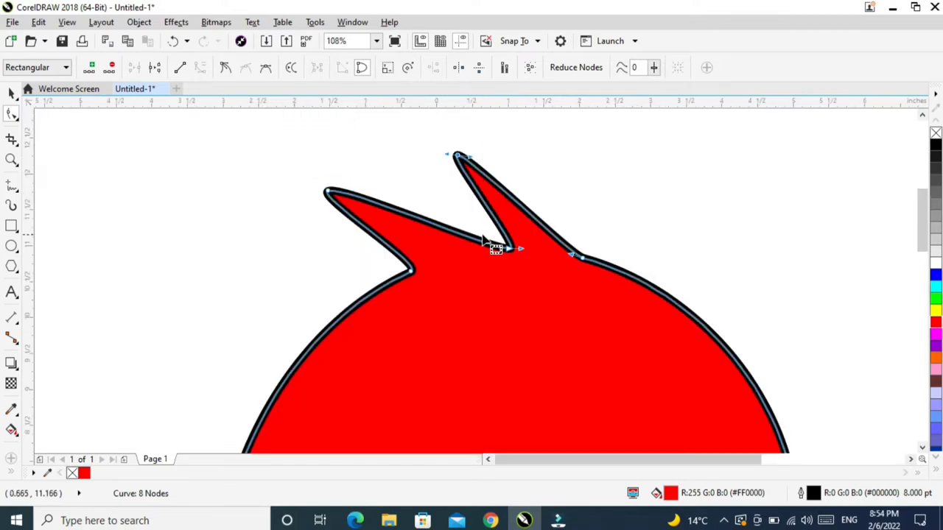
click(329, 194)
drag(313, 196, 294, 172)
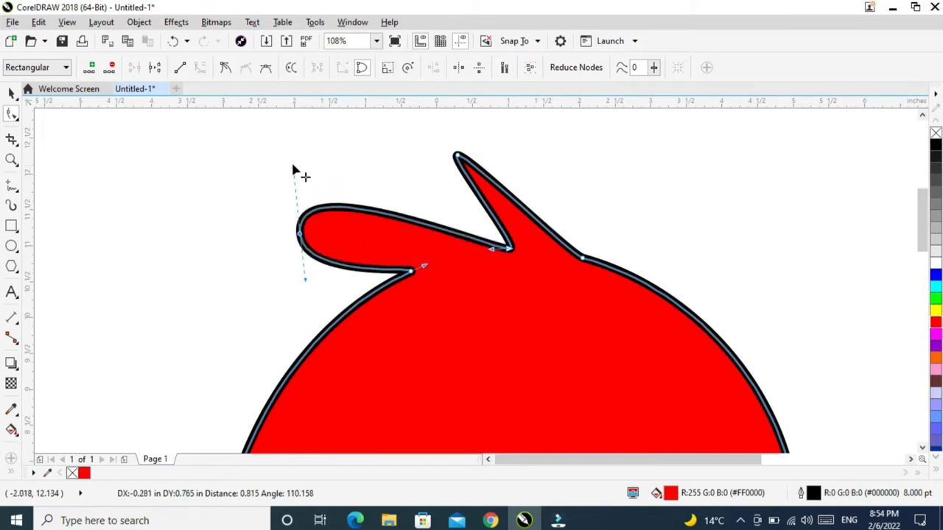
Extend the upper feather up and left and adjust both handles of its tip node to round it
drag(458, 157, 432, 107)
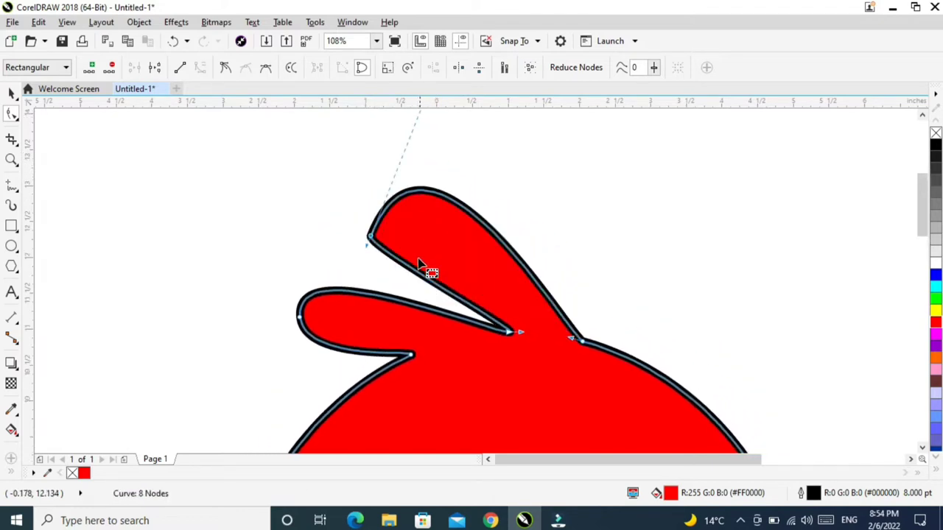
drag(366, 243, 368, 310)
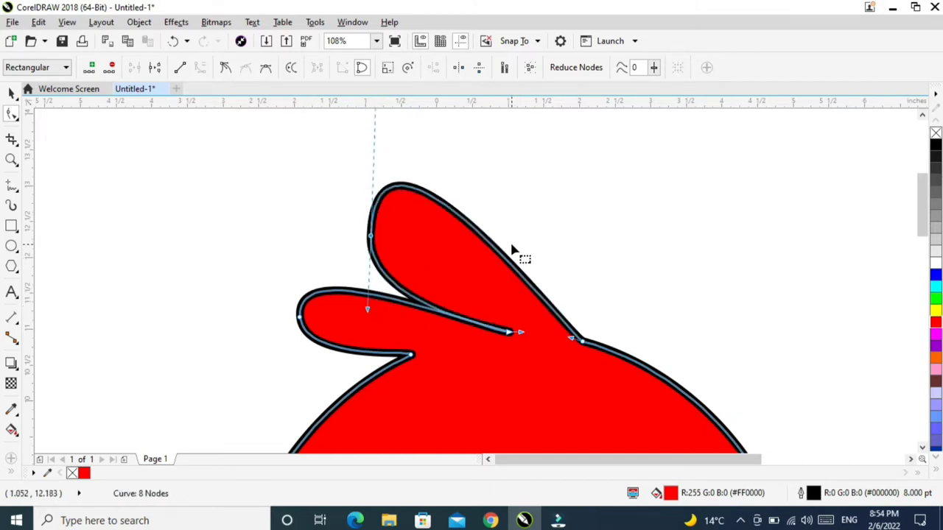
key(shift+F4)
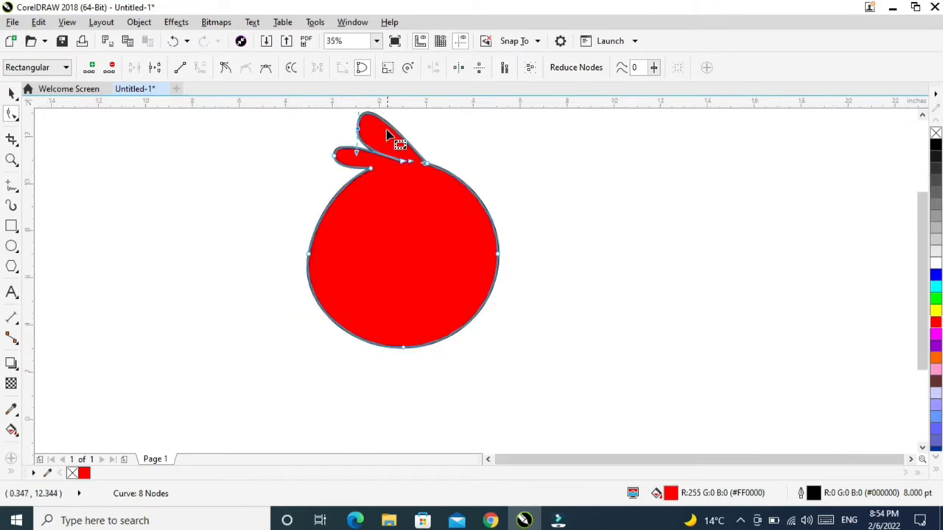
key(F2)
drag(476, 202, 322, 118)
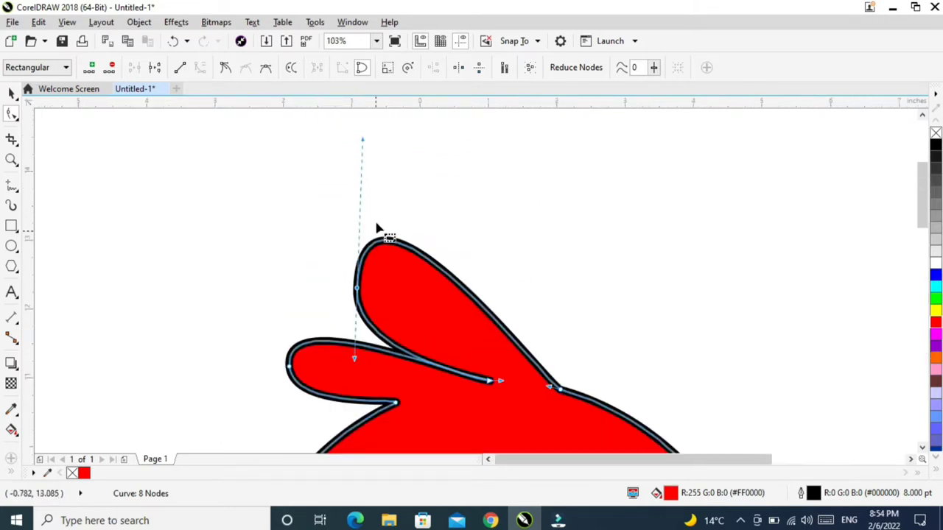
drag(361, 141, 373, 174)
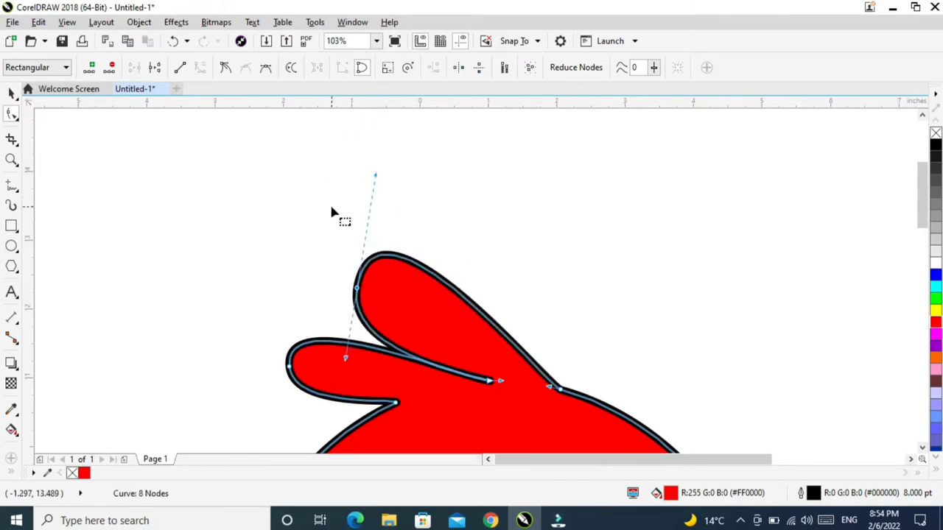
key(F3)
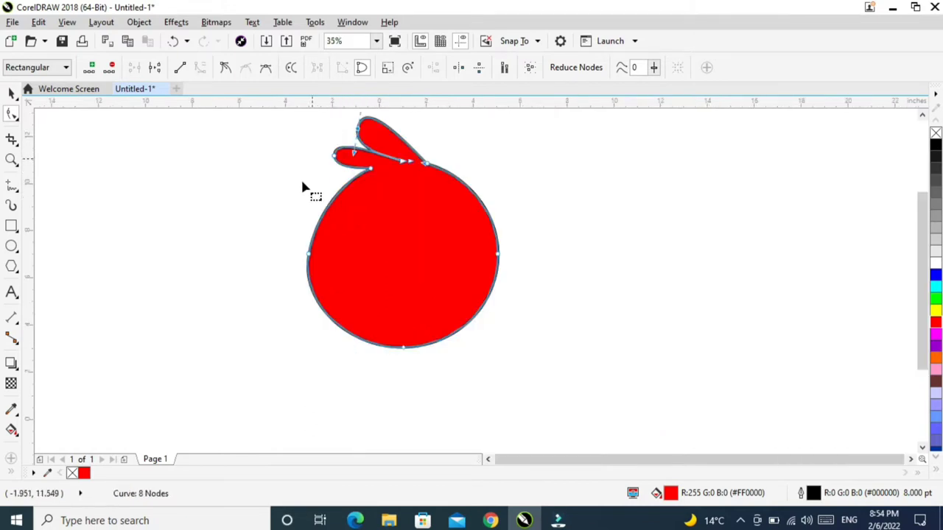
Draw a rectangle about 3.45 by 0.88 inches to the right of the body and convert it to curves
click(11, 95)
click(11, 226)
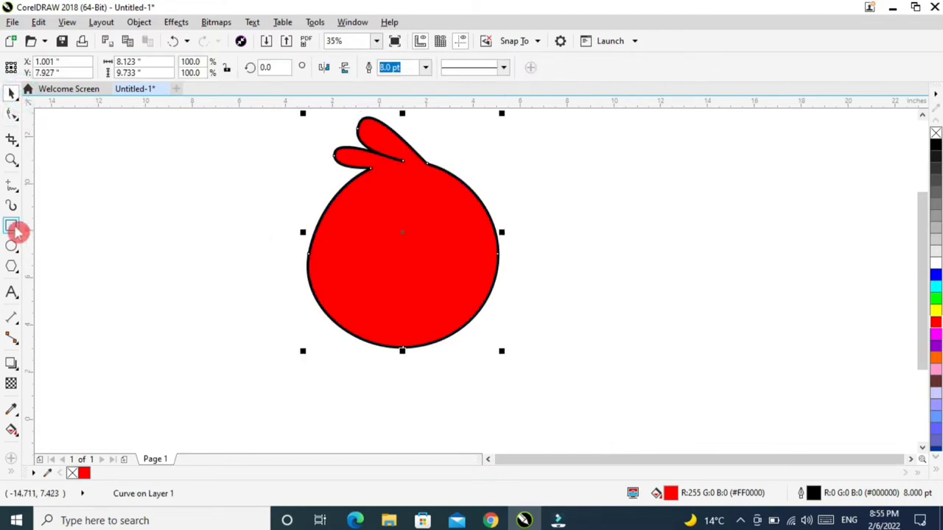
drag(560, 215, 640, 233)
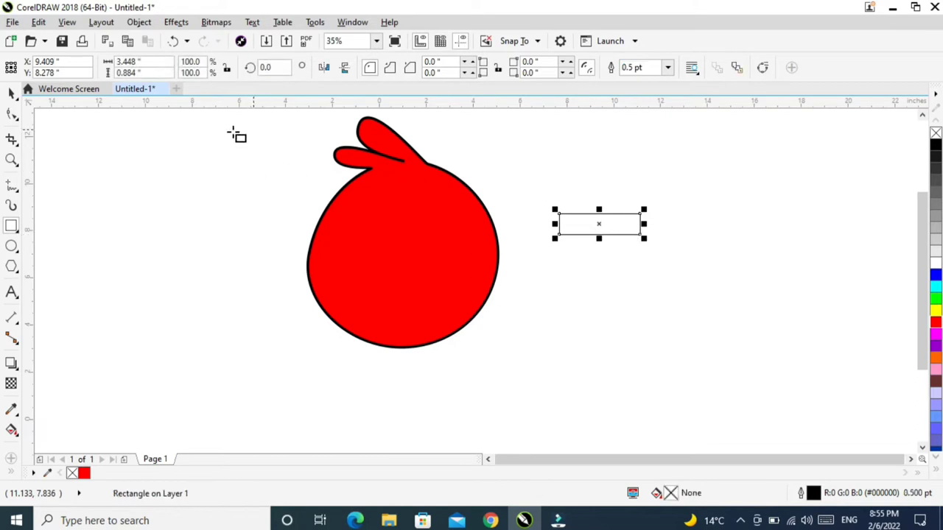
click(11, 95)
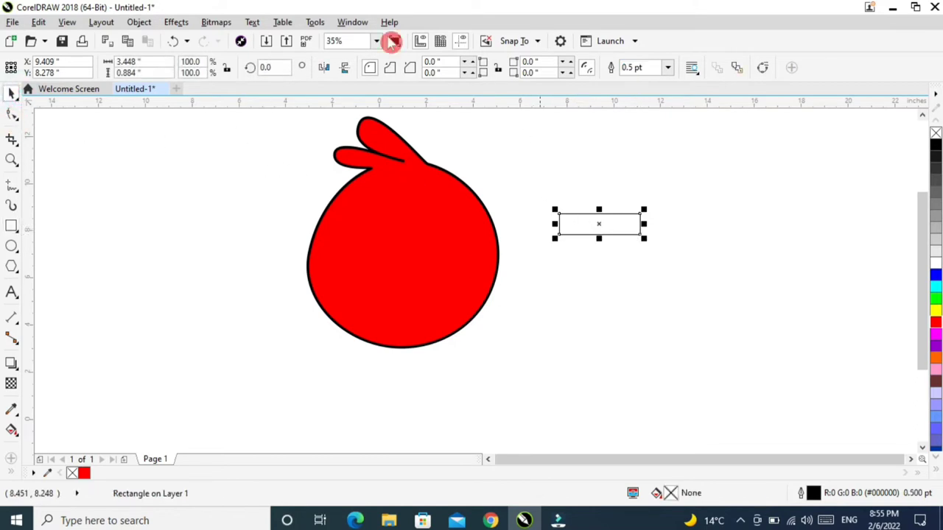
click(139, 22)
click(198, 364)
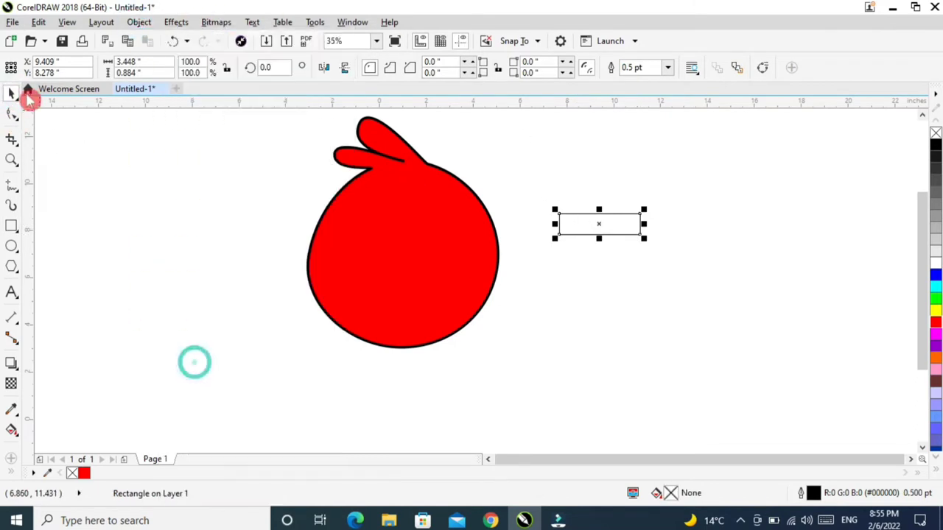
Taper the rectangle by moving its two left corner nodes closer together, and fill it with black
click(11, 114)
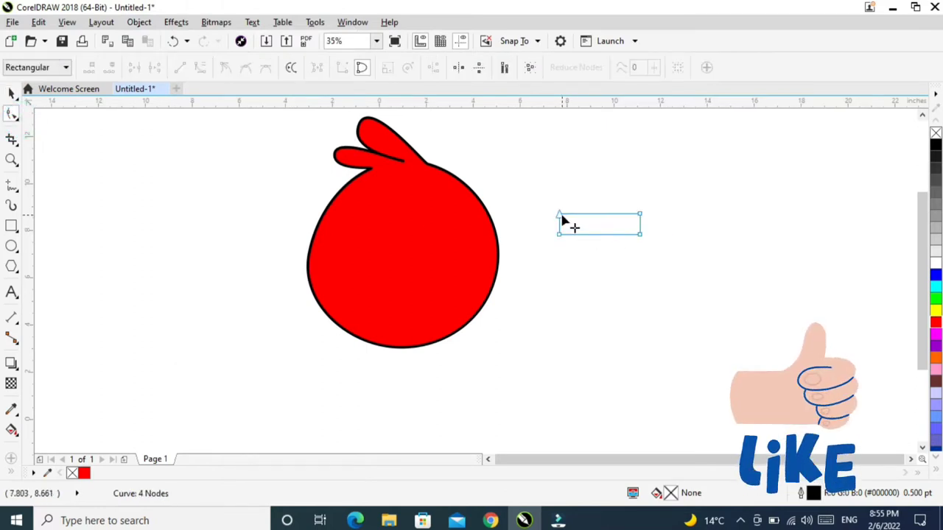
key(z)
drag(538, 189, 670, 268)
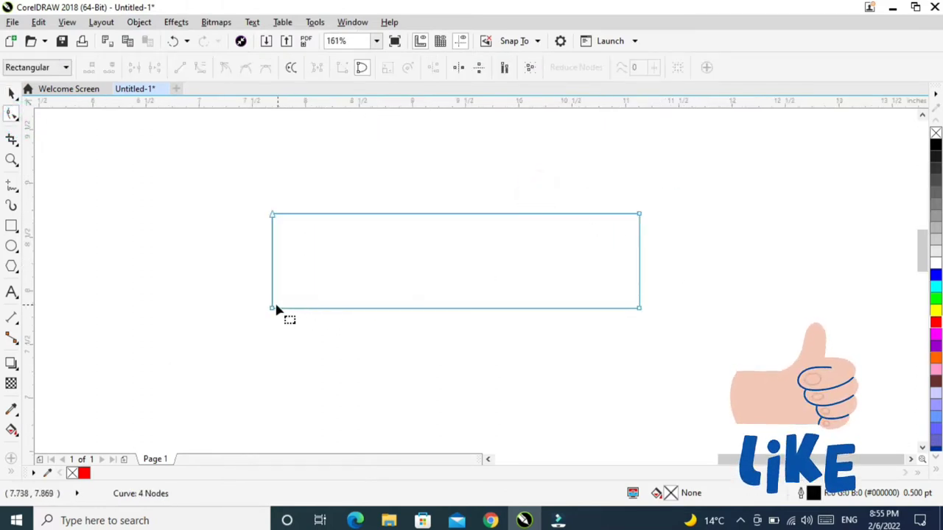
drag(273, 308, 275, 291)
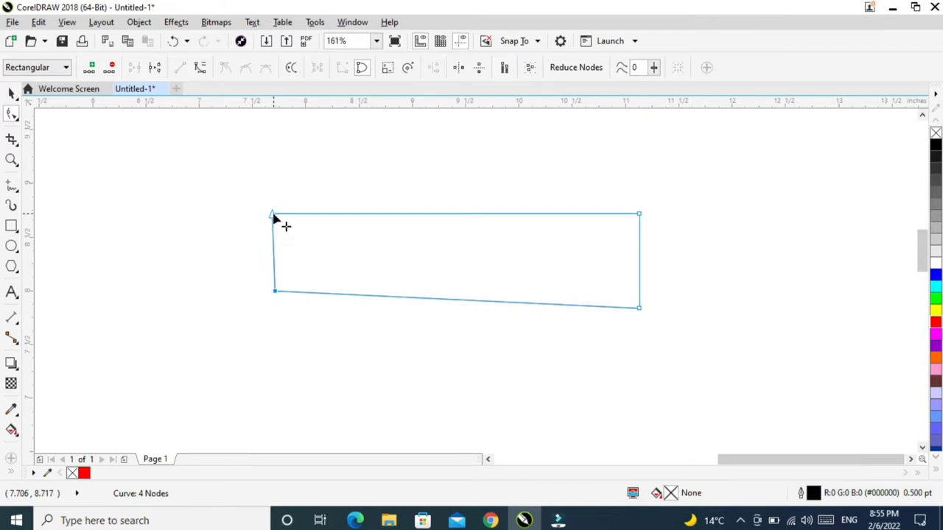
drag(274, 215, 274, 238)
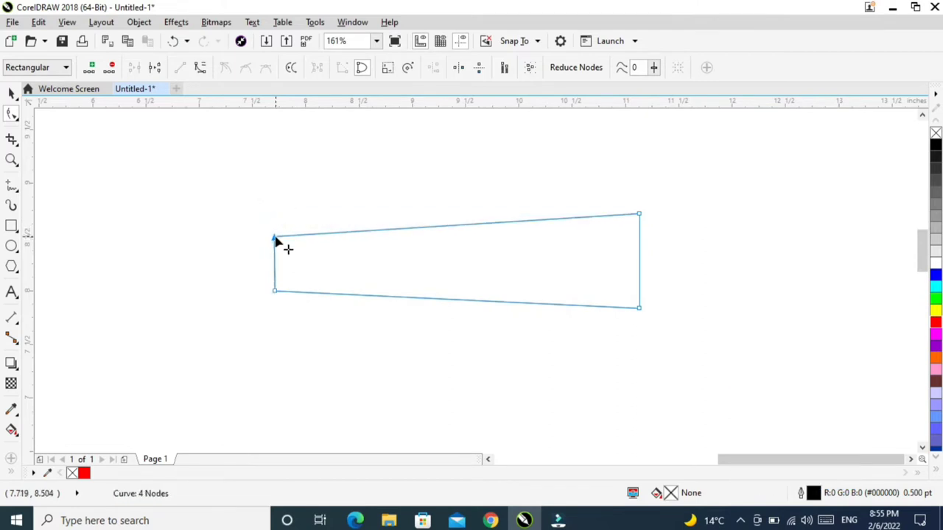
key(F3)
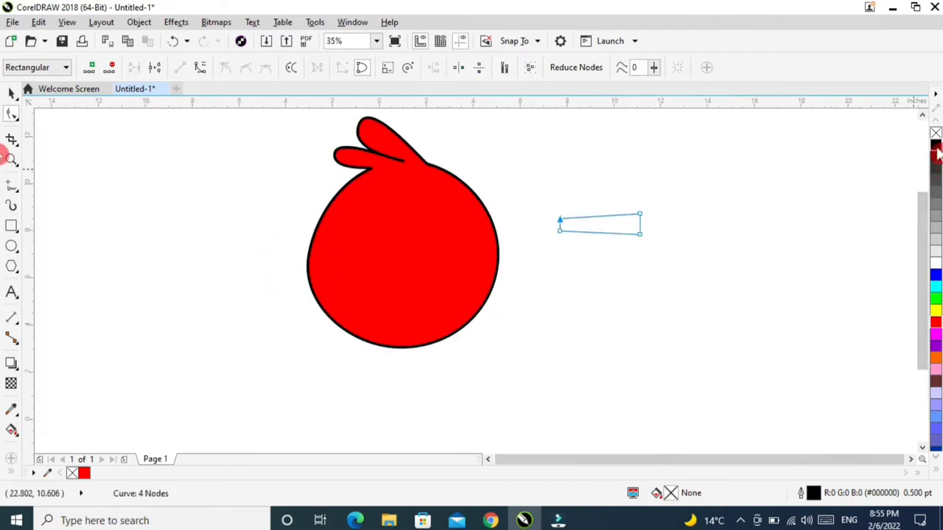
click(935, 147)
Place the black tapered shape at the body's right edge as an eyebrow, scaled to about 2.8 inches wide and rotated about 13 degrees
click(13, 92)
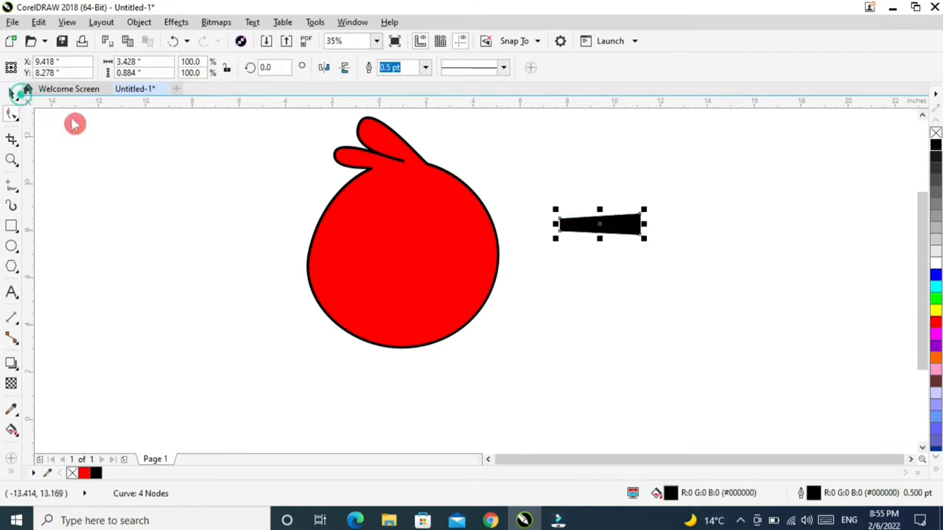
drag(583, 225, 473, 255)
click(442, 253)
click(458, 251)
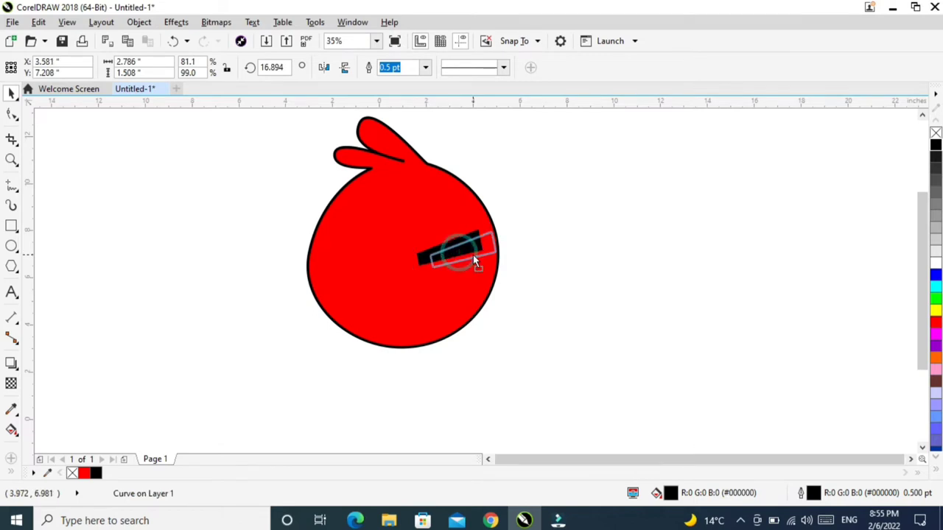
click(473, 254)
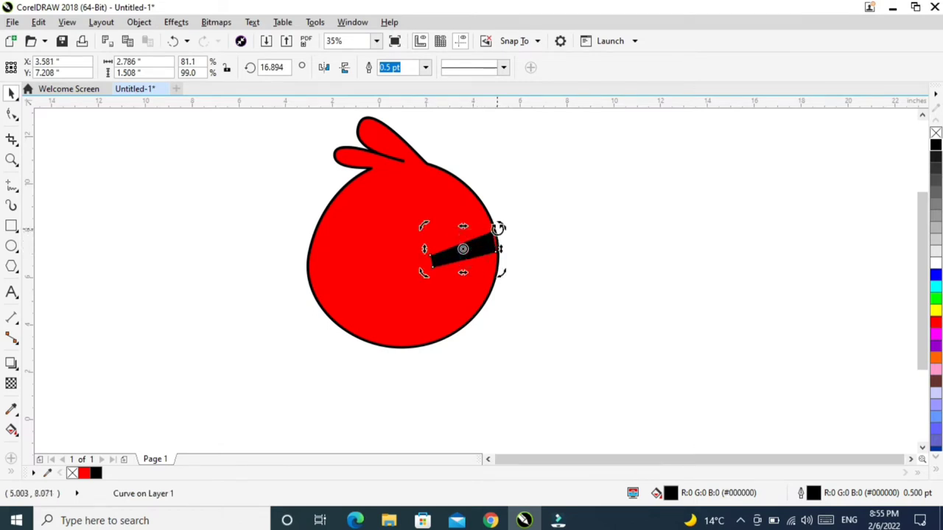
drag(501, 225, 502, 231)
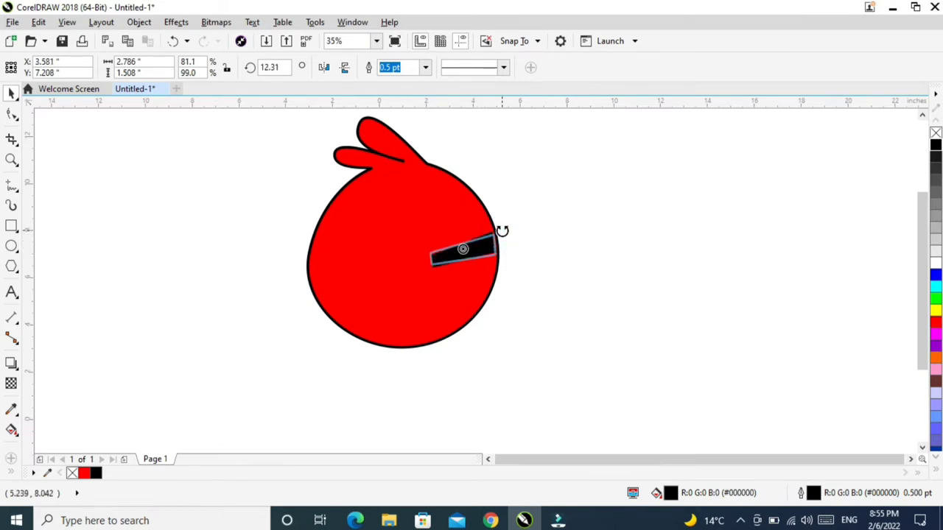
click(551, 222)
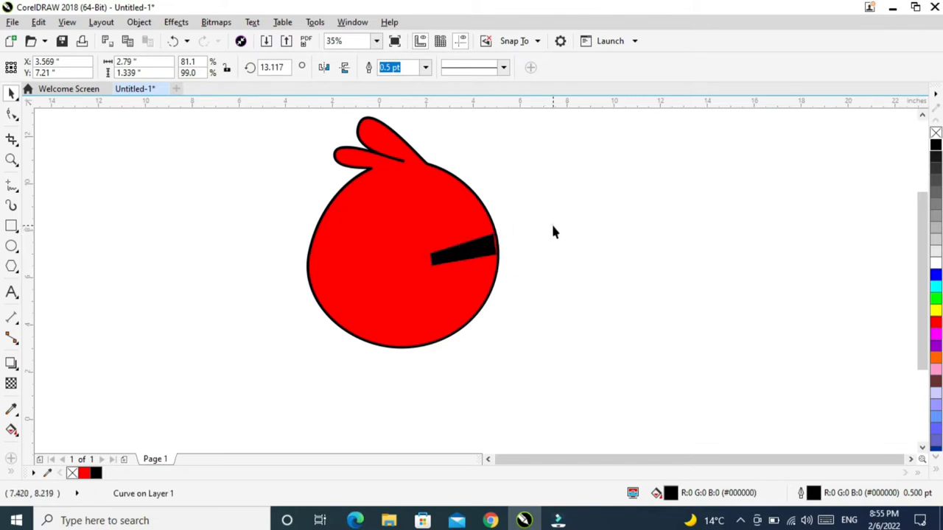
Move the black eyebrow slightly up and place a duplicate of it on the left side of the body
click(469, 254)
drag(468, 249, 386, 258)
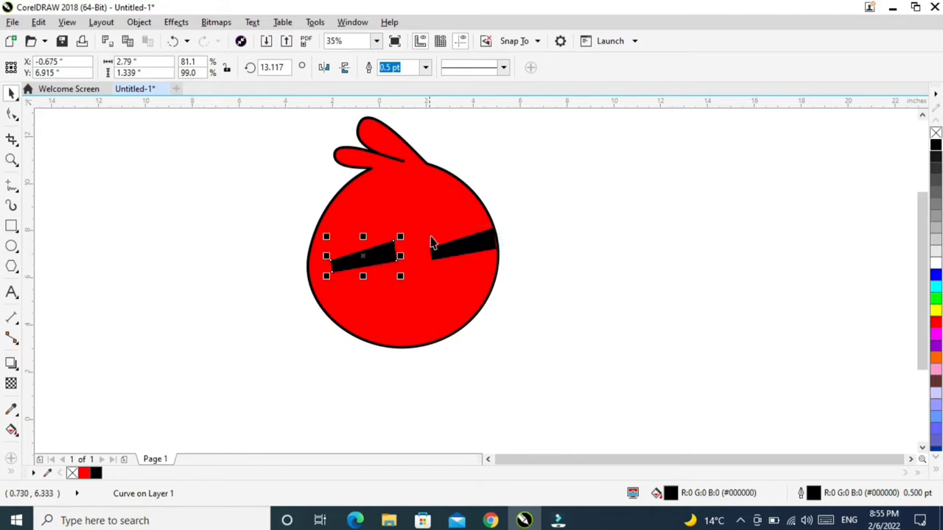
Mirror the left eyebrow horizontally and move it so its inner end sits beside the right eyebrow
click(324, 67)
drag(366, 256, 396, 250)
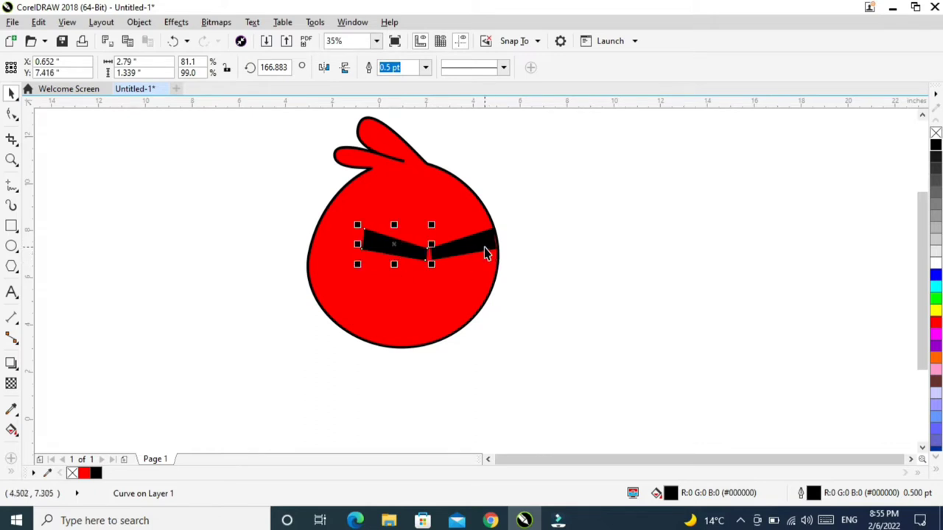
click(560, 227)
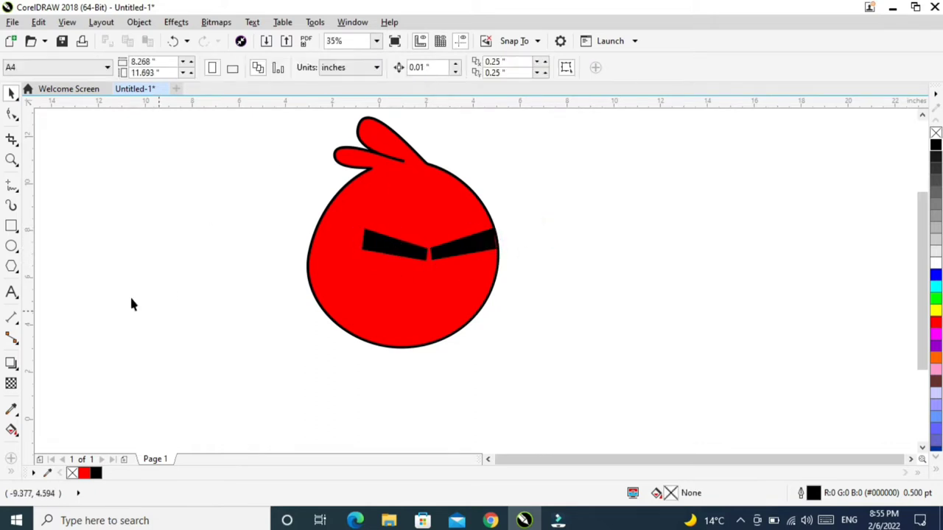
Draw an ellipse about 1.8 by 1.95 inches over the left eyebrow's inner end, with an 8 pt outline and white fill
click(11, 247)
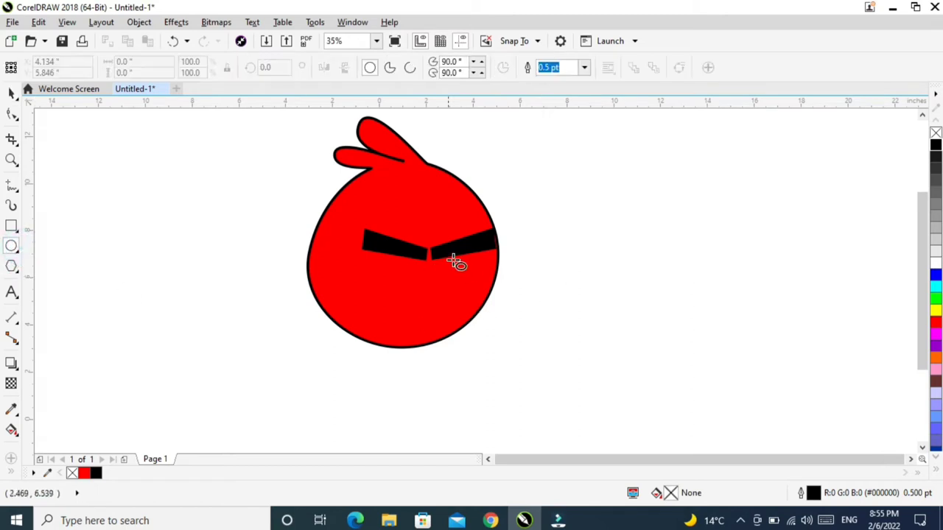
drag(542, 235, 405, 268)
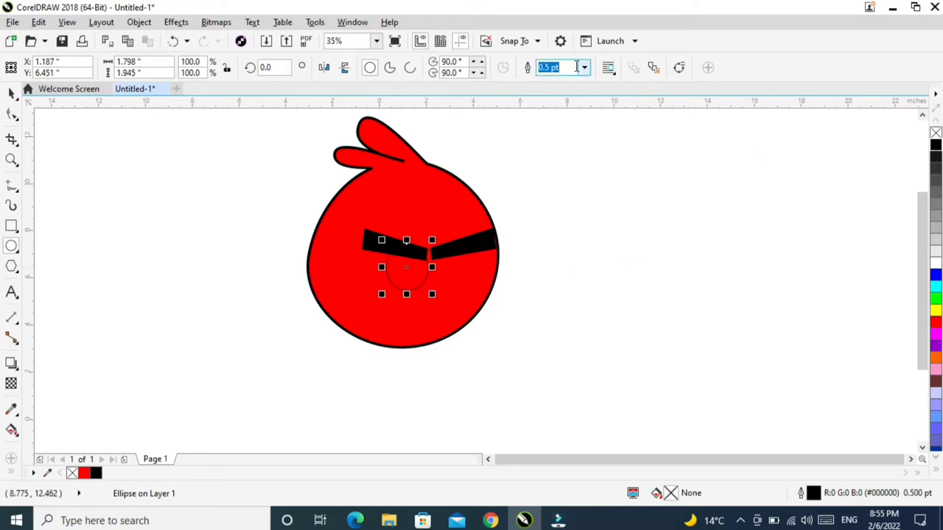
click(585, 67)
click(547, 176)
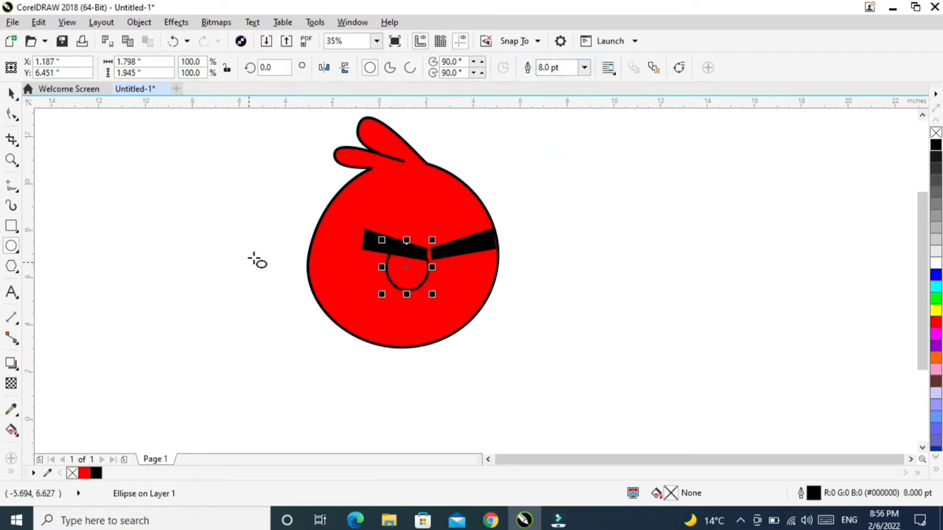
click(936, 263)
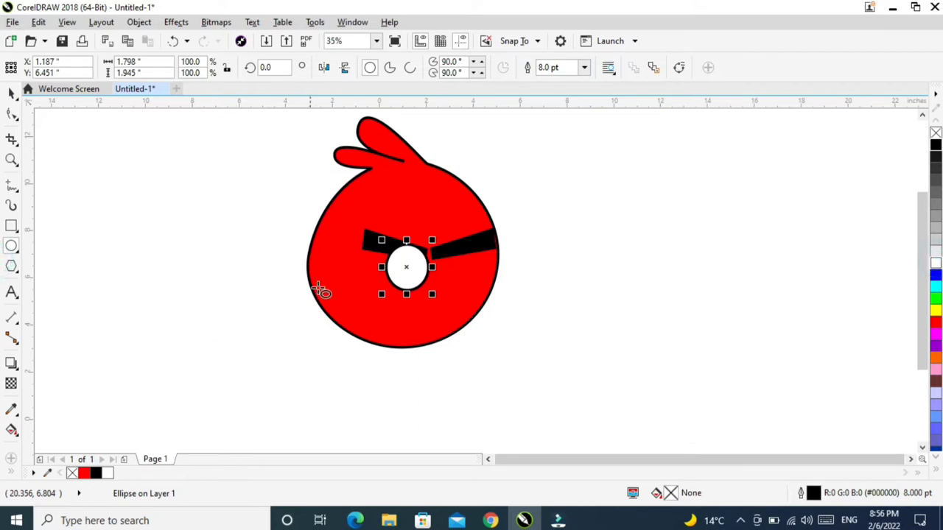
Send the white eye ellipse back one level so it sits behind the left eyebrow
click(140, 23)
click(198, 230)
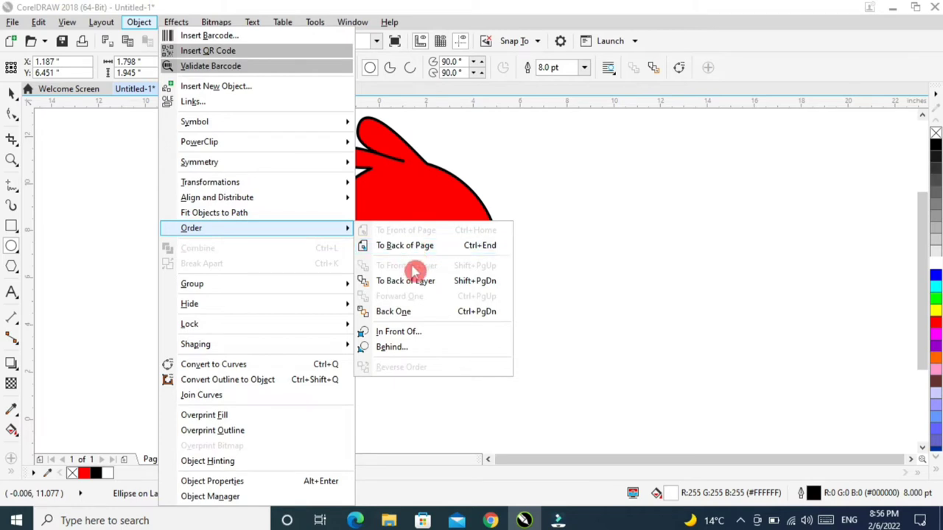
click(401, 312)
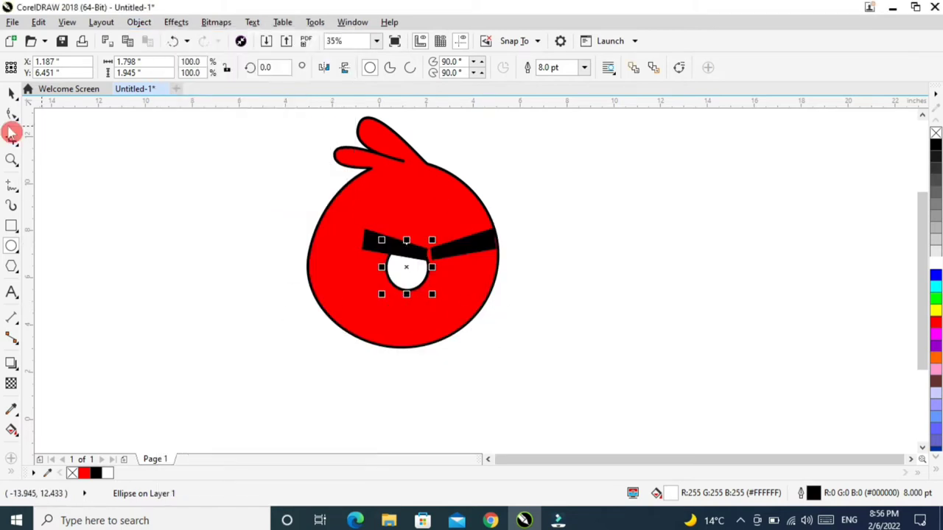
click(11, 92)
click(587, 262)
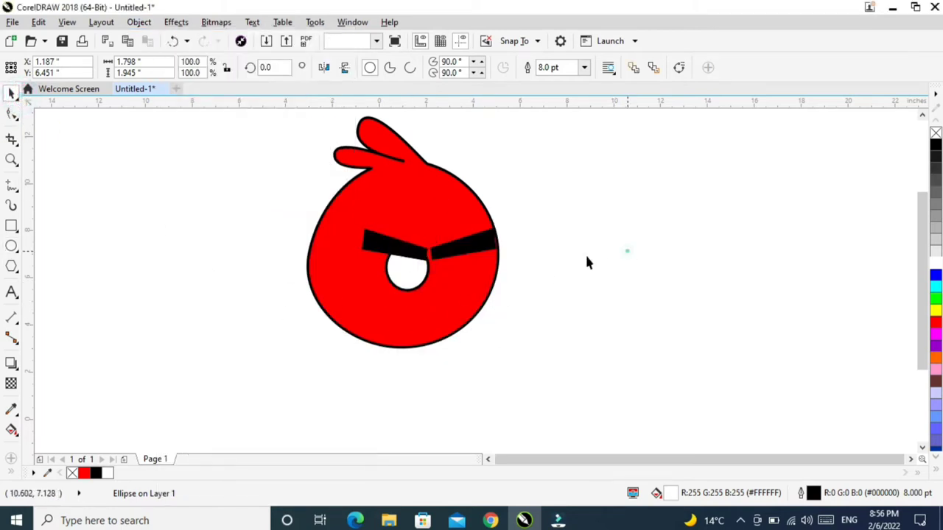
Convert the white eye ellipse to curves and reshape it by raising its bottom node slightly and bulging its lower-left curve outward
click(401, 272)
click(135, 22)
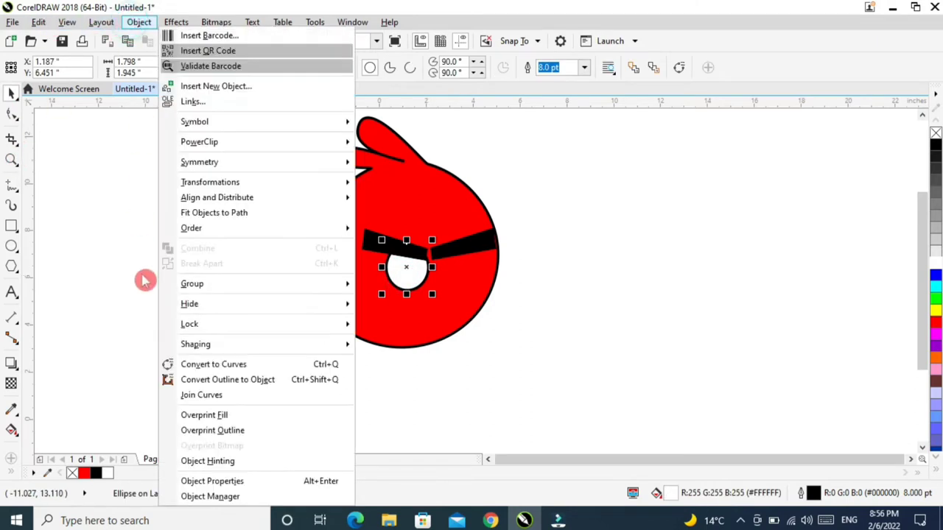
click(200, 362)
click(11, 114)
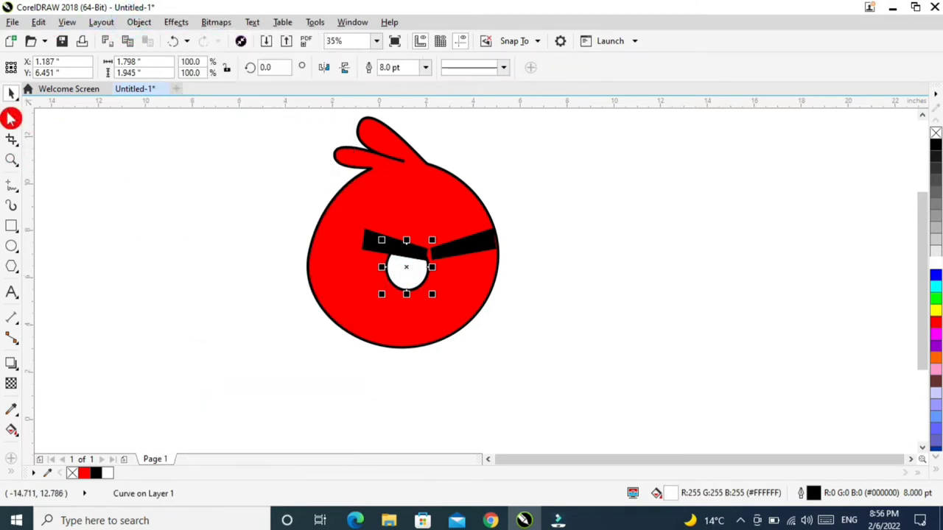
click(407, 291)
drag(410, 294, 415, 297)
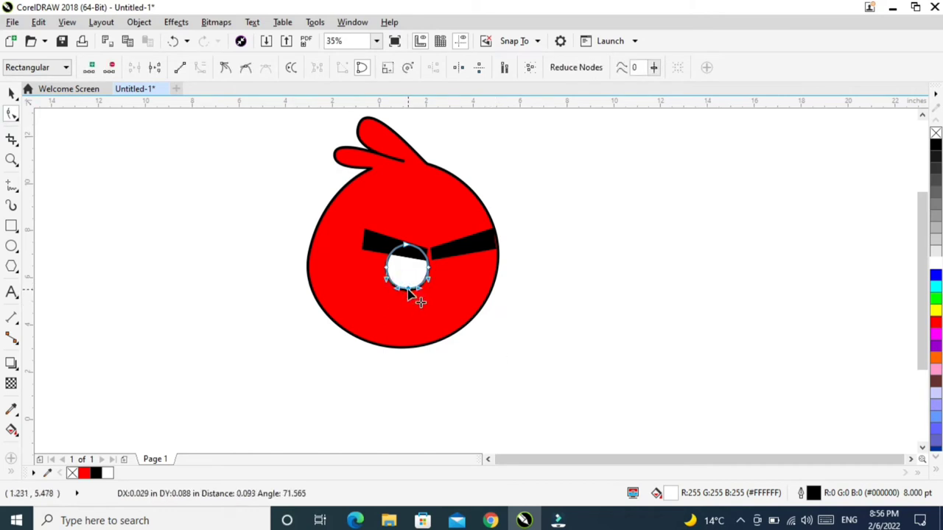
click(582, 274)
click(386, 284)
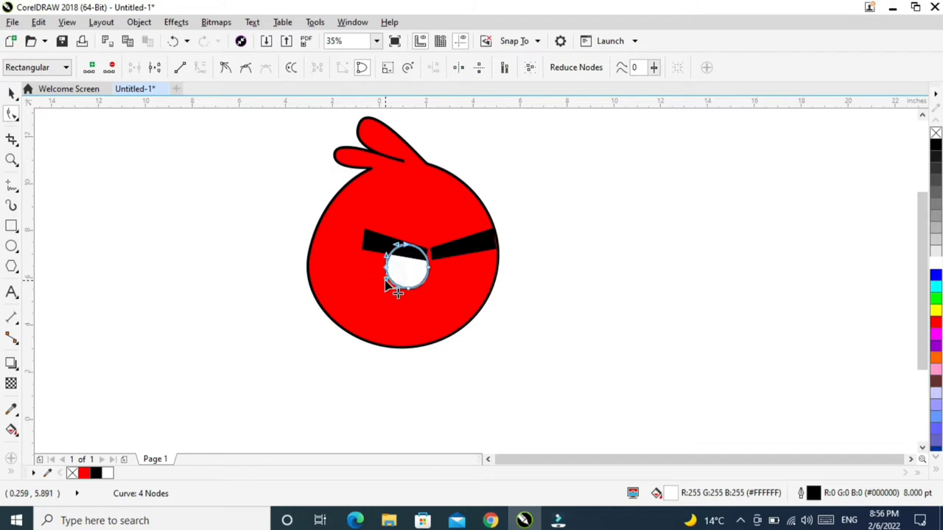
drag(386, 284, 384, 287)
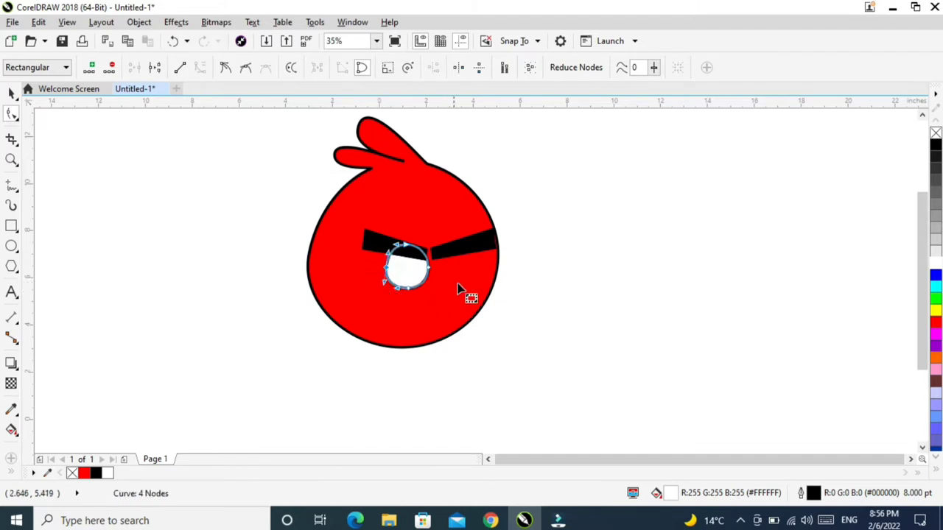
click(554, 249)
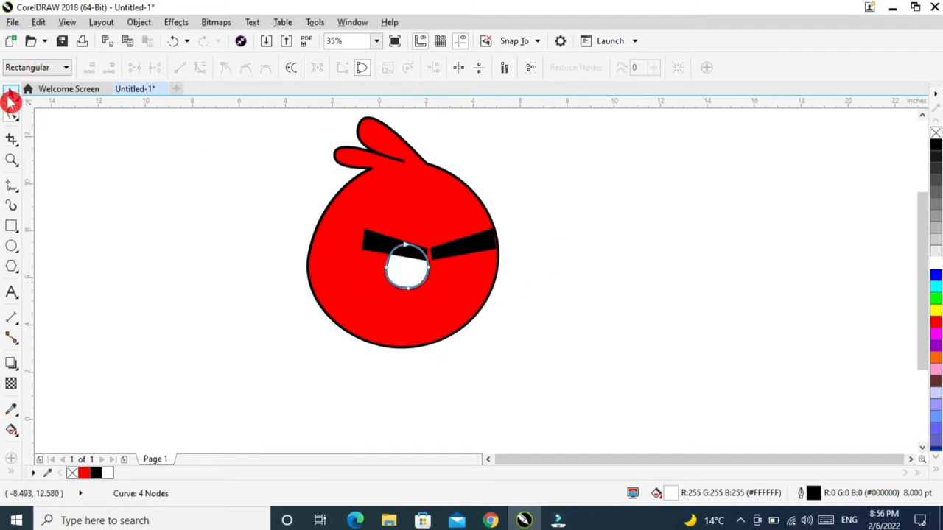
click(10, 95)
click(153, 227)
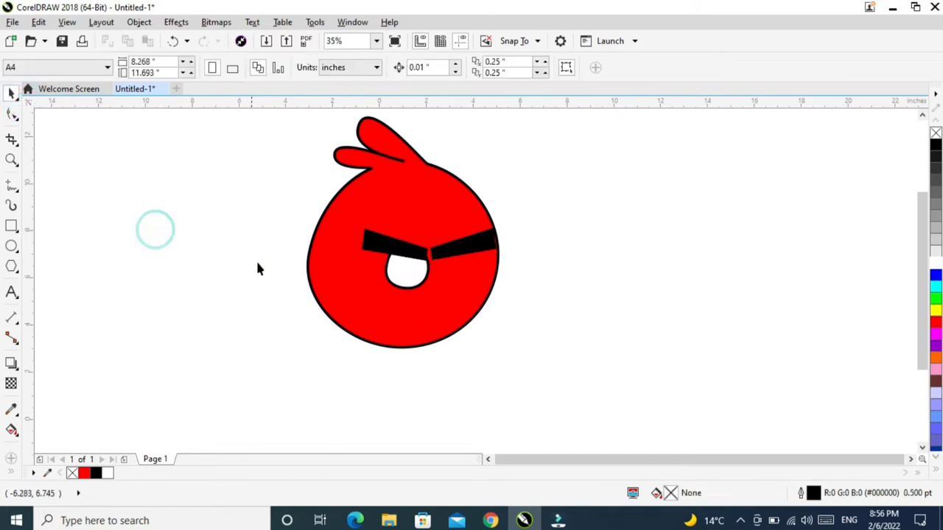
Place a duplicate of the white eye horizontally beside it, under the right eyebrow
click(383, 278)
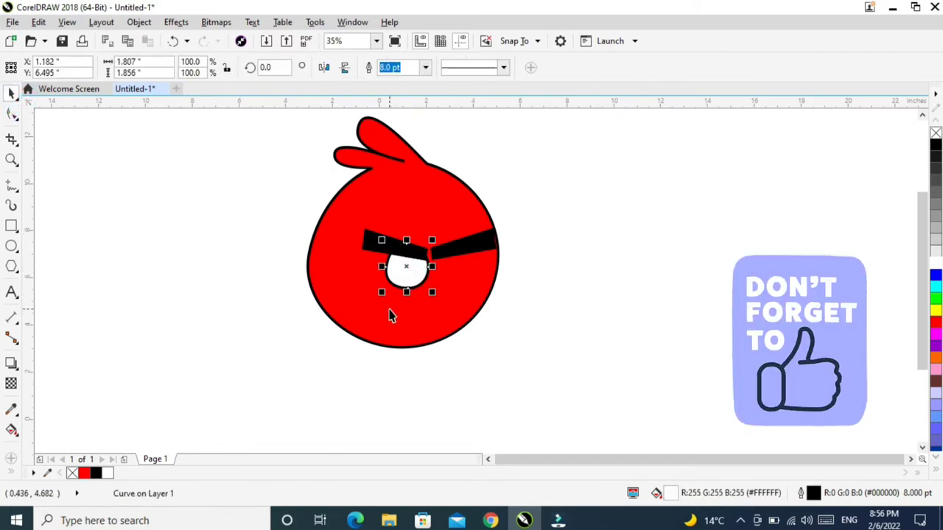
key(F10)
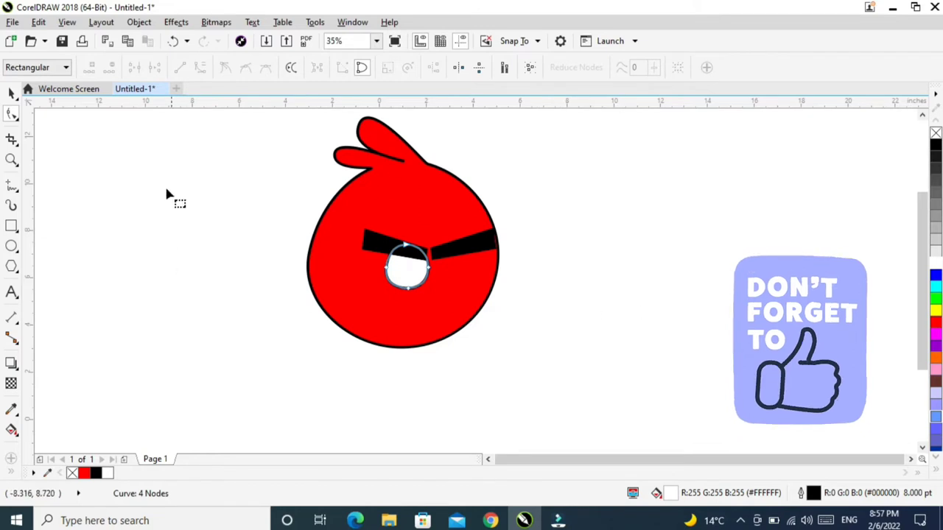
click(12, 92)
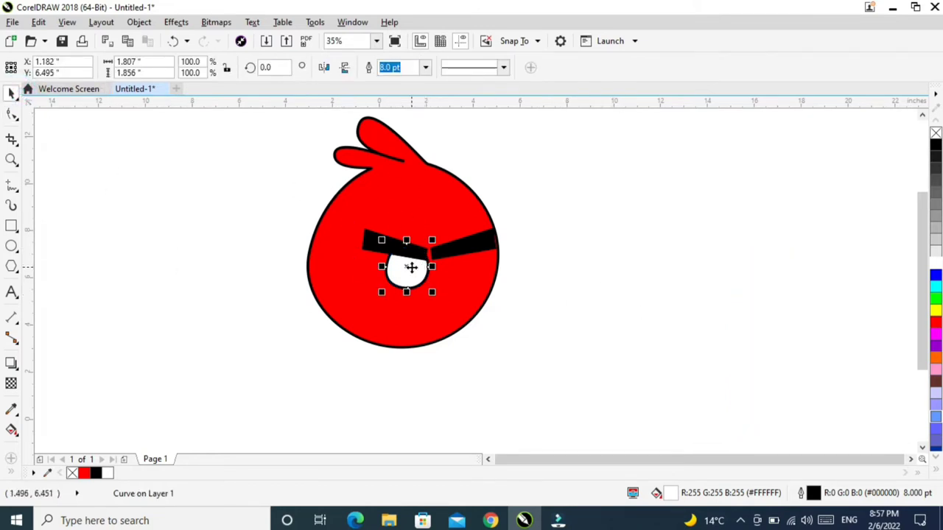
drag(411, 268, 463, 273)
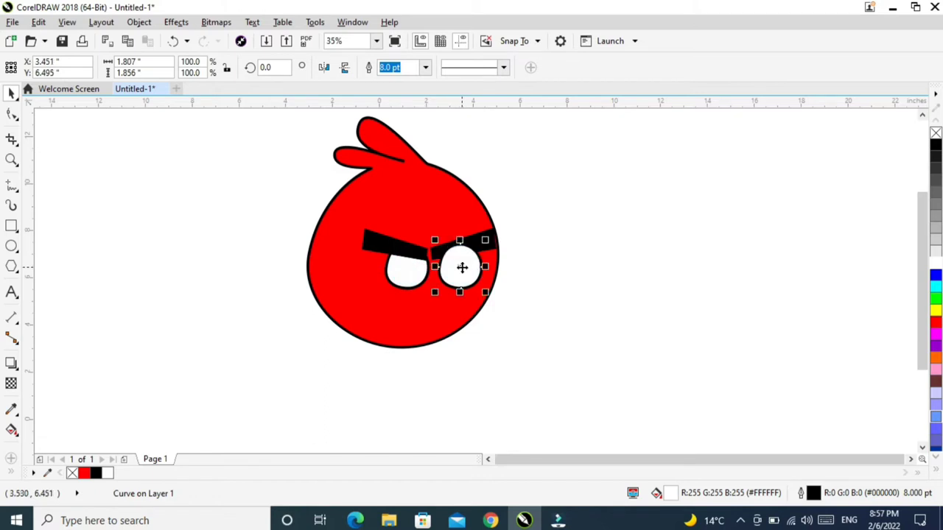
Put the duplicated eye behind the right eyebrow in the stacking order
key(F10)
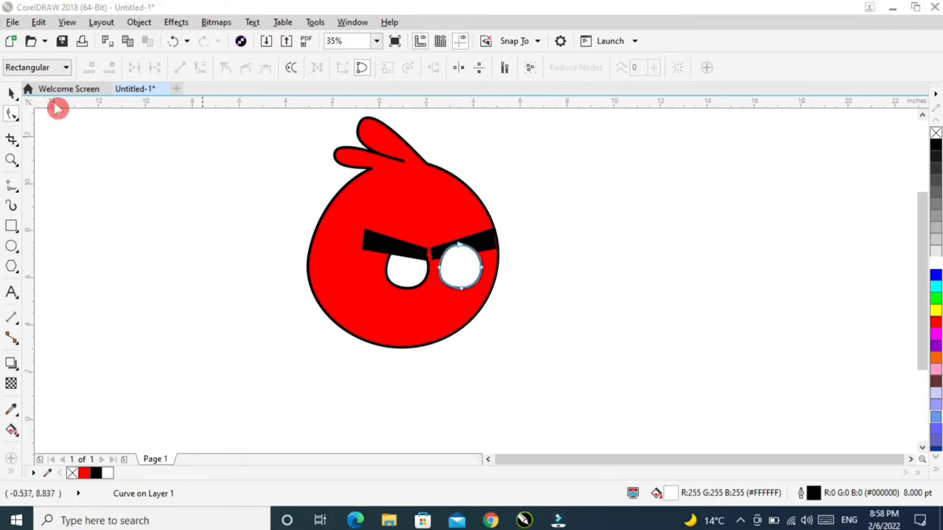
click(11, 94)
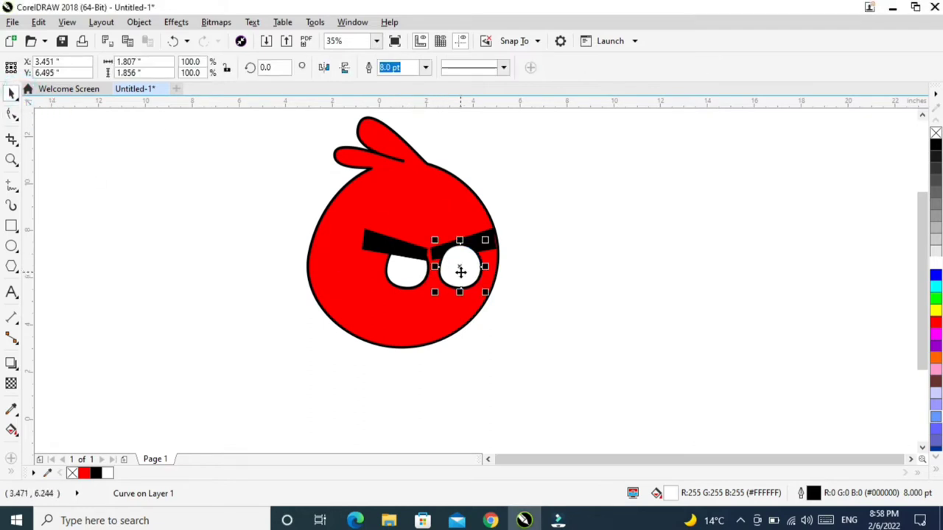
click(553, 231)
click(489, 242)
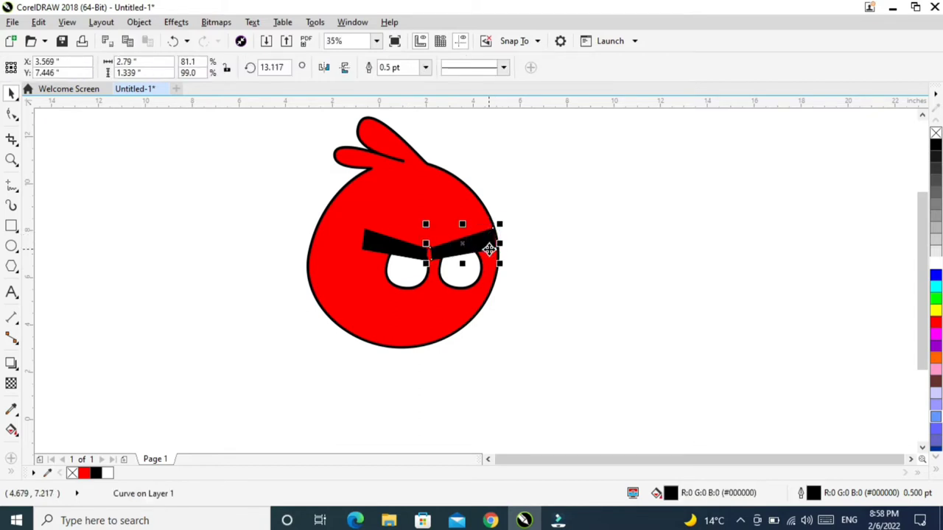
click(579, 232)
Move the right eye left and the left eye slightly right so that the two eyes nearly touch
click(457, 271)
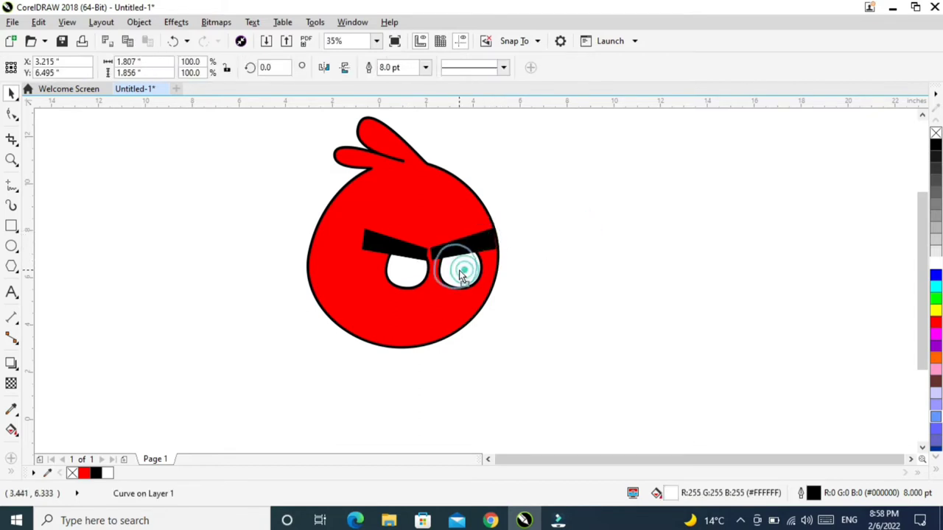
drag(460, 277, 459, 273)
key(Escape)
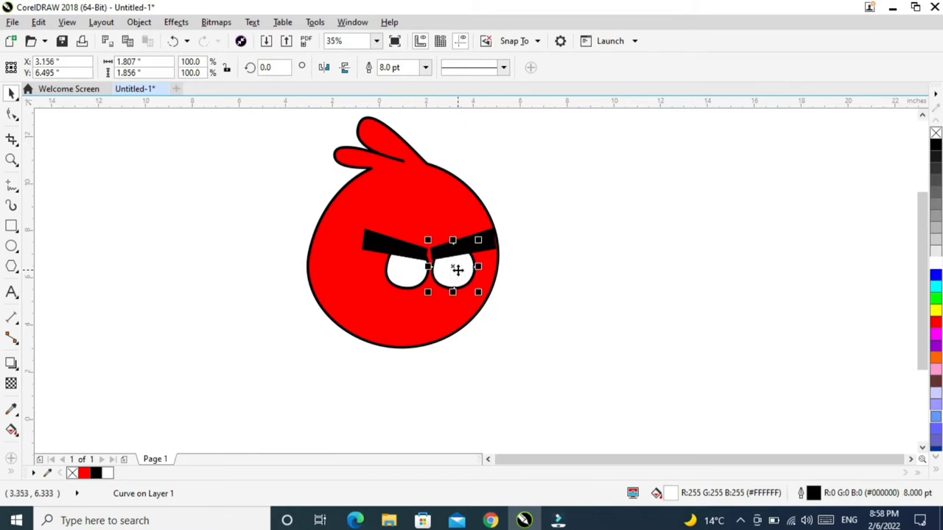
click(416, 281)
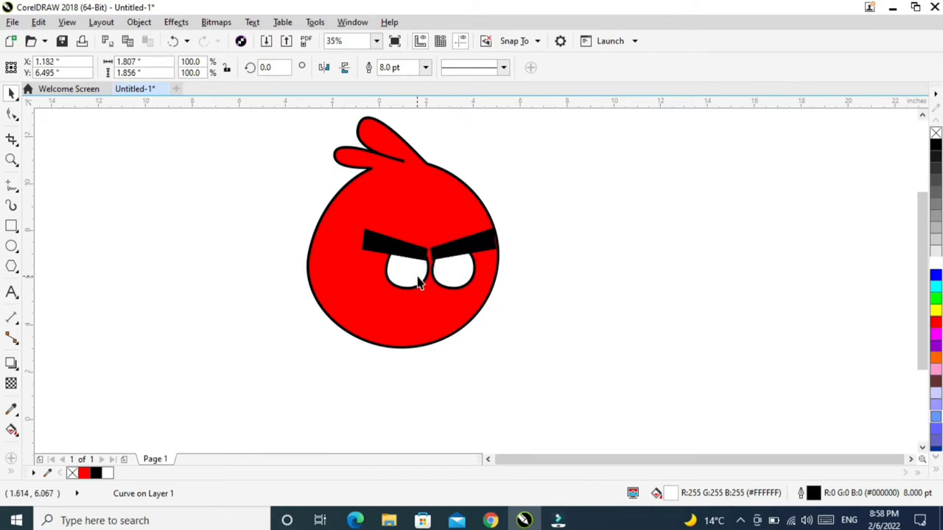
drag(418, 283, 421, 285)
click(638, 254)
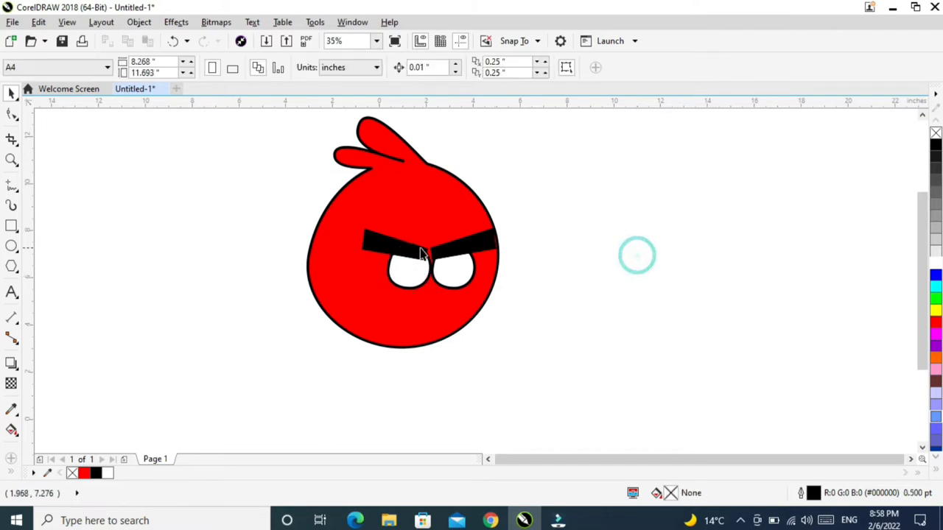
Shift the two eyebrows slightly toward each other so their inner ends meet above the eyes
click(408, 256)
click(408, 255)
drag(407, 256, 410, 257)
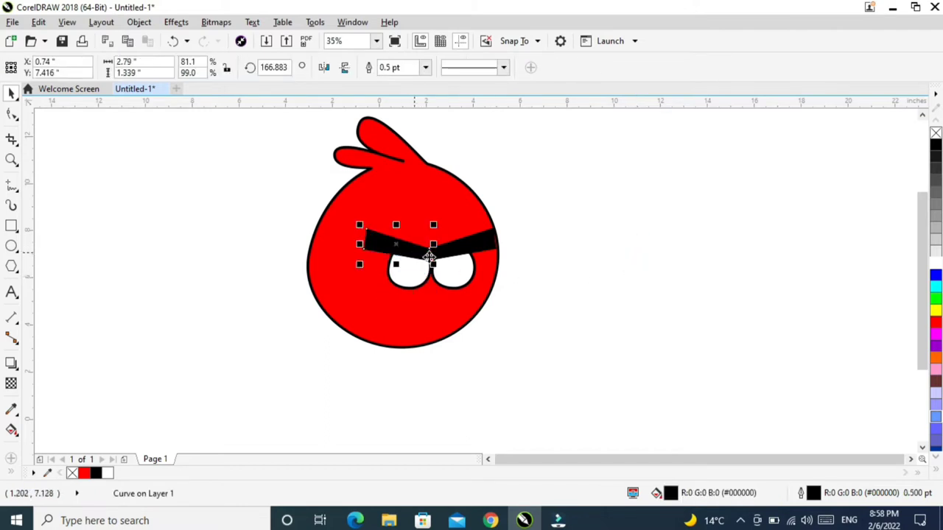
click(634, 263)
click(481, 252)
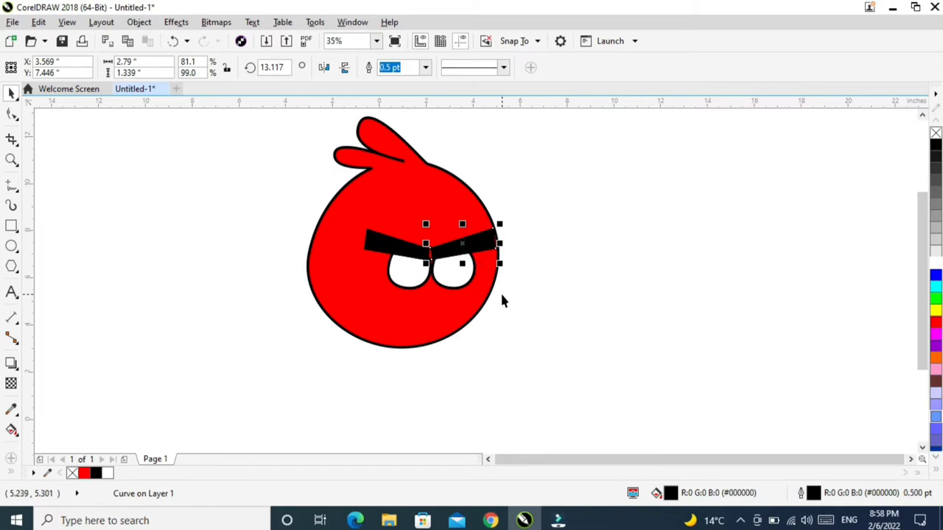
click(549, 230)
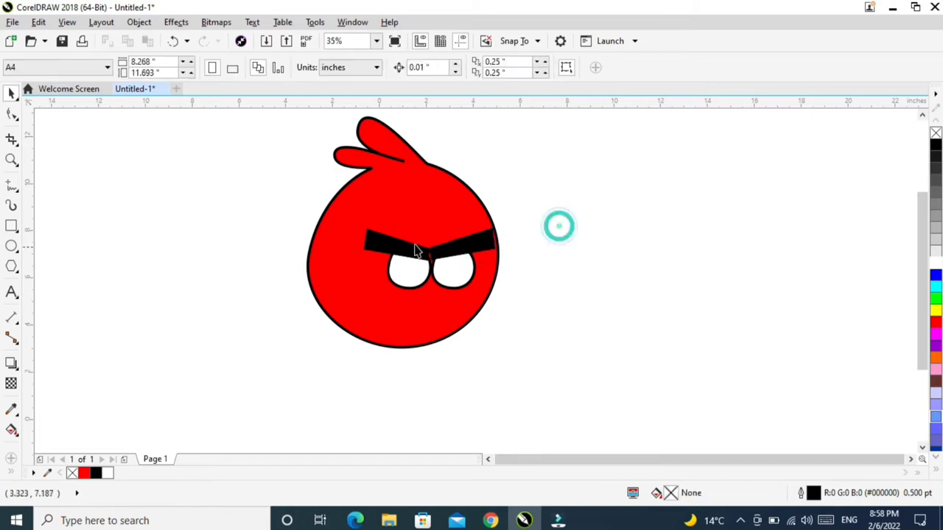
click(400, 249)
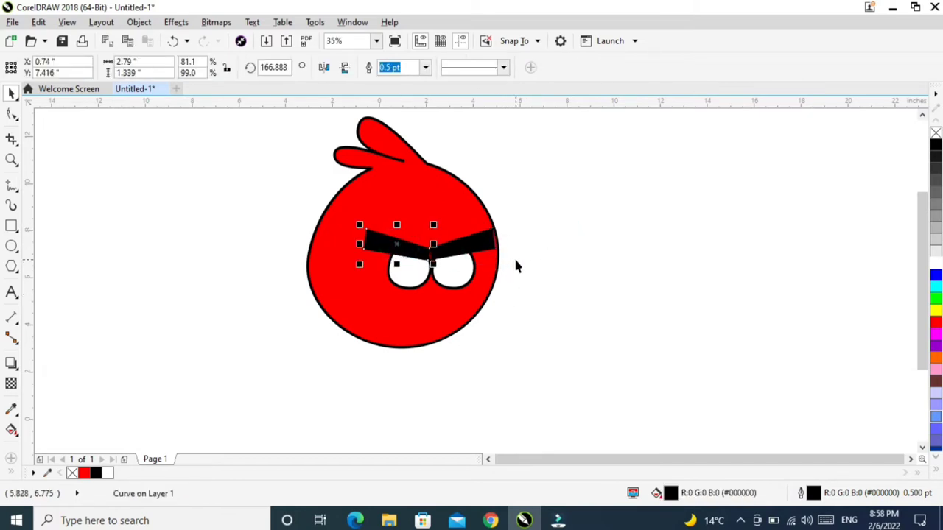
click(554, 249)
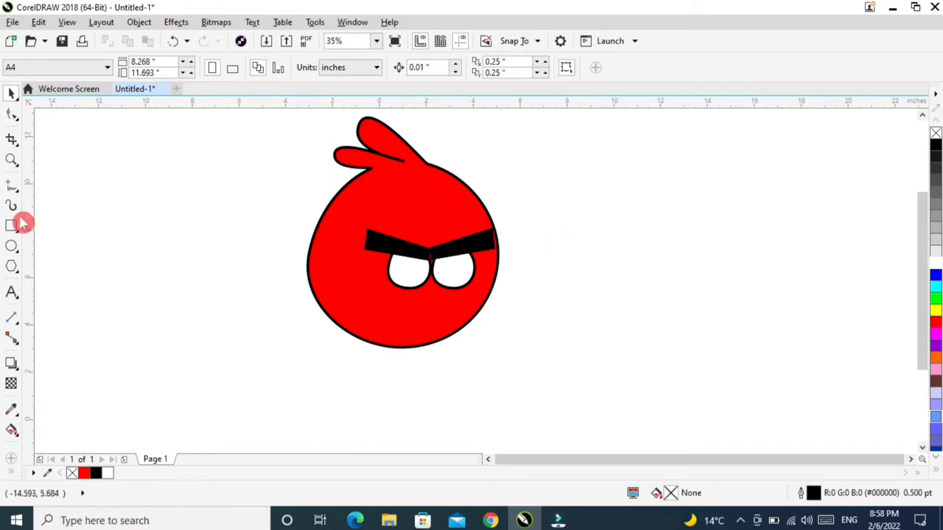
Draw a small ellipse about 0.44 by 0.56 inches, fill it with black, and place it in the left eye as a pupil
click(12, 246)
drag(175, 241, 186, 253)
click(11, 93)
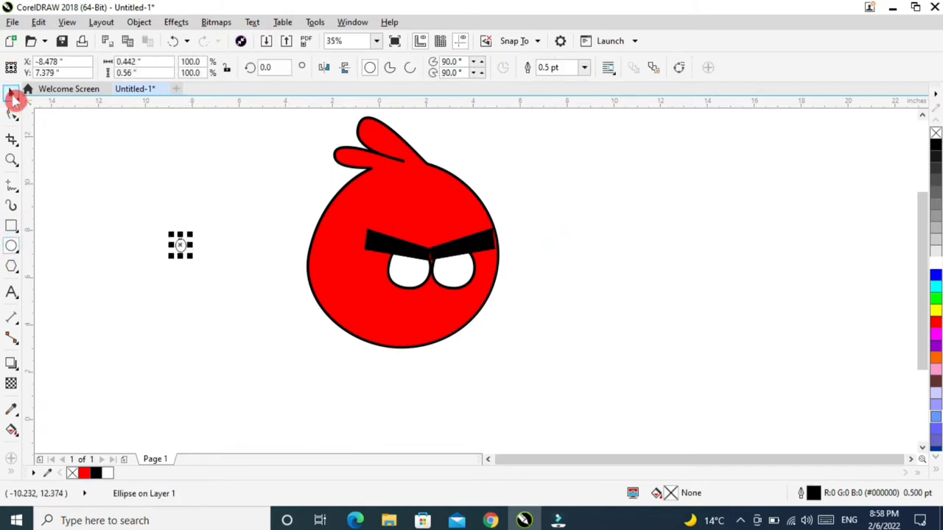
click(930, 151)
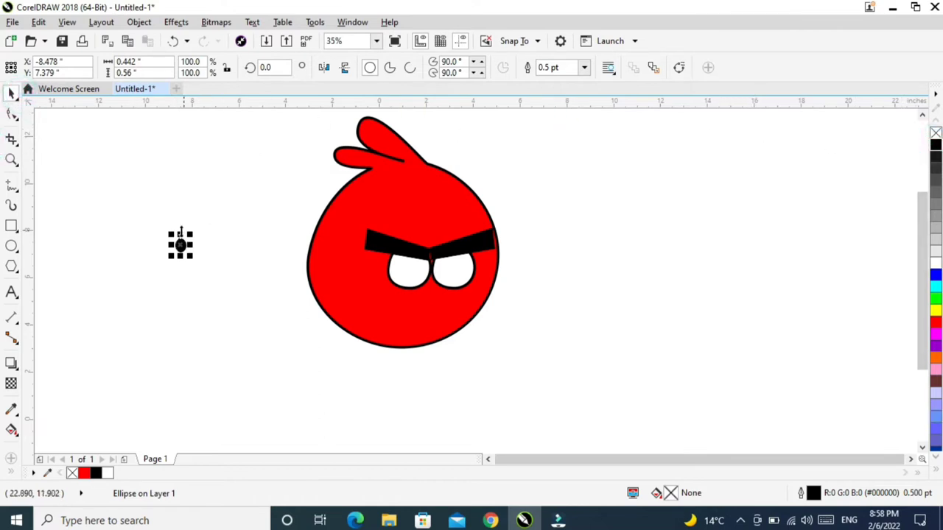
drag(179, 245, 420, 272)
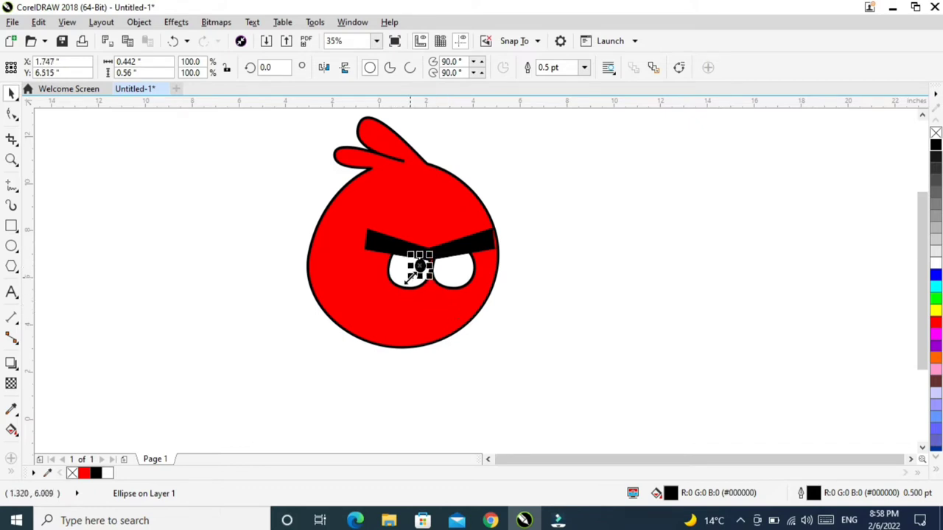
Enlarge the left eye's pupil to about 0.49 by 0.62 inches and place a copy of it in the right eye
drag(411, 277, 402, 278)
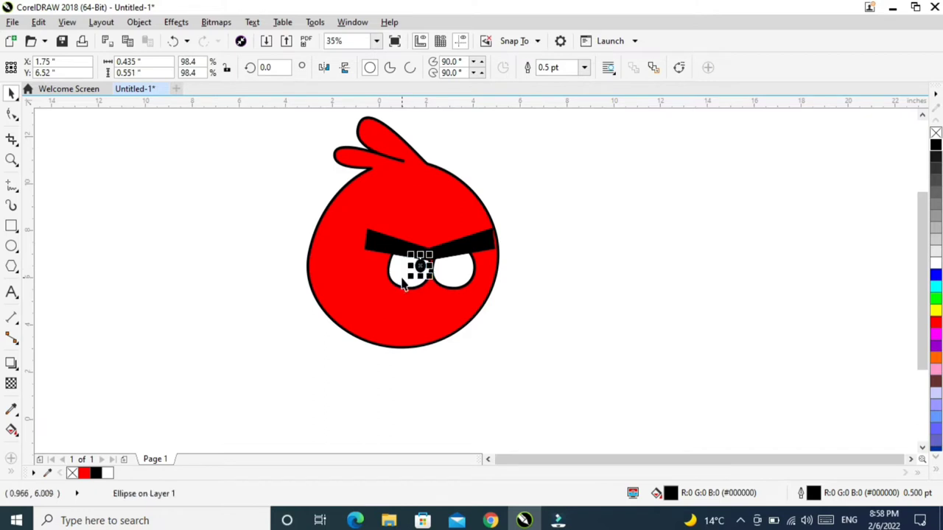
drag(360, 228, 496, 309)
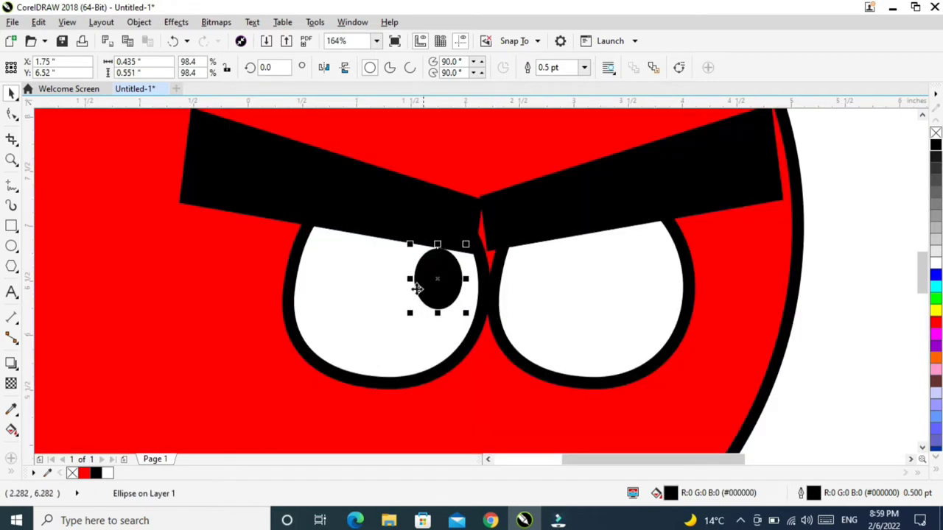
drag(410, 311, 389, 316)
drag(438, 297, 548, 277)
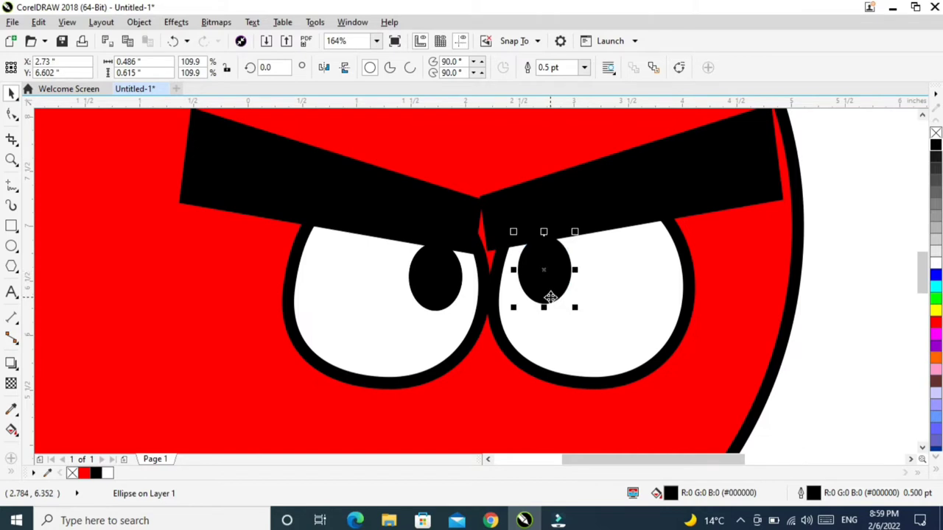
key(shift+F4)
click(647, 255)
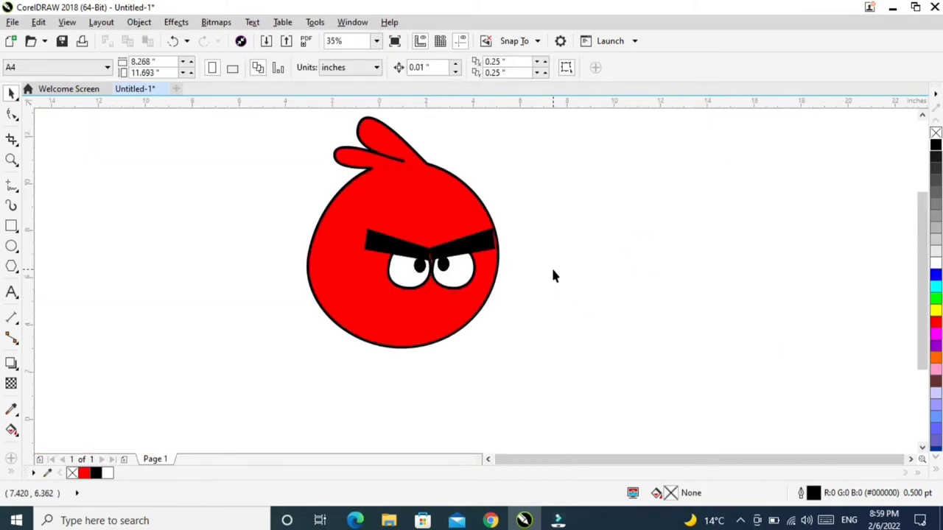
Draw a closed, pointed upper beak shape about 3.32 by 1.92 inches with the Pen tool, in the empty area beside the bird
click(13, 193)
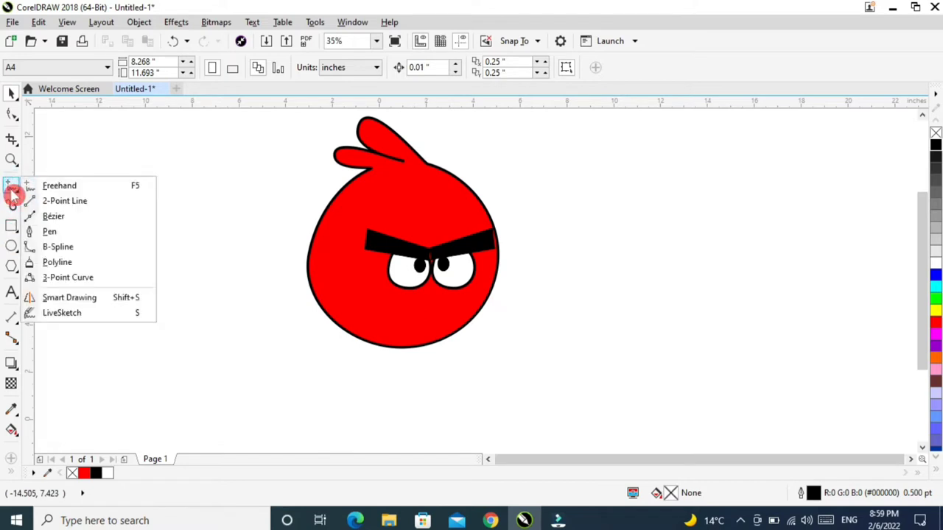
click(50, 233)
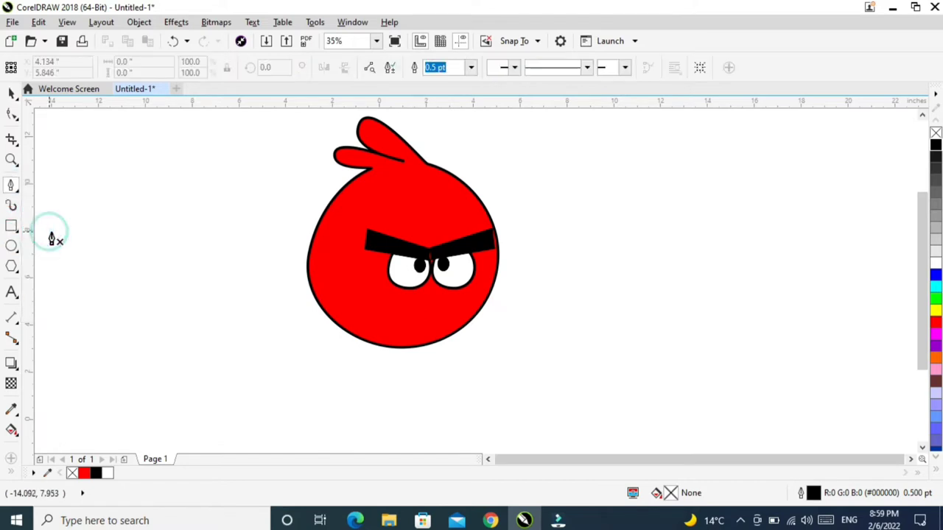
click(591, 226)
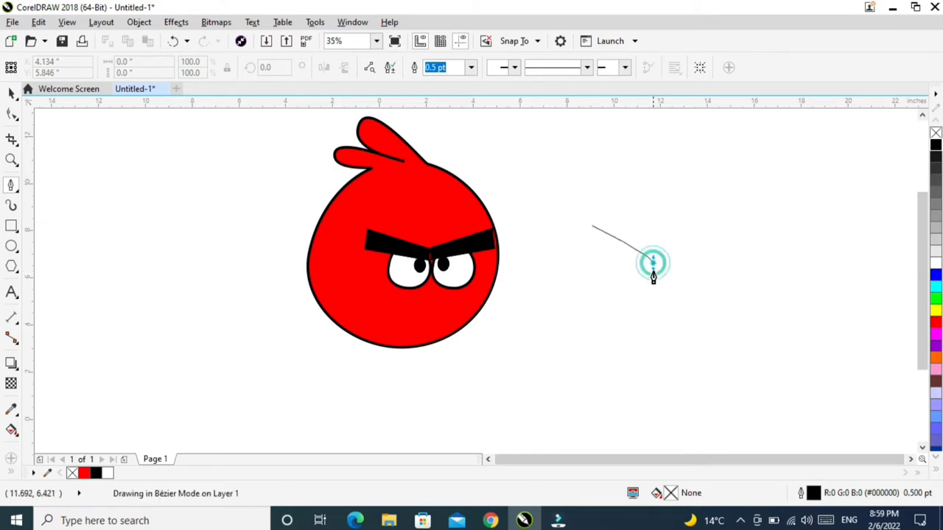
drag(653, 263, 670, 293)
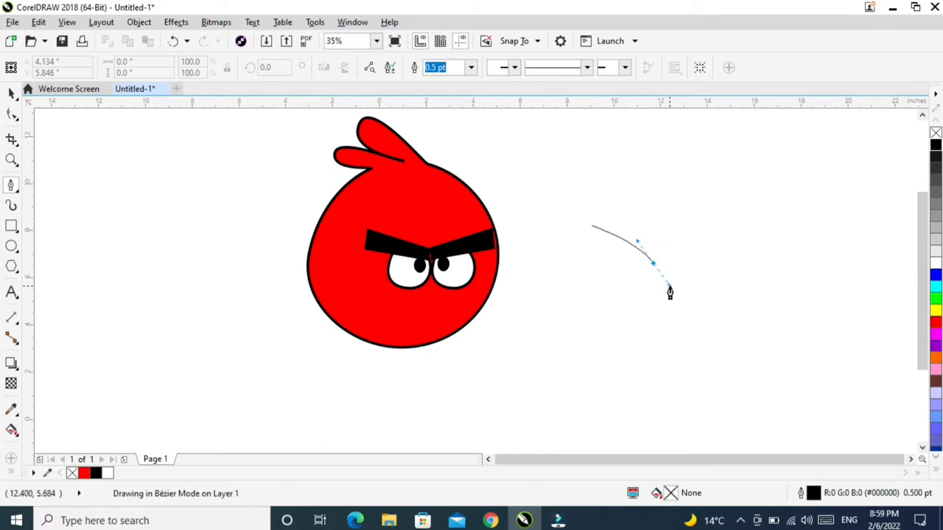
key(Return)
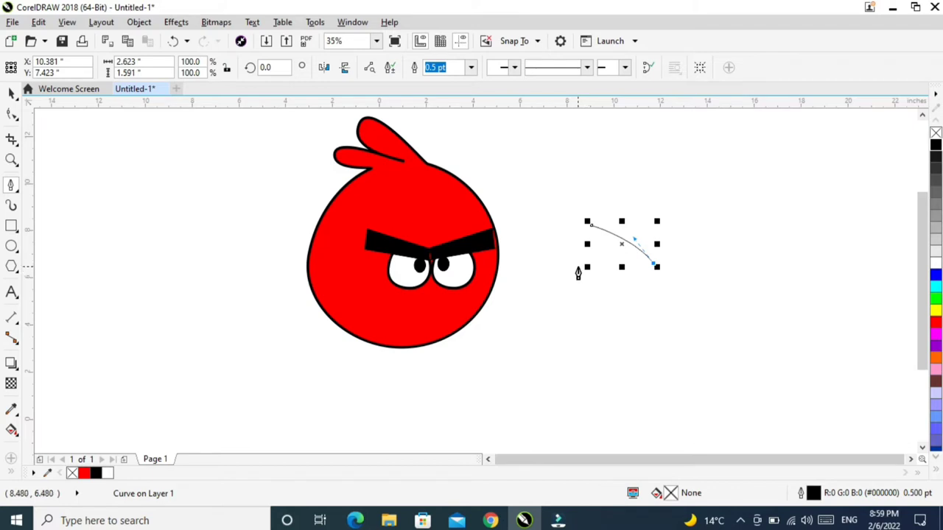
drag(579, 273, 572, 263)
key(space)
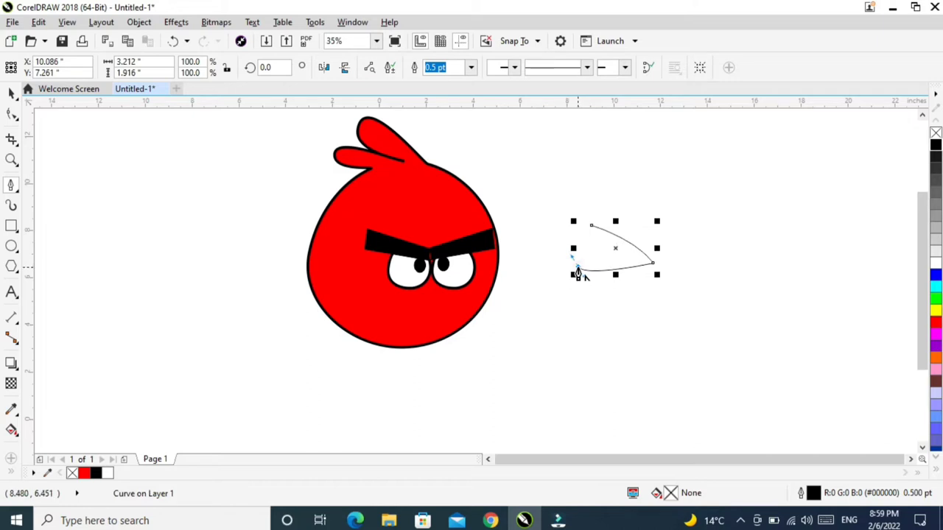
click(591, 226)
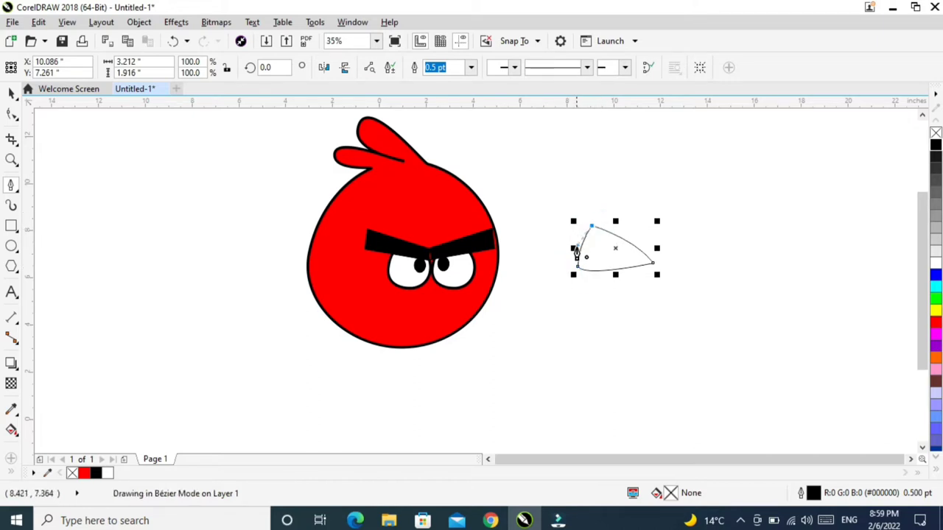
click(576, 254)
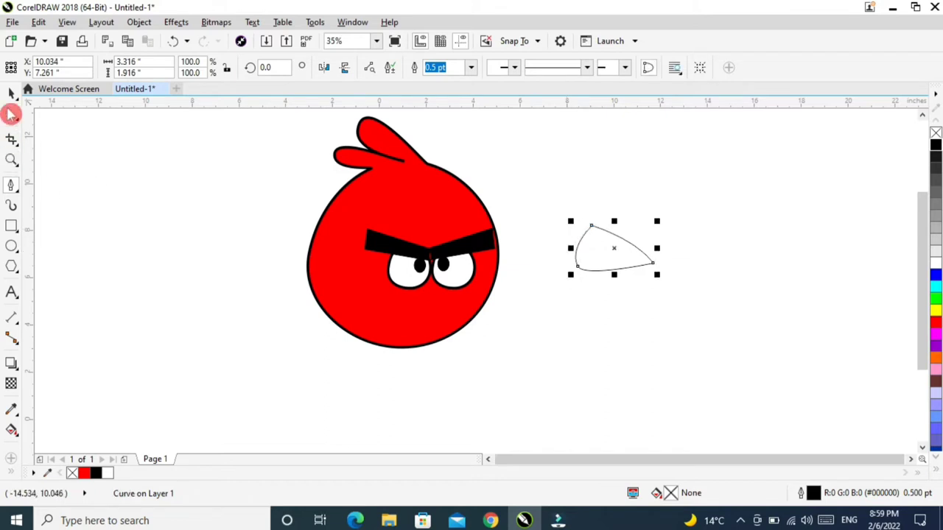
Move the beak shape just below the eyes and give it an 8 pt outline and a yellow #FFDD1F fill
click(11, 94)
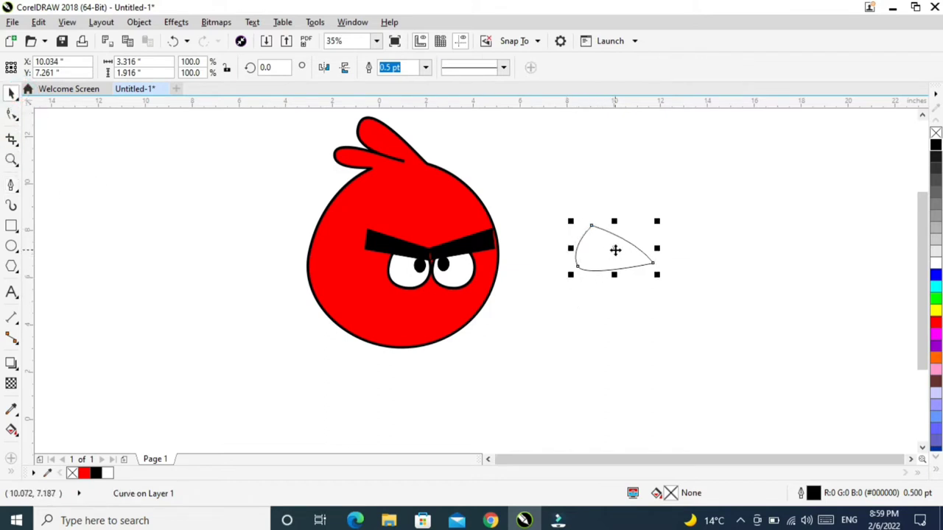
drag(615, 251, 443, 304)
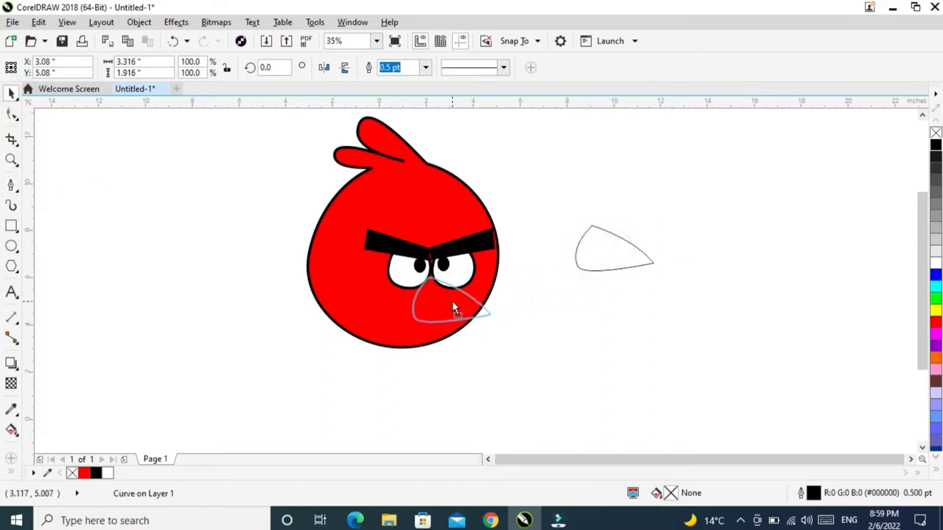
click(425, 67)
click(389, 177)
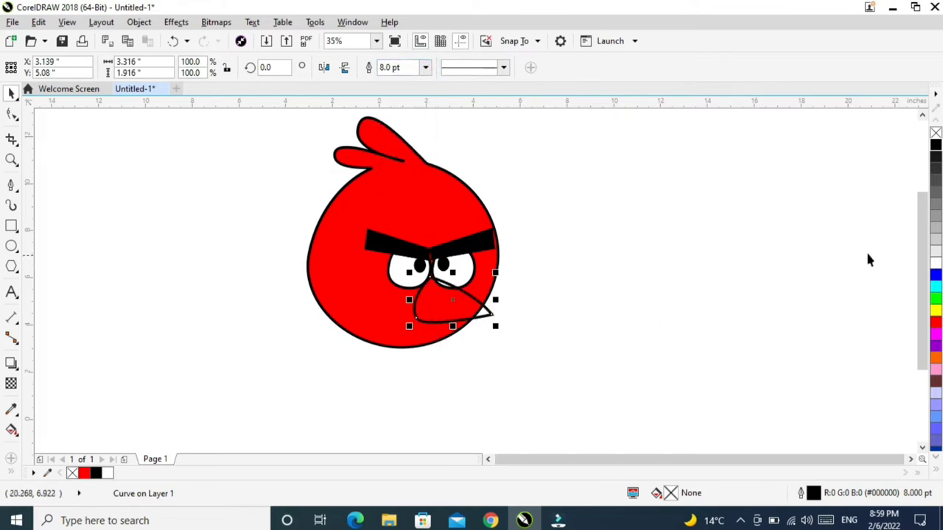
drag(935, 316, 888, 354)
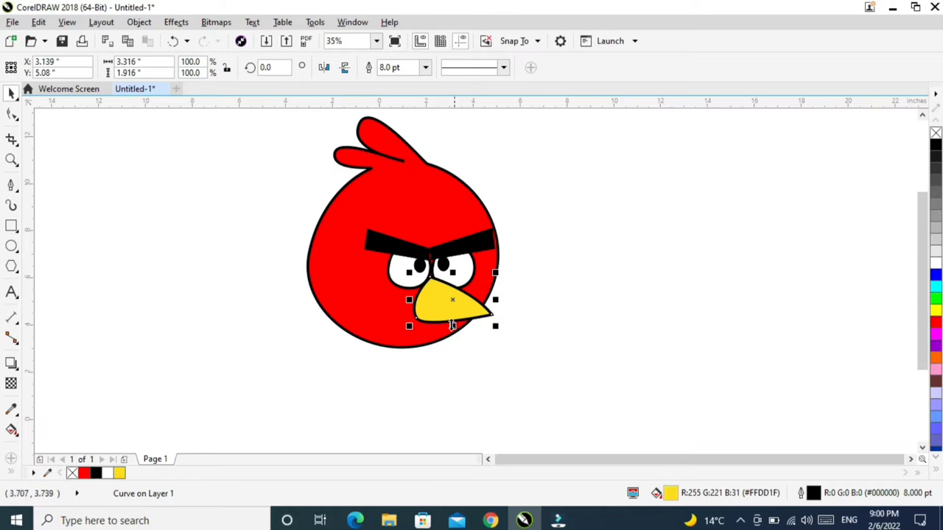
Shrink the yellow beak to about 2.82 by 1.44 inches and position its upper corner between the two eyes
drag(441, 310, 481, 293)
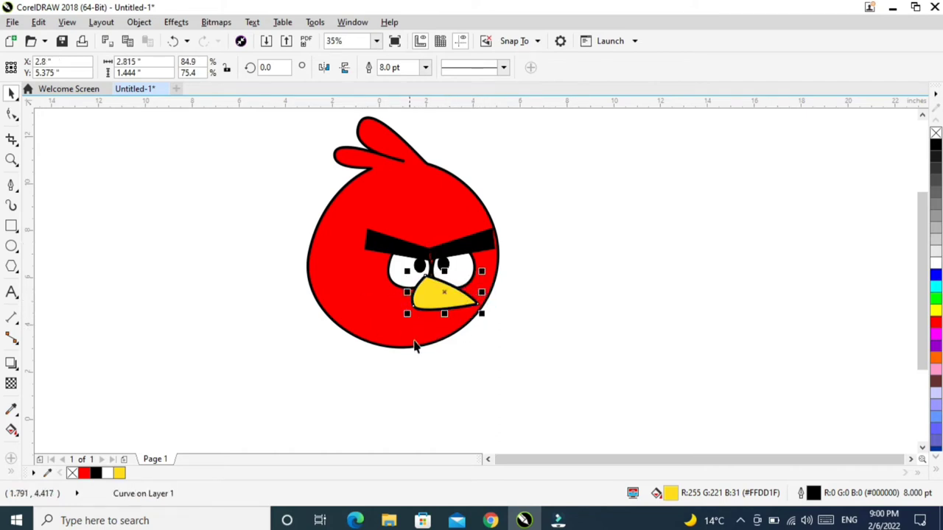
drag(438, 302, 443, 308)
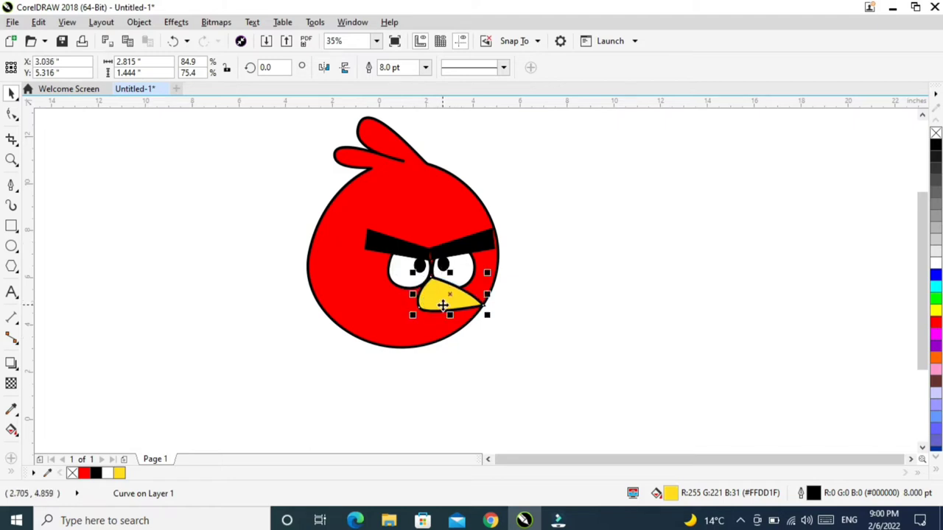
click(615, 294)
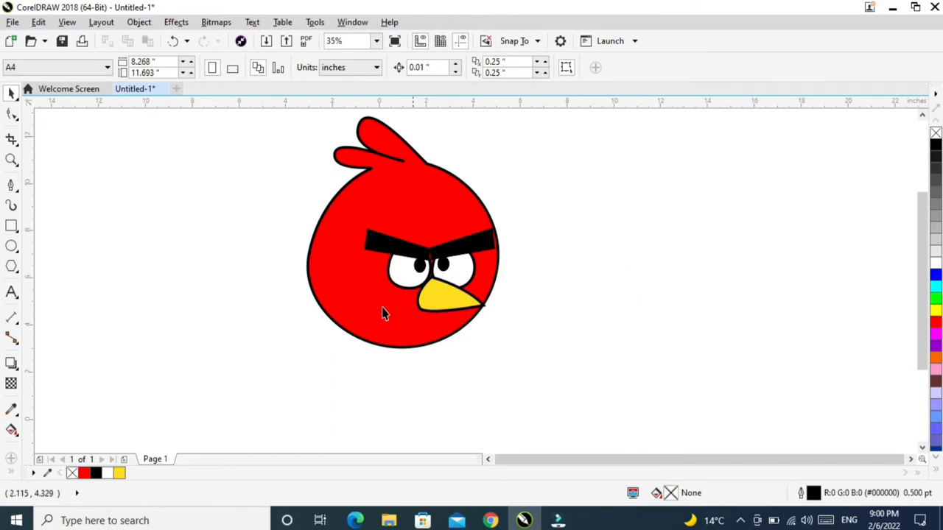
Start the lower beak with a Pen curve about 1.53 inches tall, running from the upper beak's rear edge down toward the body's lower edge
click(11, 186)
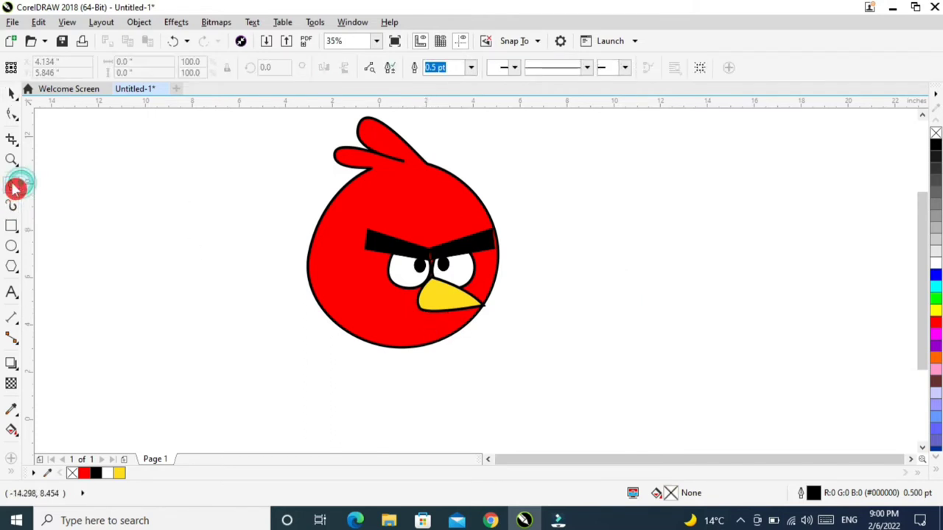
click(417, 300)
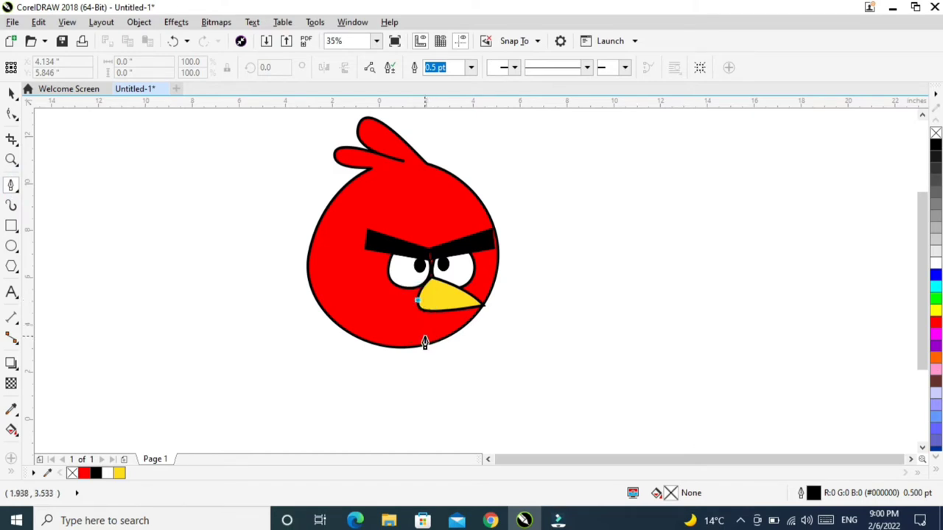
drag(425, 336, 433, 350)
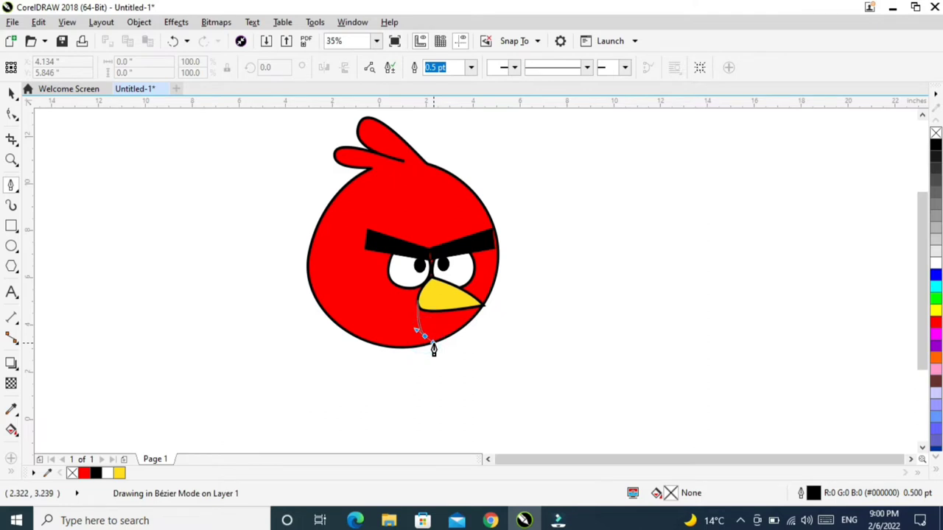
key(Return)
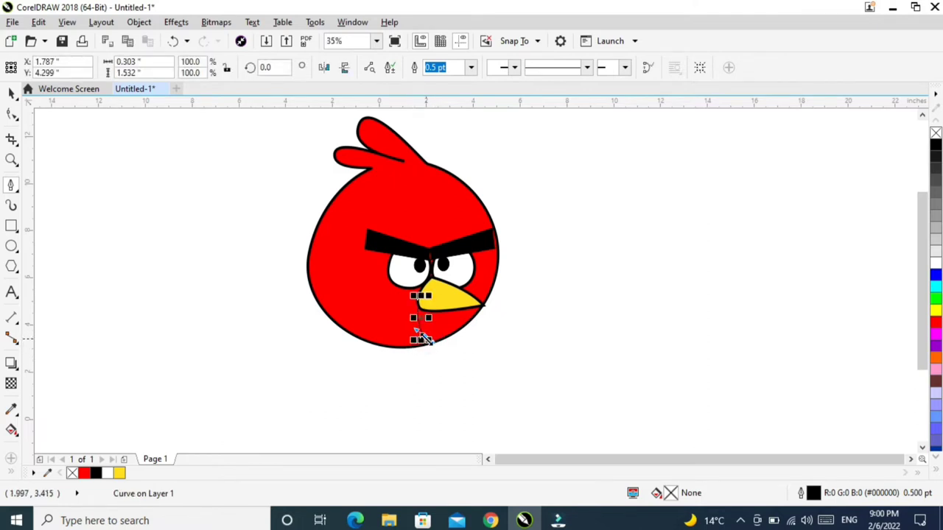
key(z)
drag(375, 263, 486, 378)
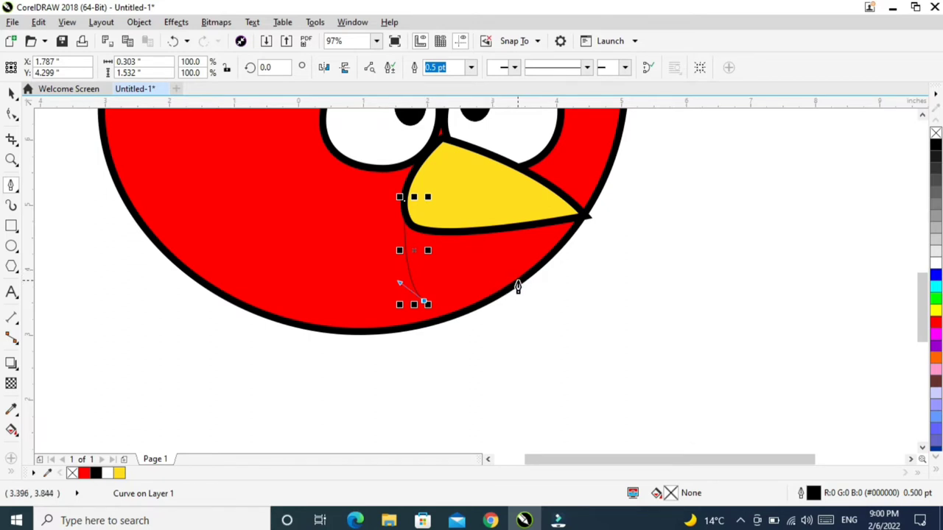
Continue the lower beak curve forward to the body's outline and up to the upper beak's underside, and close it at its starting point
drag(518, 283, 542, 265)
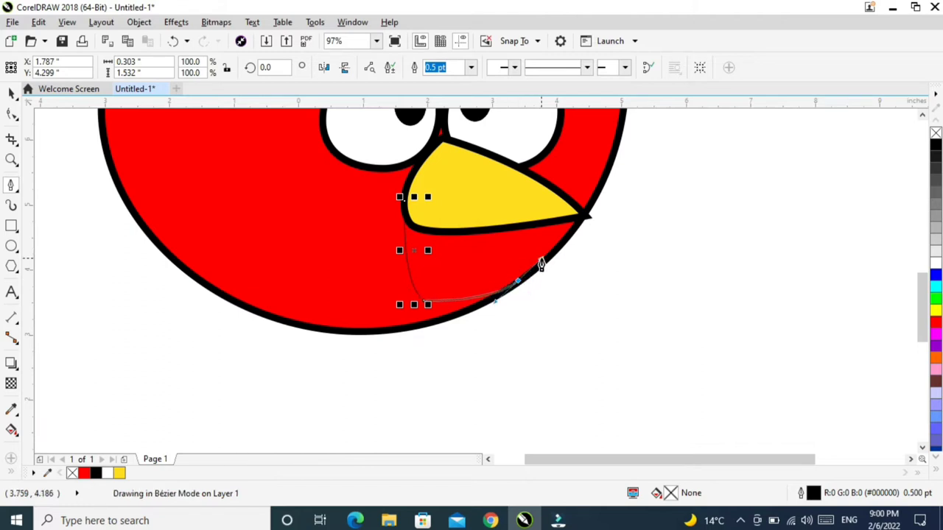
drag(542, 266, 541, 261)
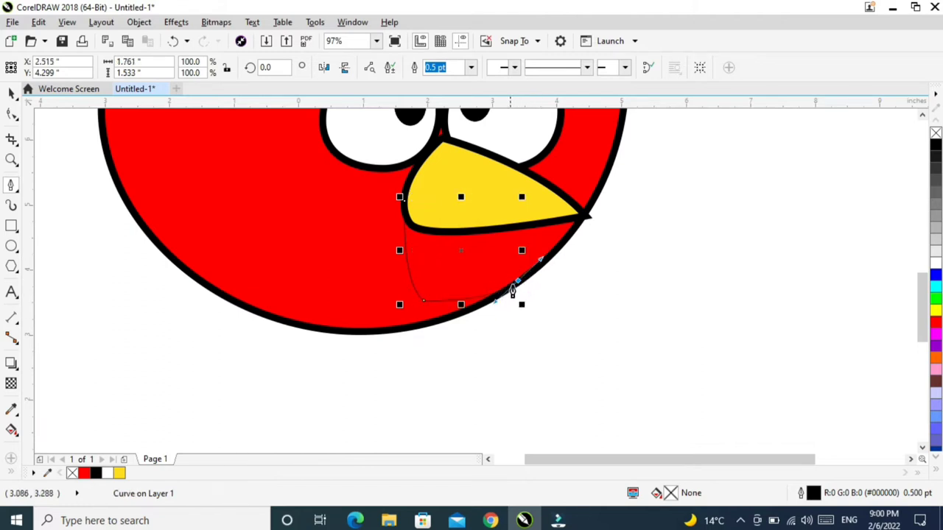
click(517, 281)
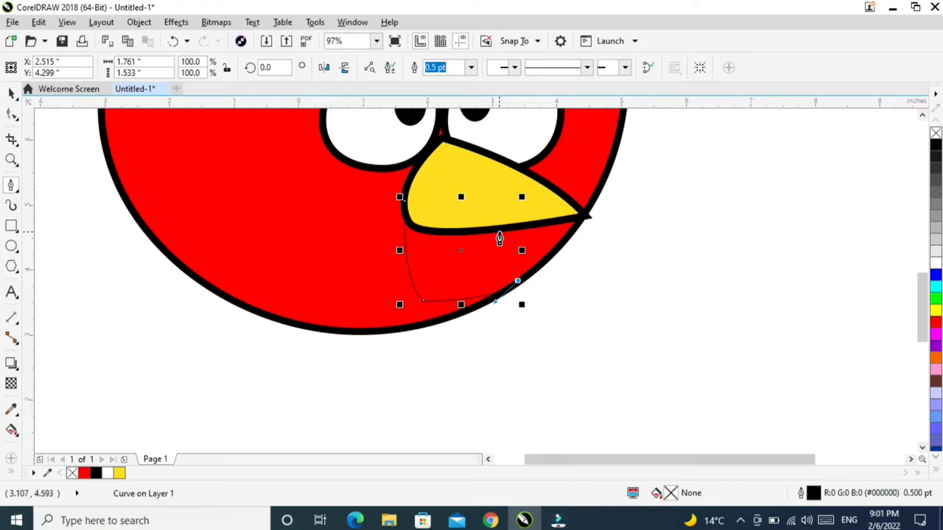
mouse_move(500, 234)
mouse_down()
mouse_move(490, 236)
mouse_move(504, 202)
mouse_up()
click(497, 236)
click(499, 234)
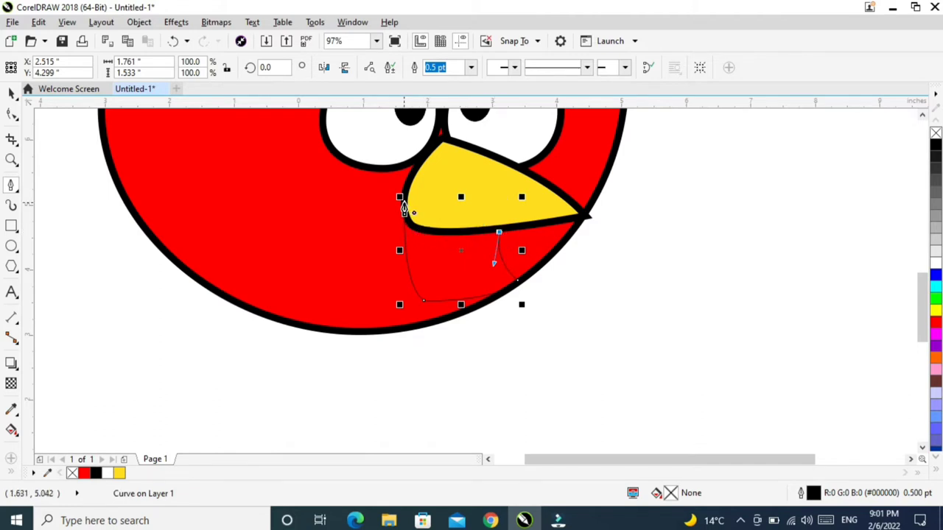
click(400, 199)
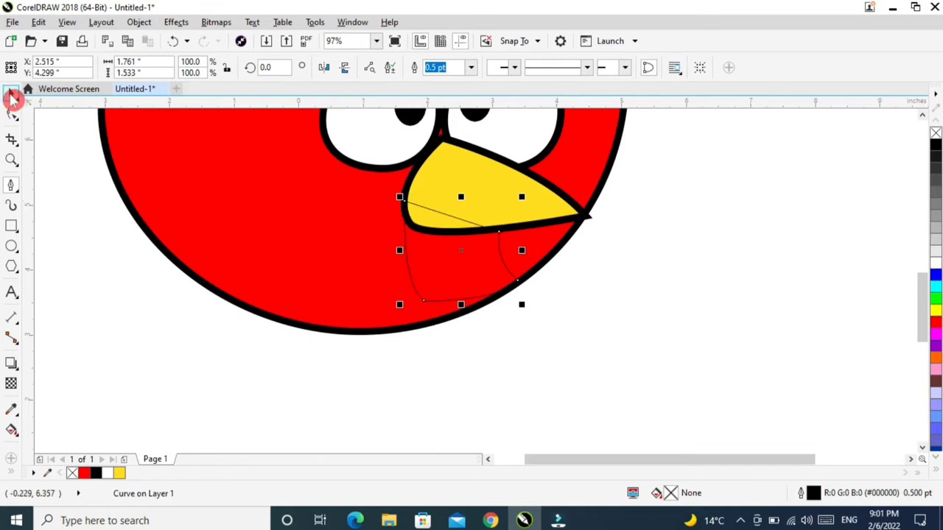
Give the lower beak an 8 pt outline and a yellow #FFDD1F fill, and place it behind the upper beak
click(12, 94)
click(427, 68)
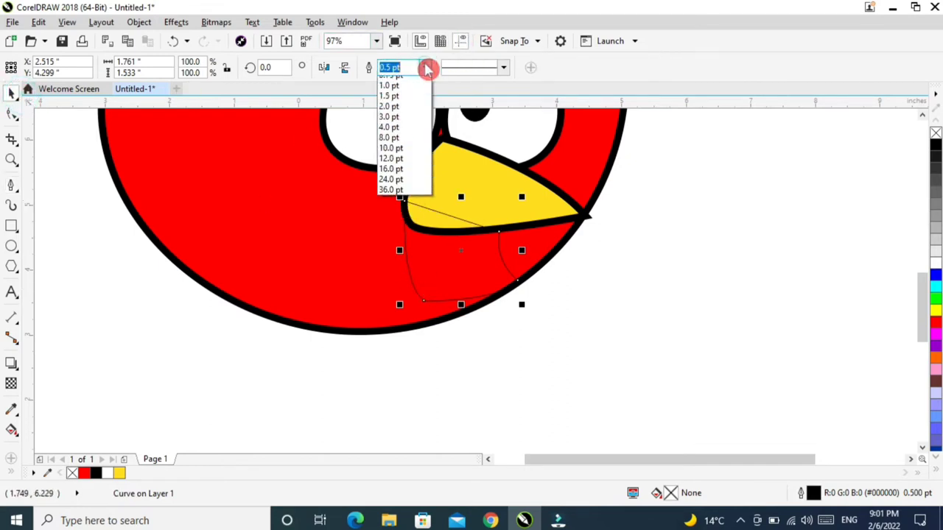
click(390, 177)
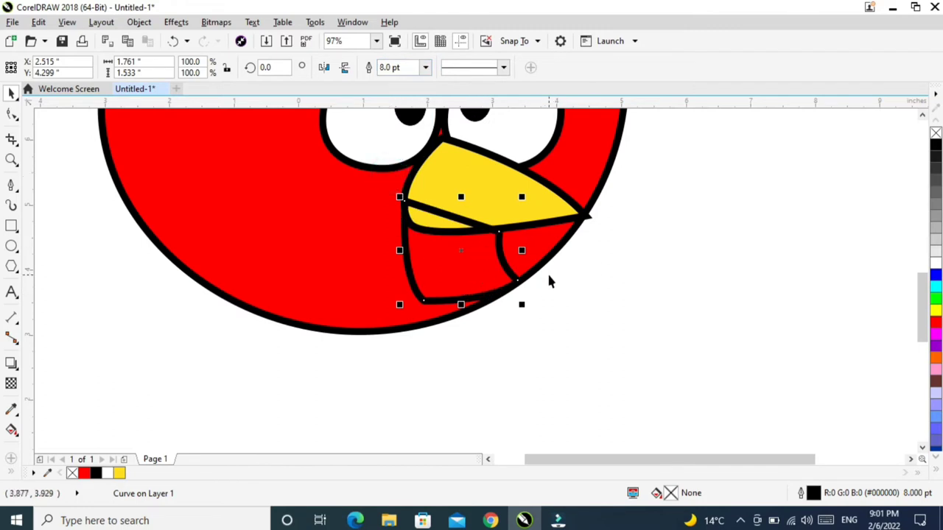
key(ctrl+Page_Down)
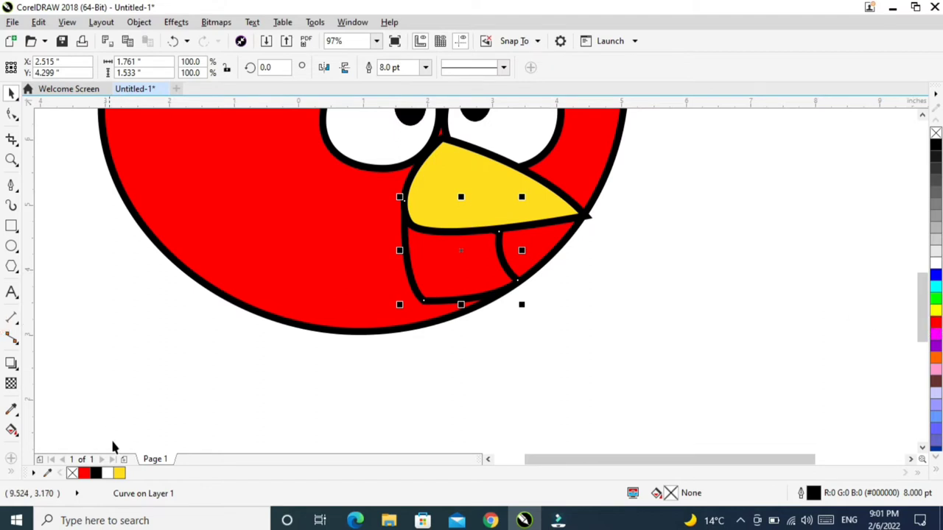
click(120, 474)
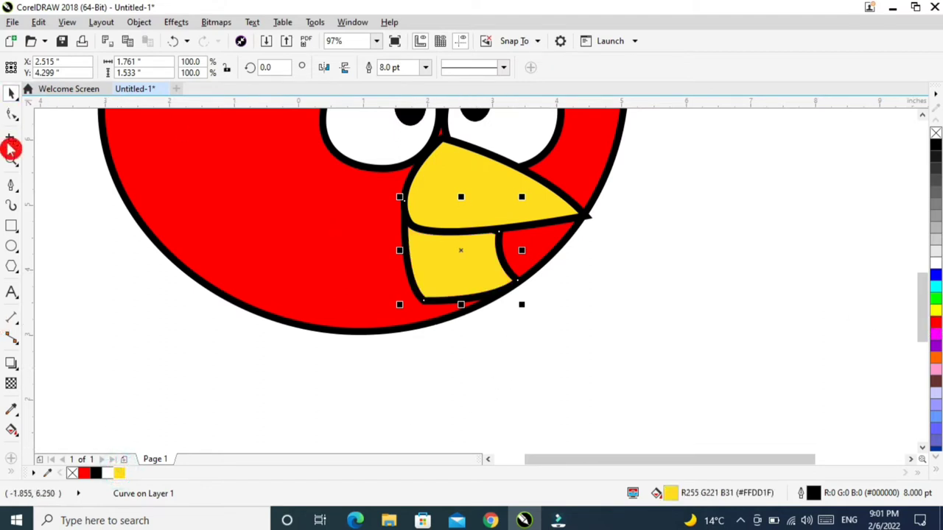
click(138, 23)
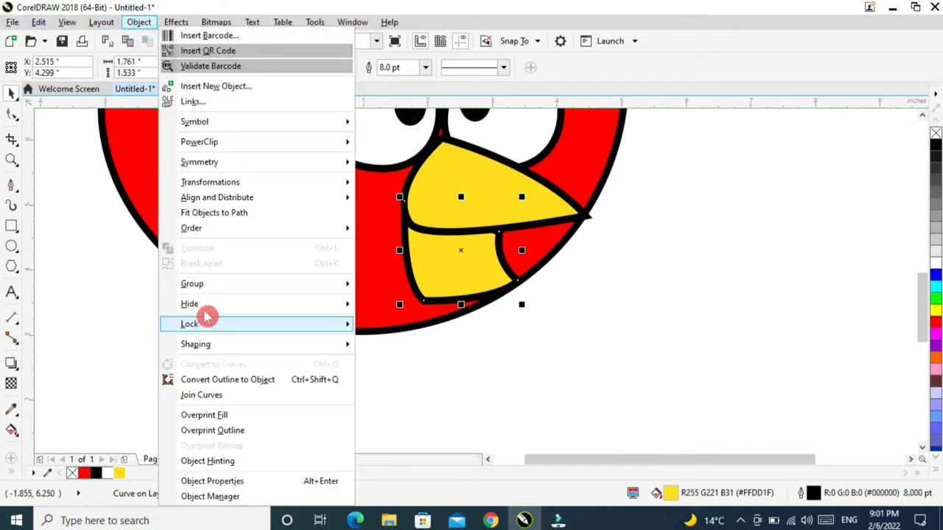
mouse_move(190, 325)
click(11, 135)
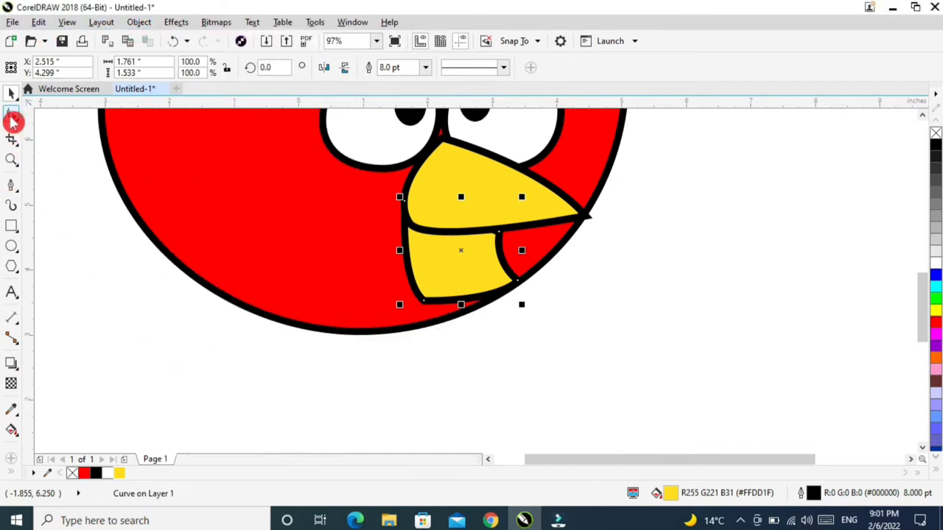
Reshape the lower beak by moving its bottom corner nodes slightly inward, making it about 1.67 by 1.43 inches
click(12, 120)
click(58, 112)
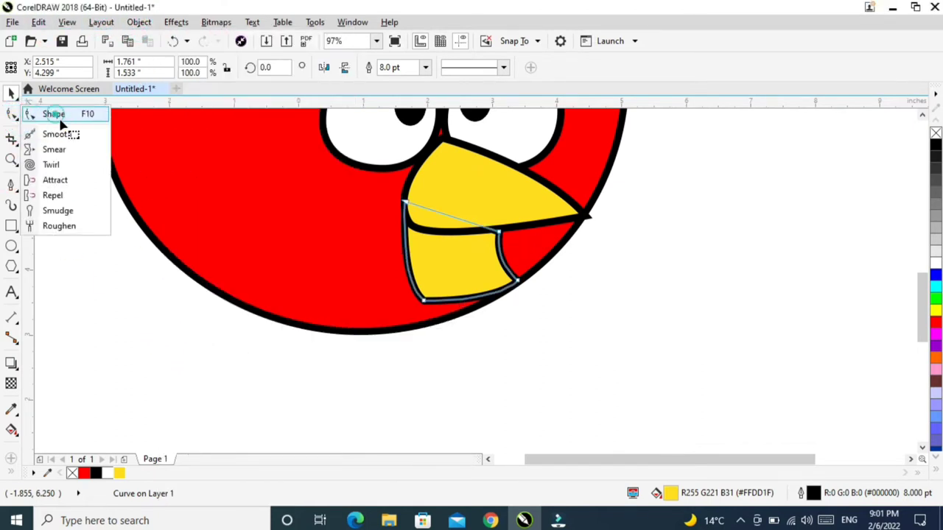
click(425, 302)
drag(424, 303, 426, 299)
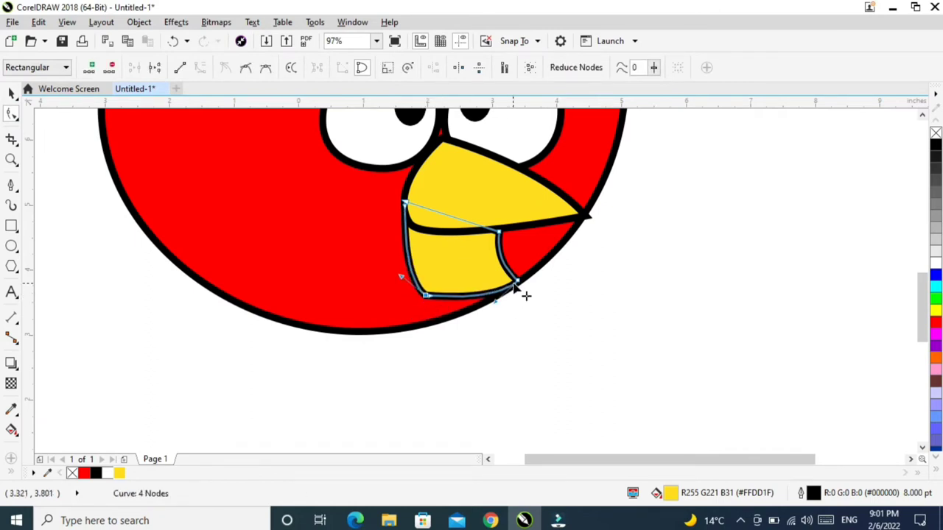
drag(518, 282, 511, 282)
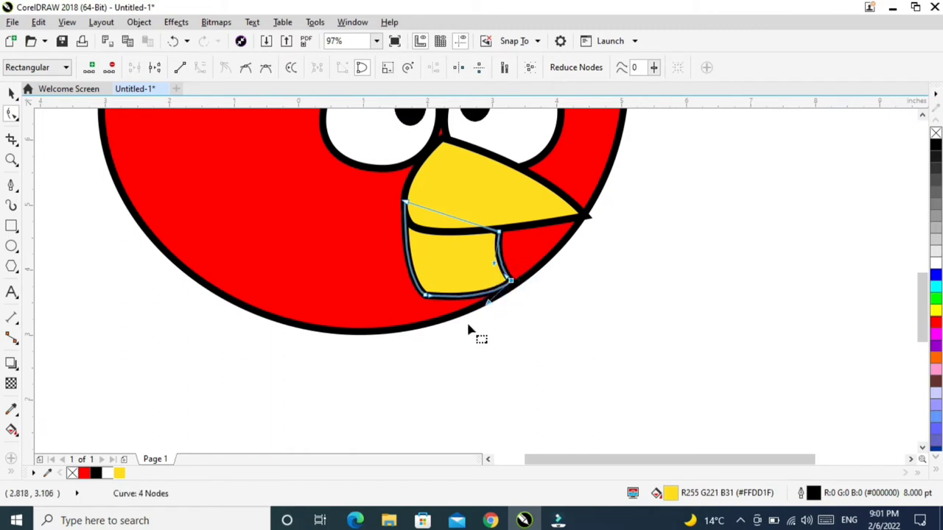
click(426, 297)
drag(426, 298, 438, 308)
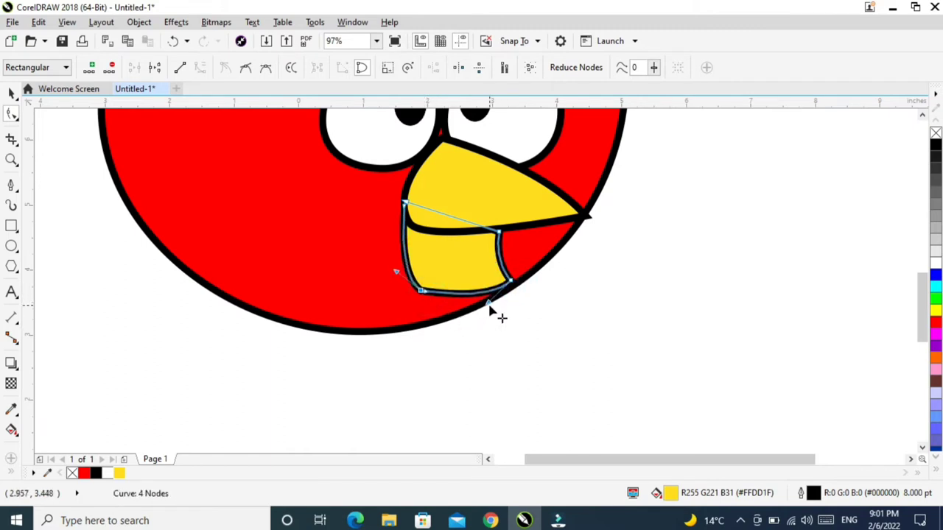
click(482, 309)
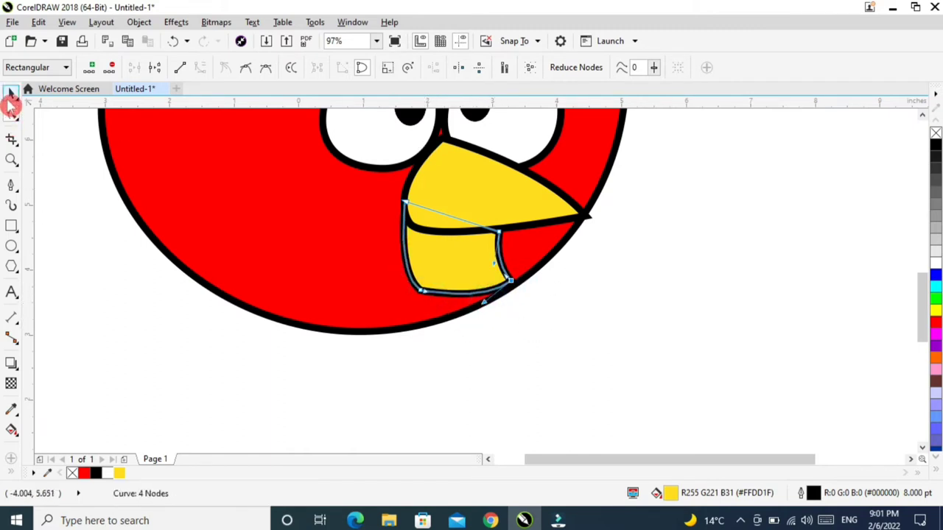
click(12, 96)
Draw a closed three-node Pen curve about 1.33 by 0.90 inches inside the lower beak as a mouth shading shape, starting at its rear upper corner
click(11, 186)
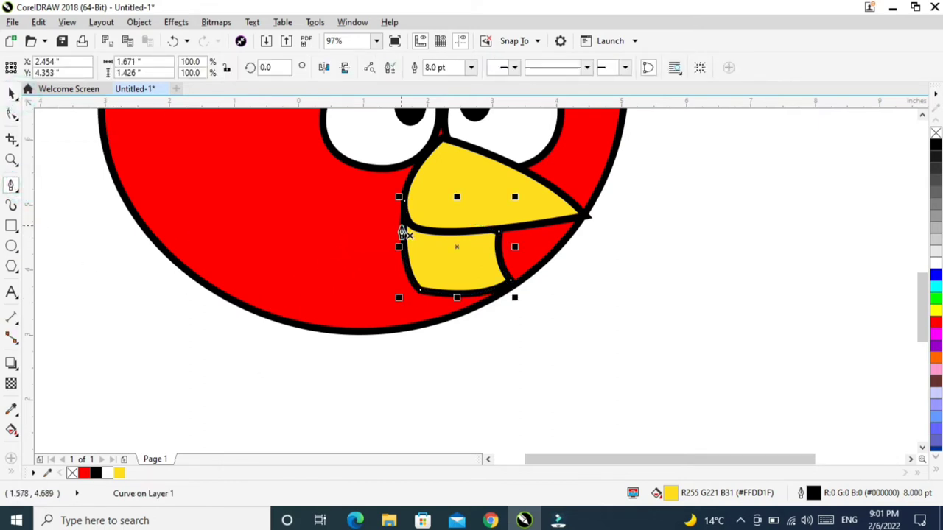
click(402, 224)
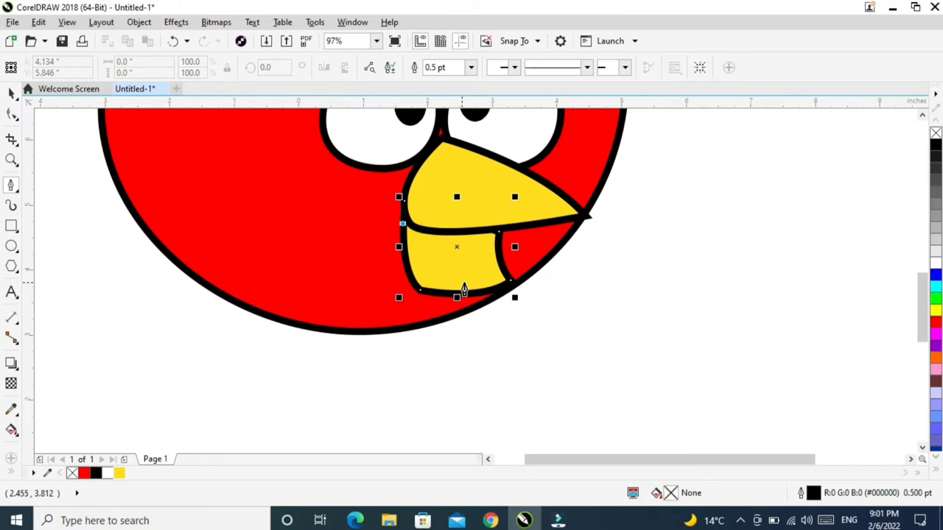
drag(487, 282, 525, 278)
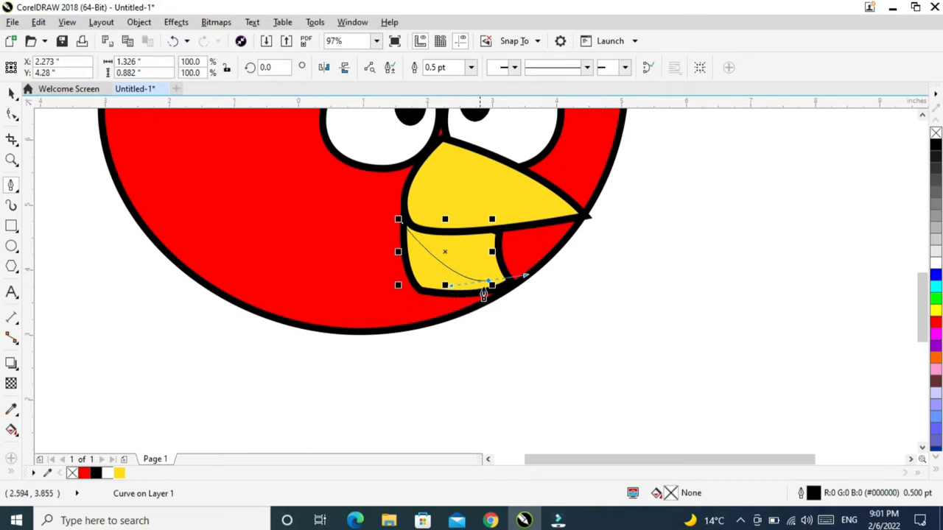
click(490, 285)
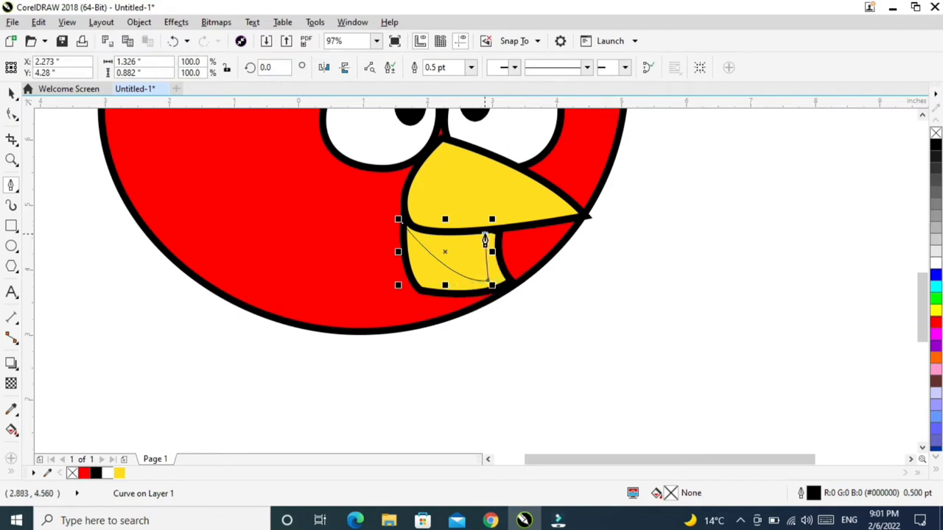
click(484, 238)
drag(487, 236, 491, 221)
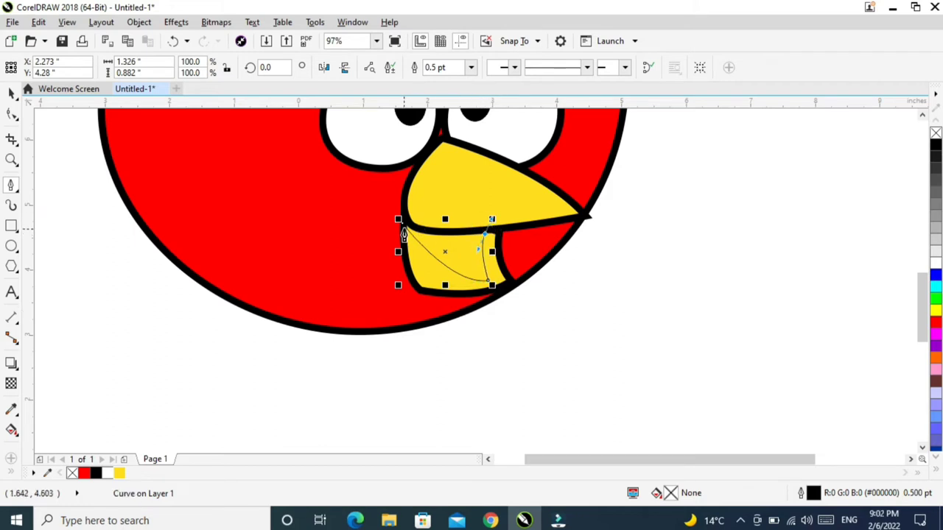
click(401, 221)
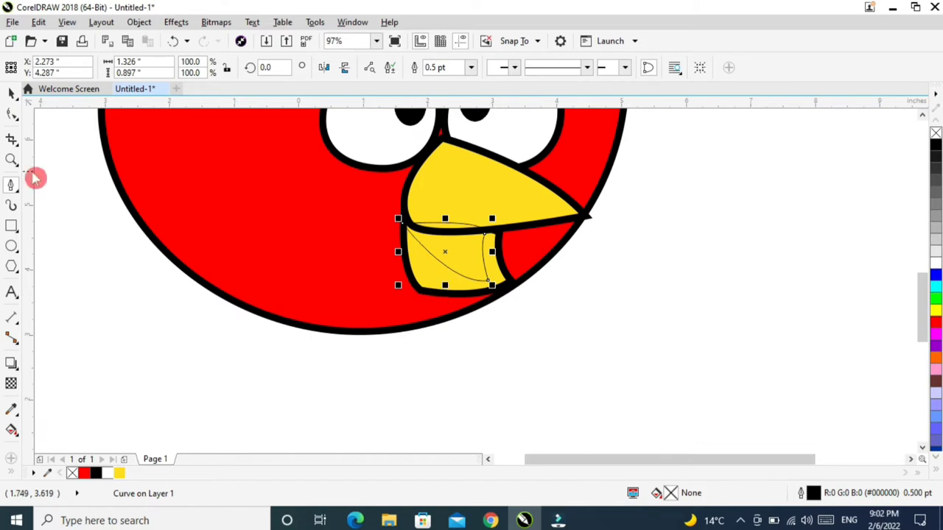
Fill the mouth shading shape with brown #BA6600 and remove its outline
click(11, 94)
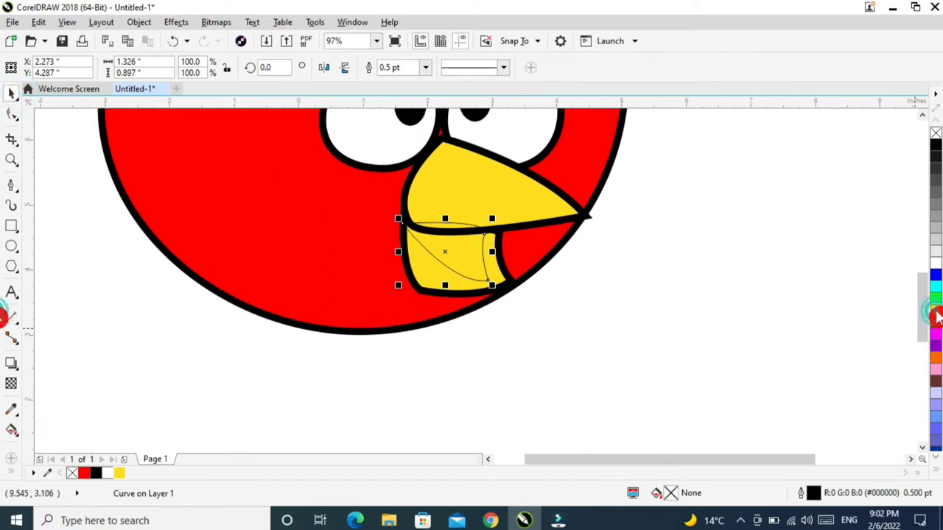
drag(938, 317, 914, 369)
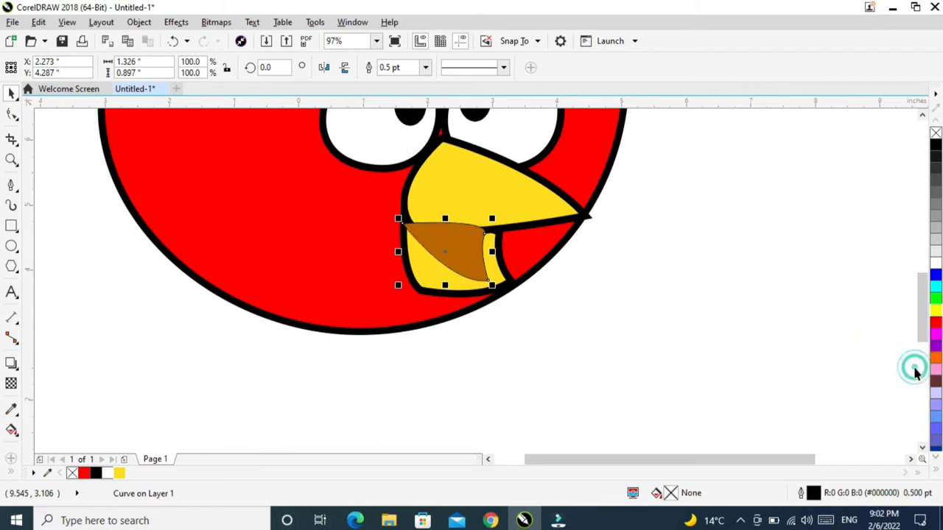
click(426, 67)
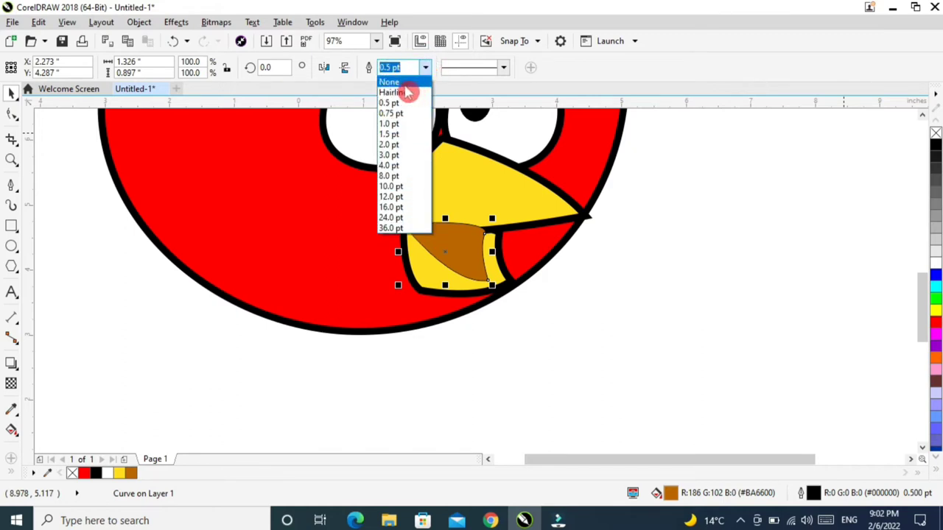
click(404, 82)
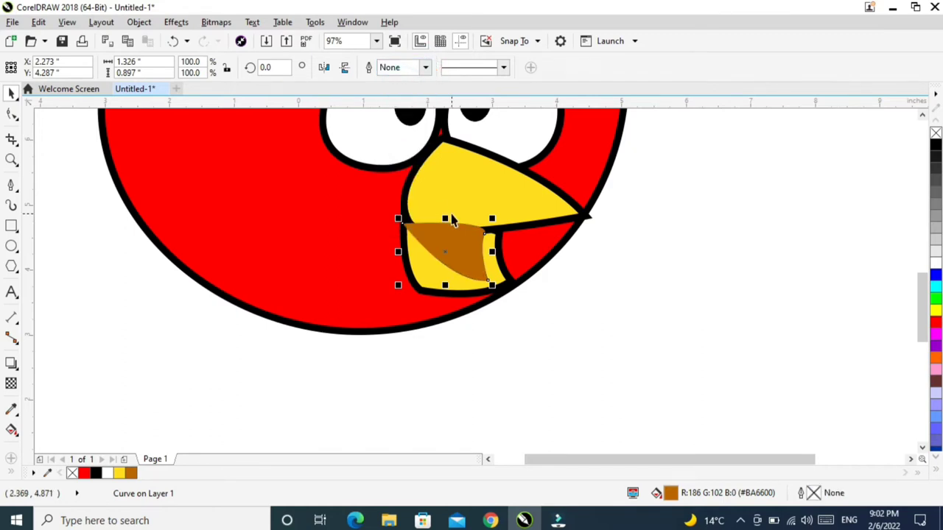
Place the brown shading behind the upper beak and shift it slightly forward within the lower beak
key(ctrl+Page_Down)
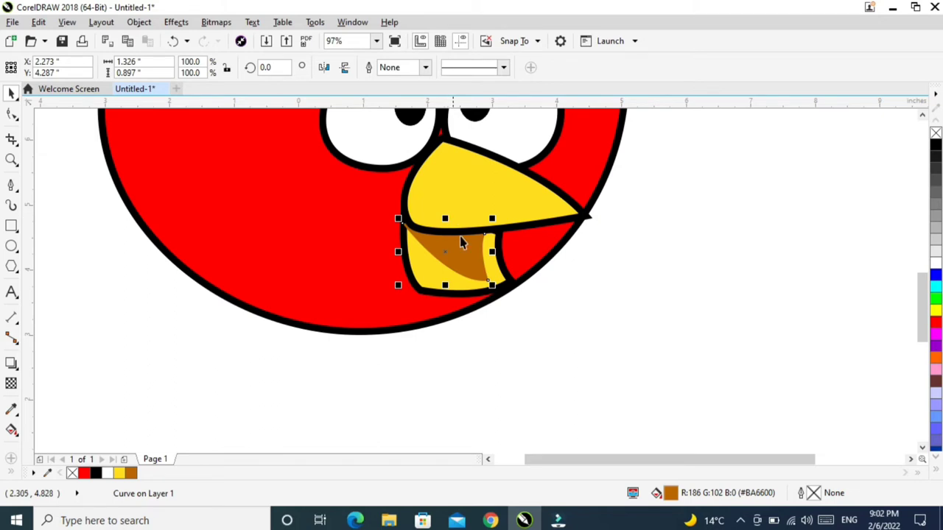
drag(455, 259, 460, 260)
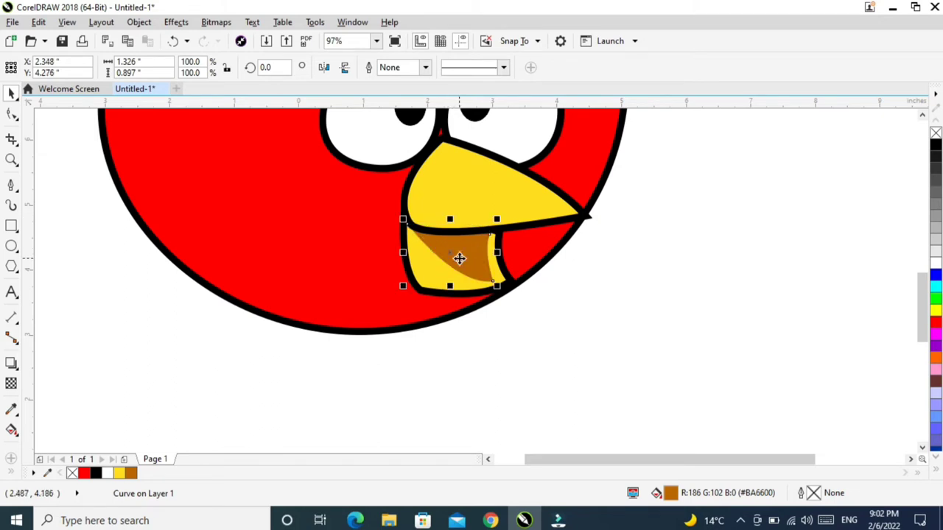
click(655, 265)
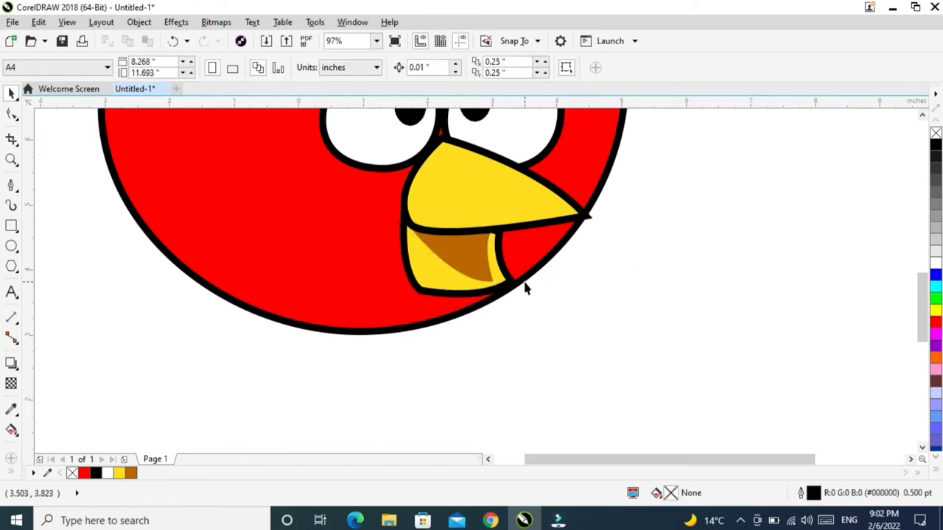
key(shift+F4)
click(619, 278)
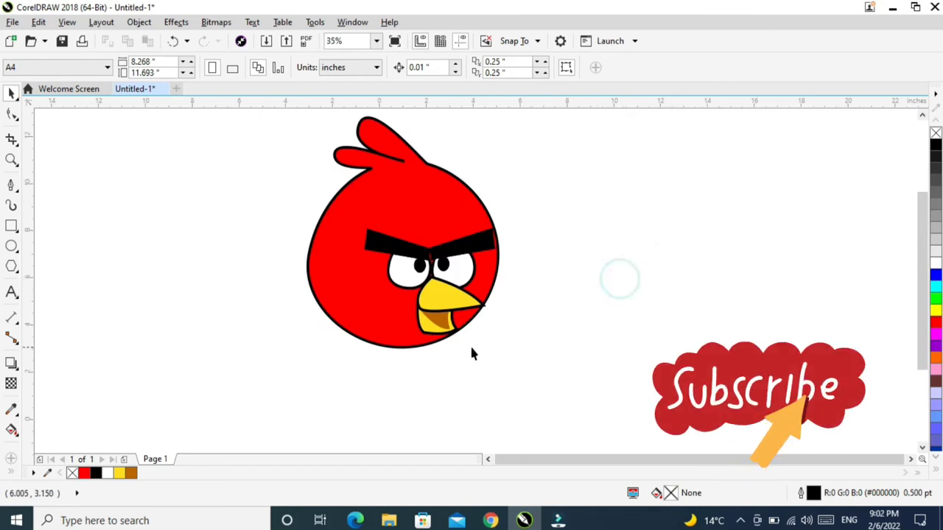
Raise the lower beak's bottom rear corner node slightly to make the lower beak shallower at the back
click(431, 344)
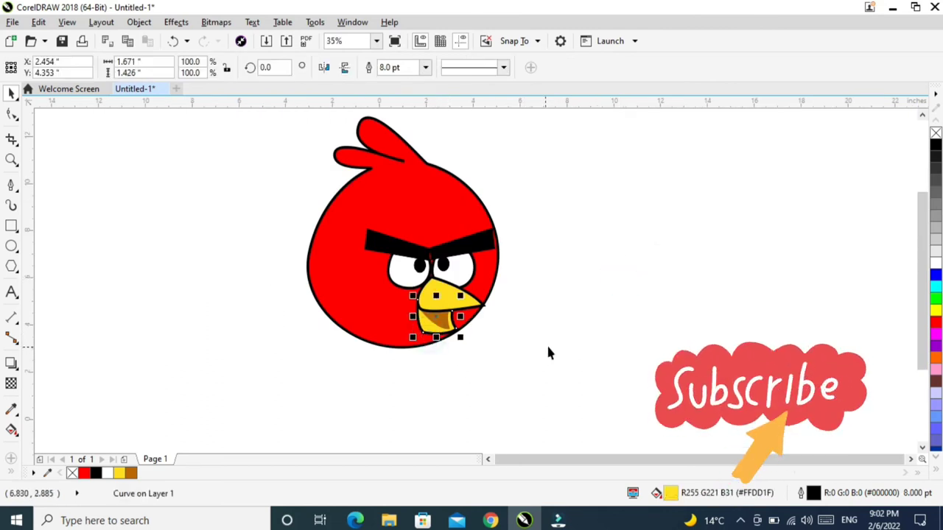
click(565, 328)
key(z)
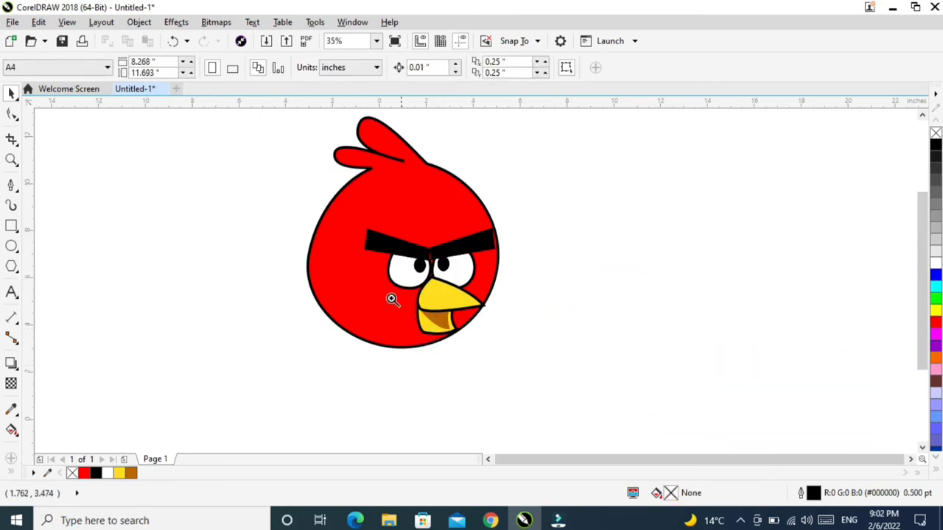
drag(381, 279, 558, 354)
click(17, 93)
click(14, 188)
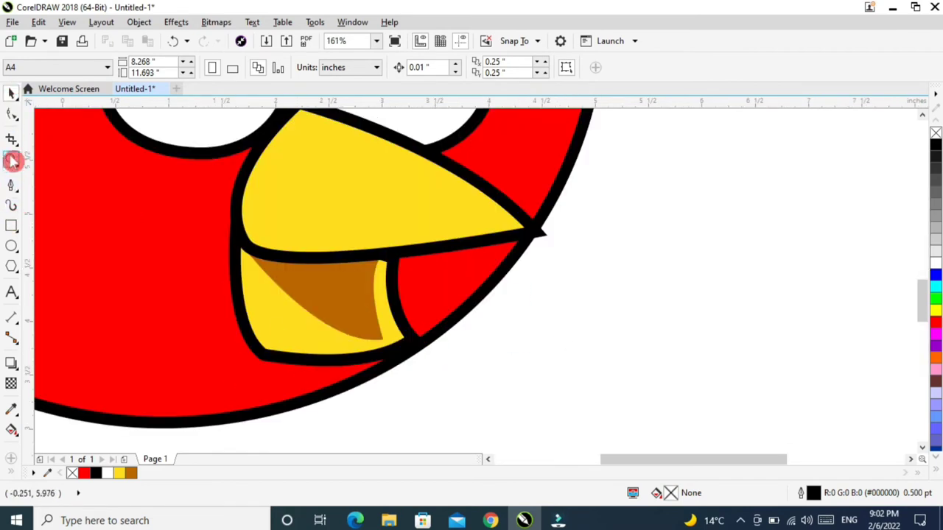
click(16, 120)
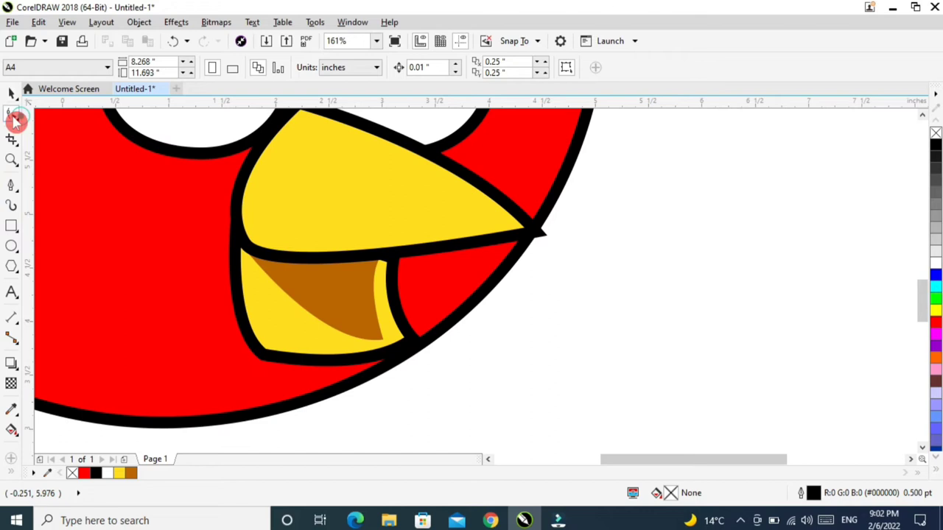
click(265, 353)
drag(265, 359, 269, 340)
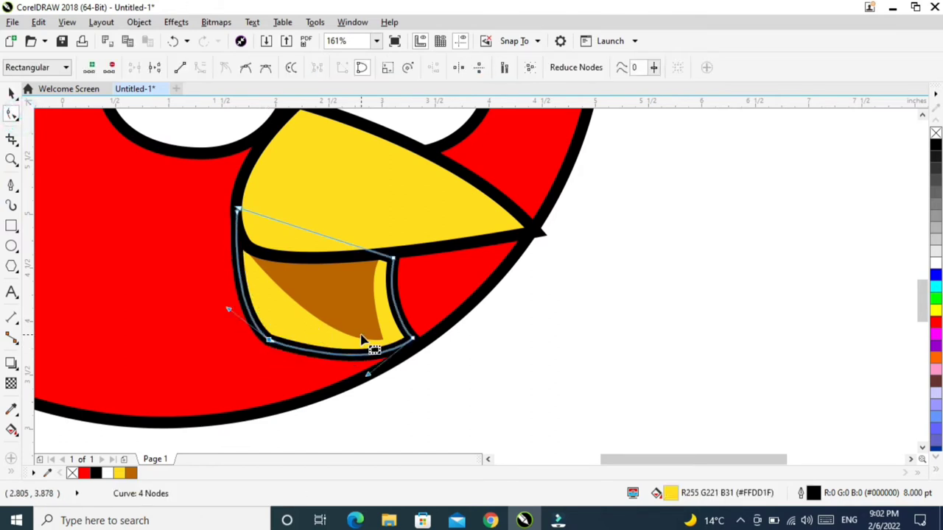
scroll(361, 341, down, 5)
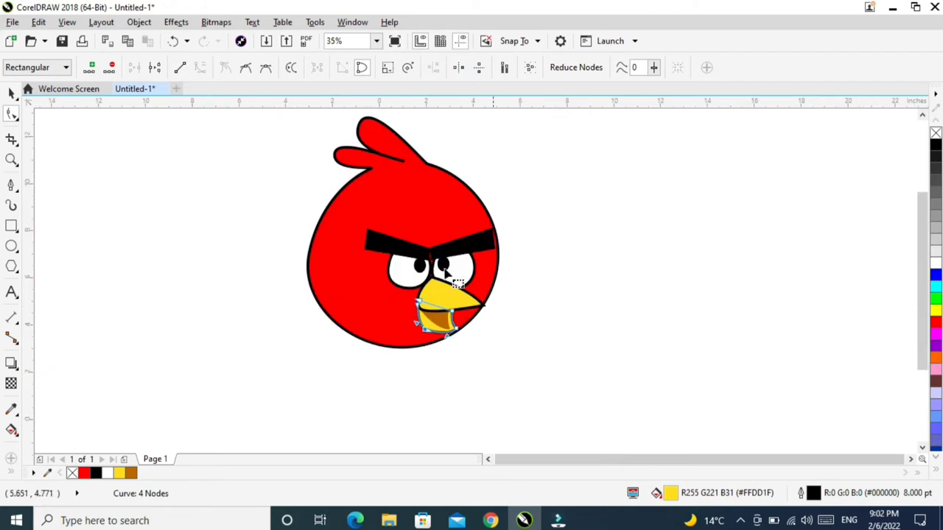
click(11, 94)
click(624, 234)
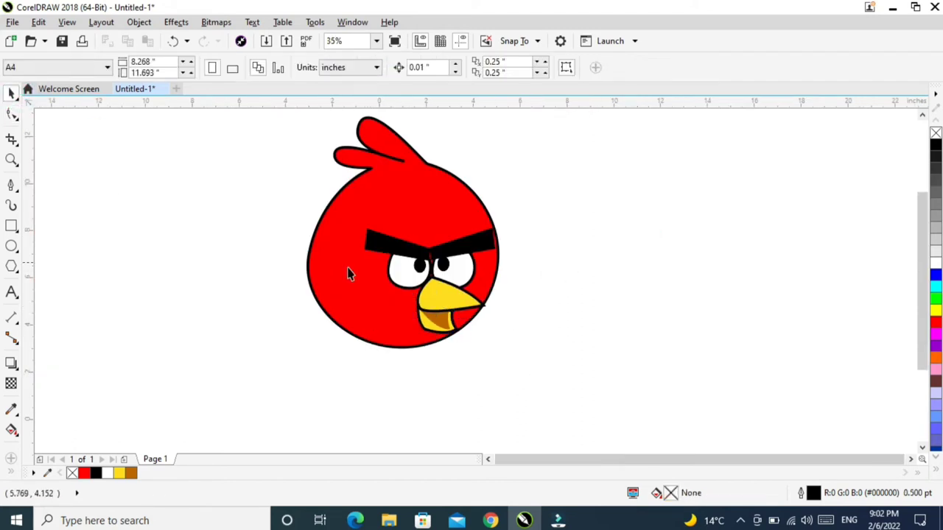
Make a scaled-down copy of the upper beak, about 2.60 by 1.33 inches, and remove its outline
key(z)
drag(376, 252, 527, 374)
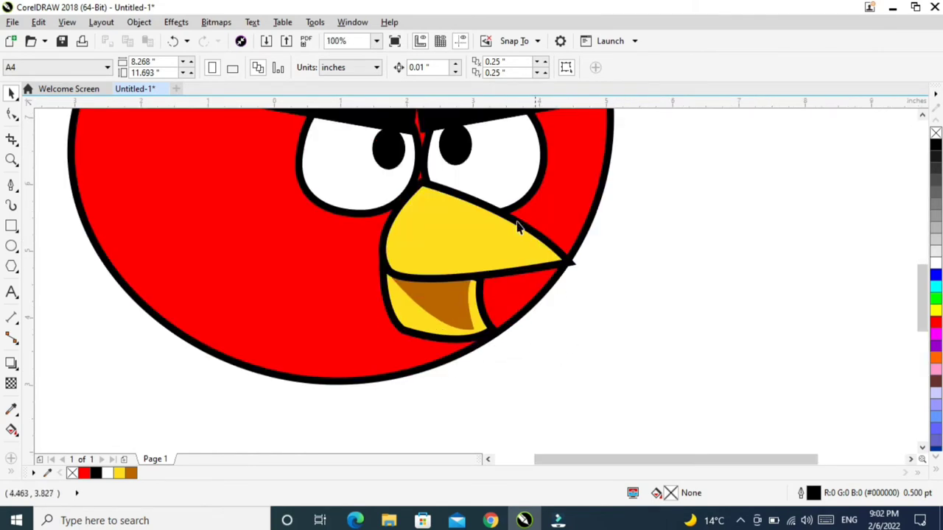
click(506, 246)
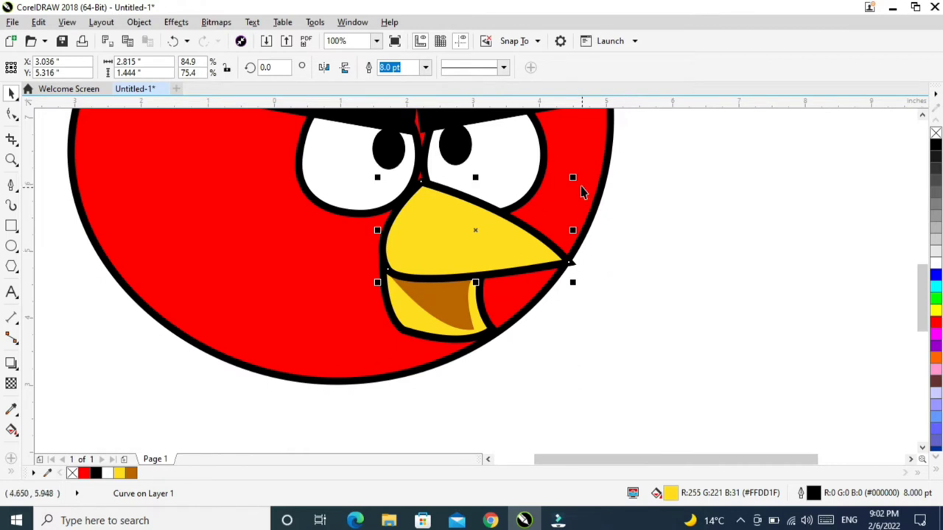
drag(576, 179, 558, 184)
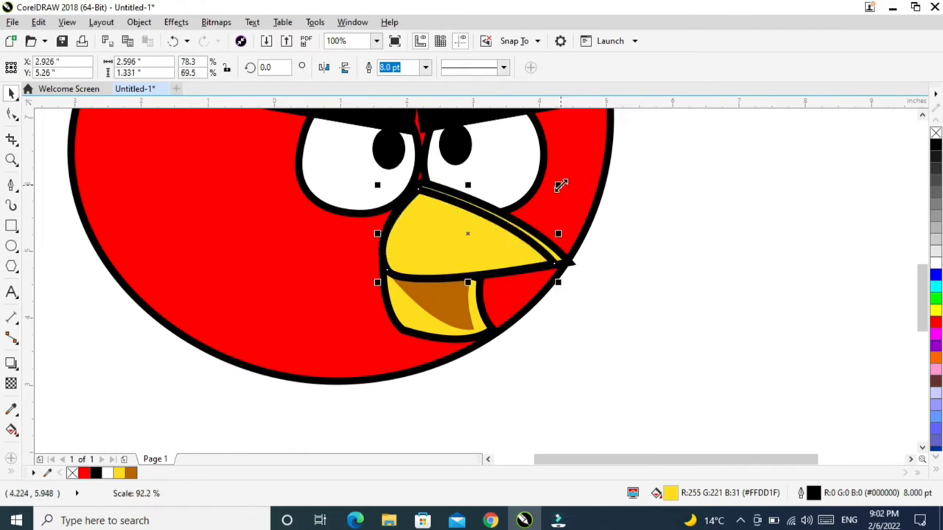
click(425, 67)
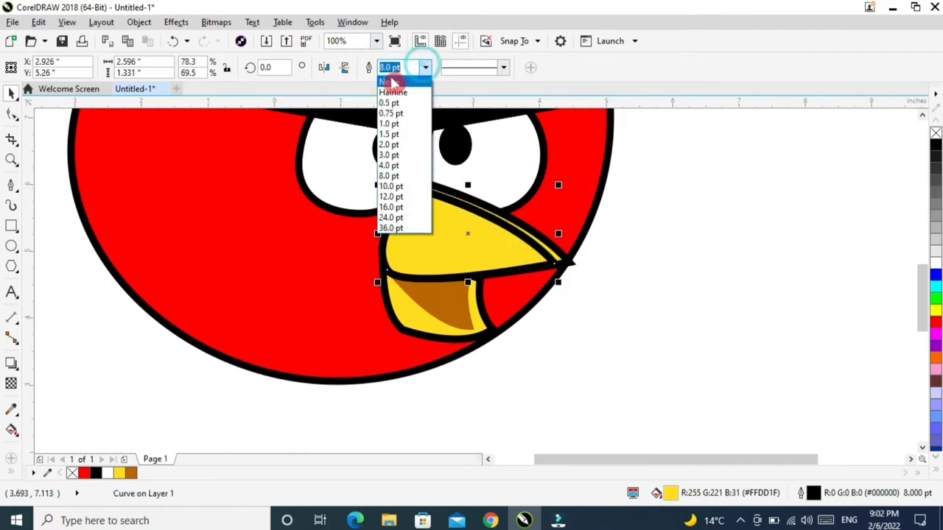
click(390, 82)
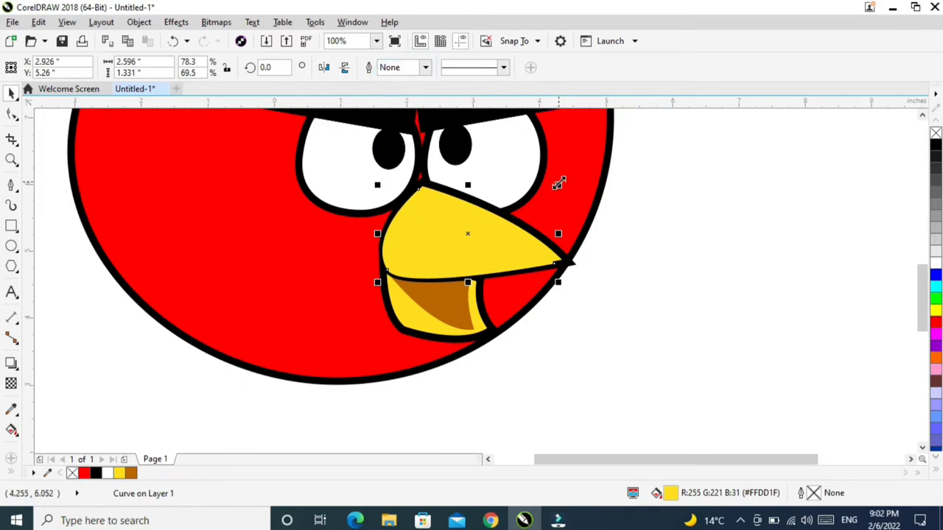
Shrink the outline-free beak copy to about 2.19 by 1.13 inches and position it inside the upper beak's outline
drag(559, 184, 549, 190)
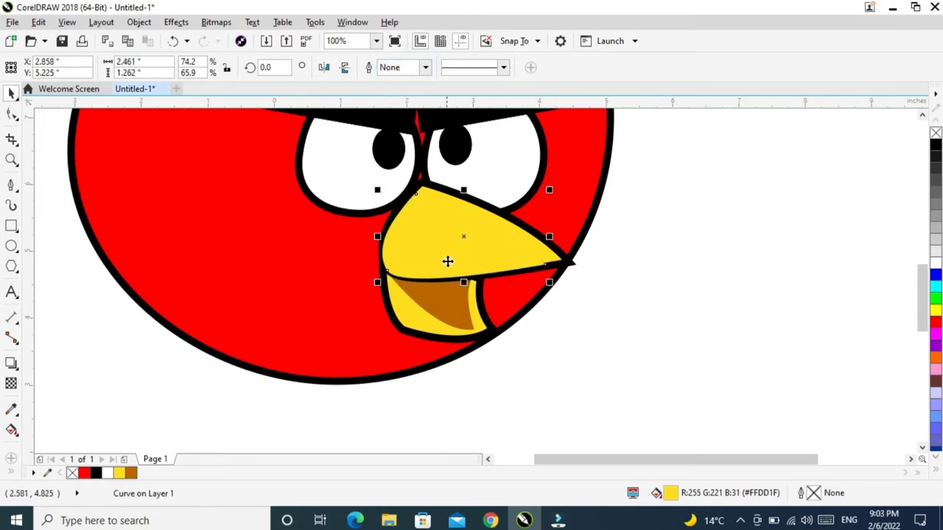
drag(448, 262, 452, 254)
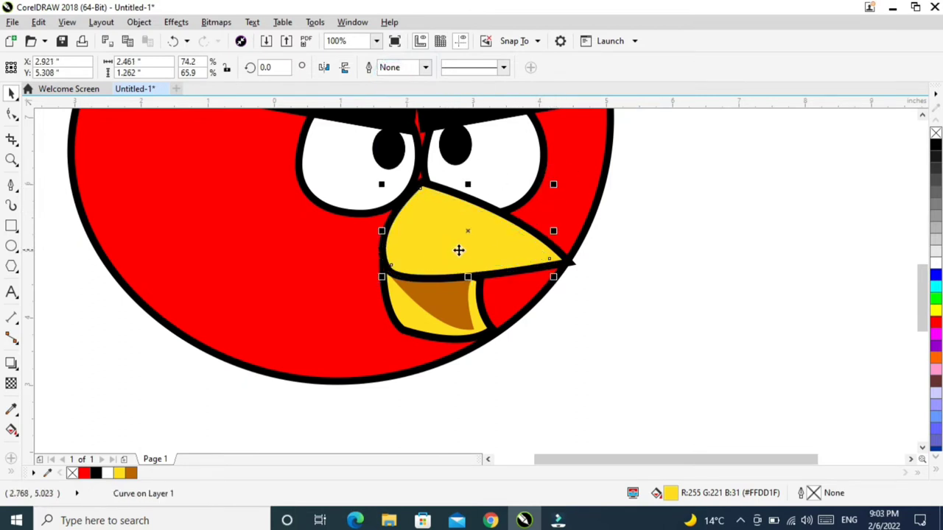
drag(553, 184, 547, 193)
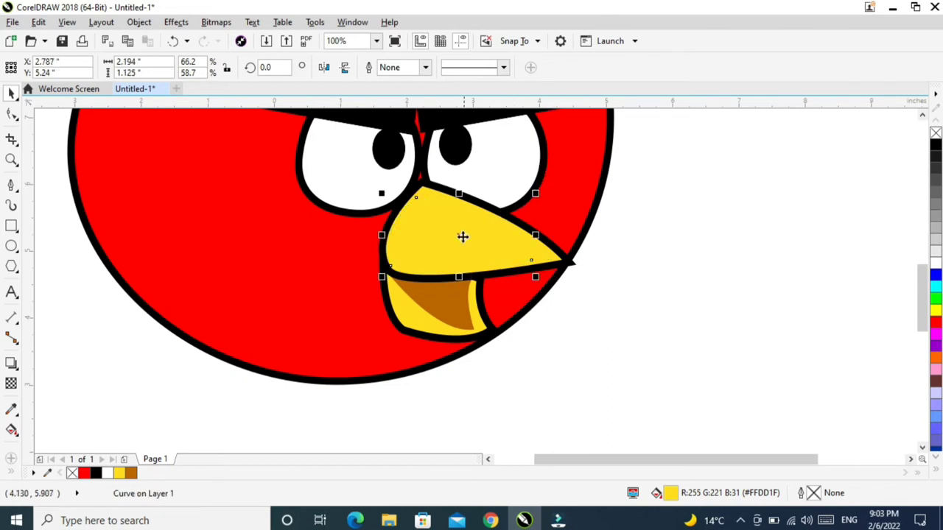
drag(459, 240, 462, 240)
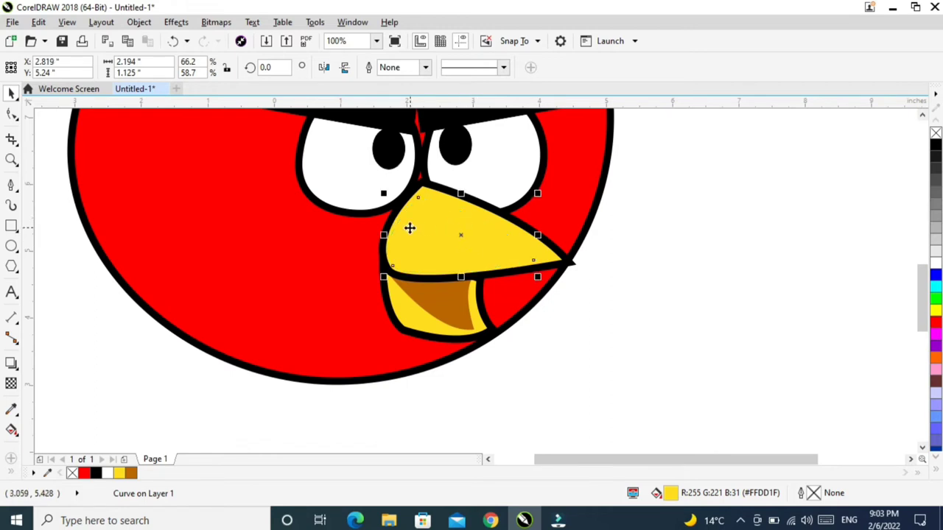
Widen the inner upper-beak copy to about 2.23 inches and fill it with orange-yellow #FFBB1F
drag(383, 235, 381, 235)
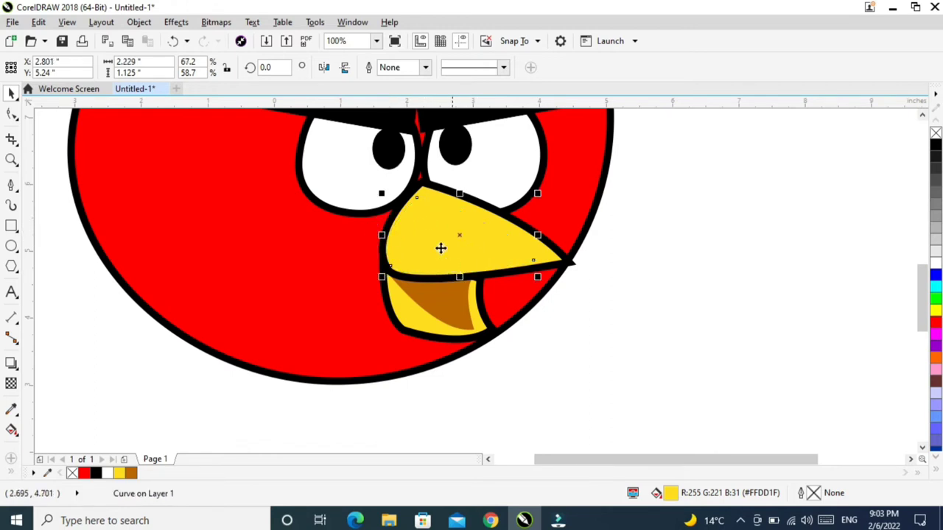
click(937, 316)
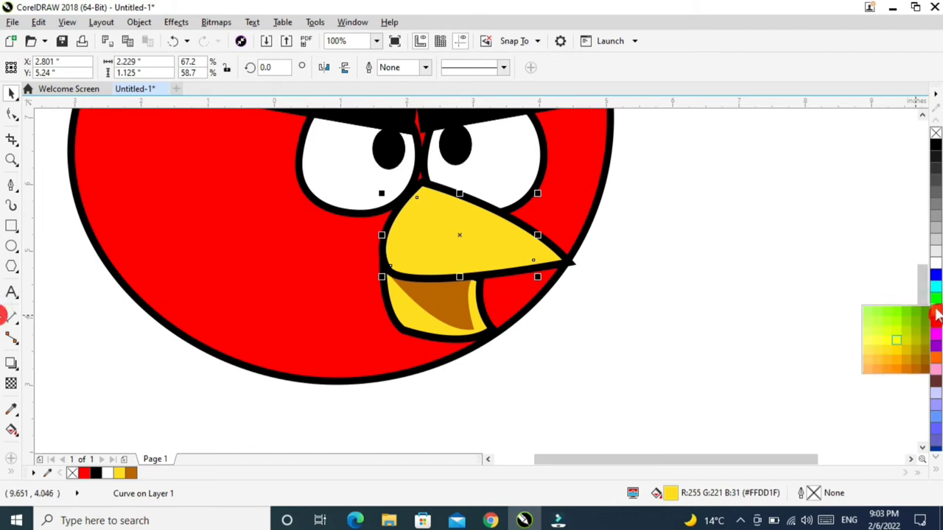
click(889, 358)
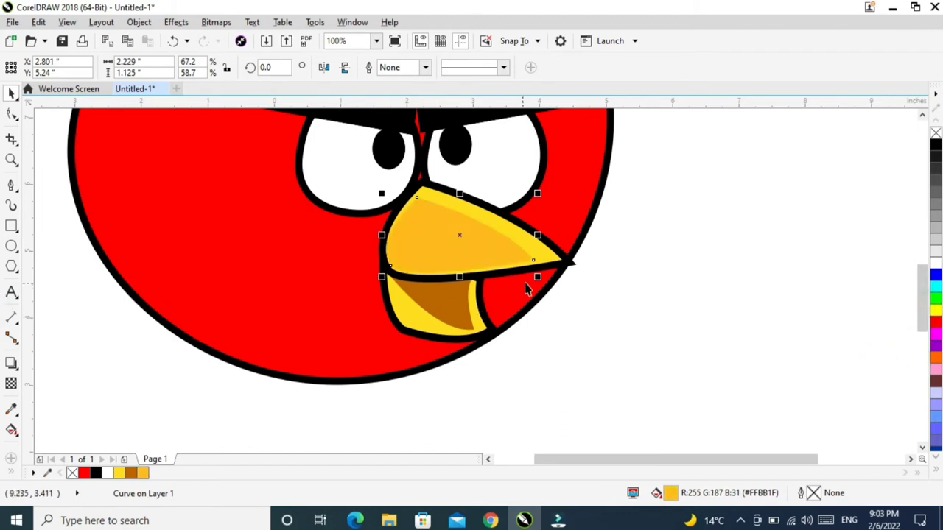
Enlarge the orange-yellow beak shading to about 2.33 by 1.14 inches and shift it slightly down inside the upper beak
drag(540, 236, 540, 237)
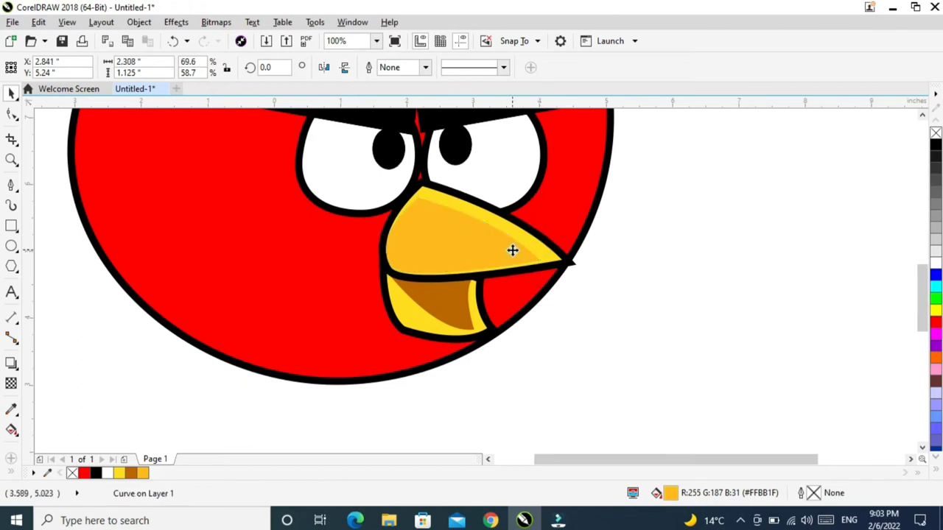
click(513, 254)
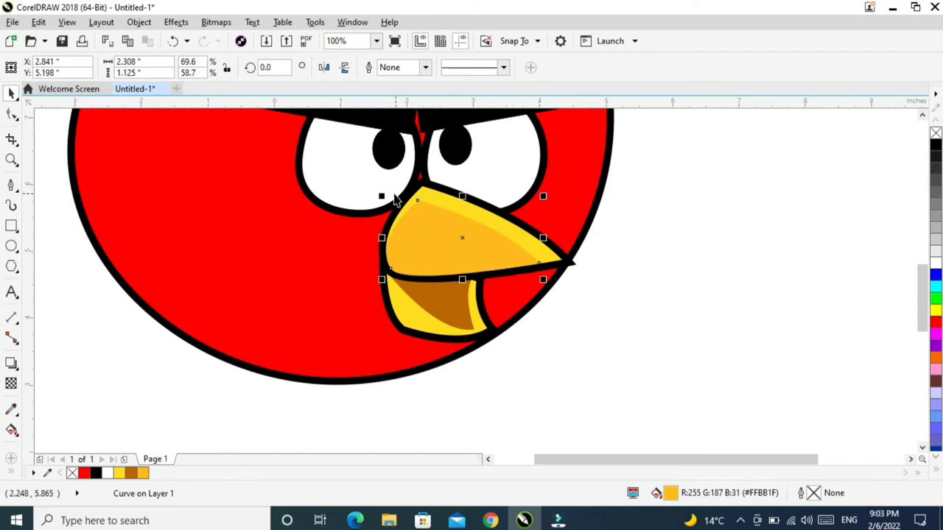
drag(382, 194, 378, 193)
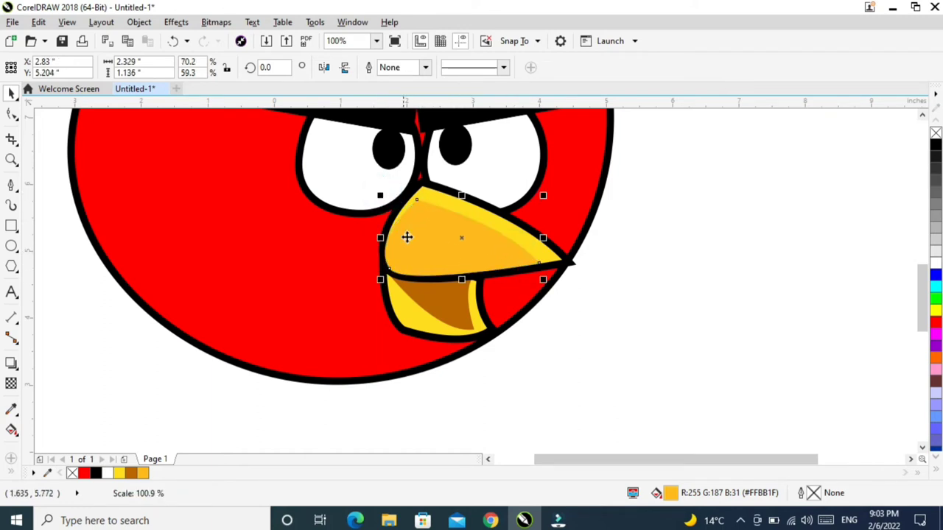
click(668, 287)
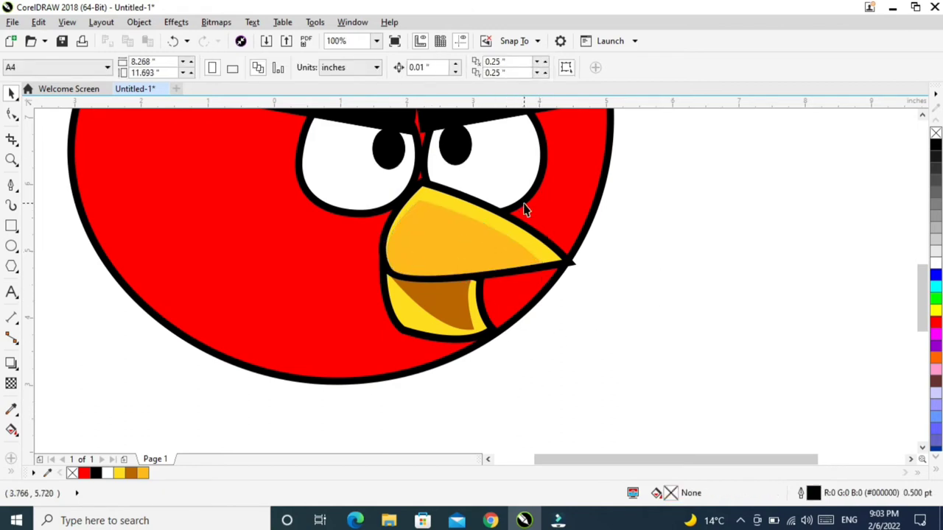
scroll(625, 345, down, 3)
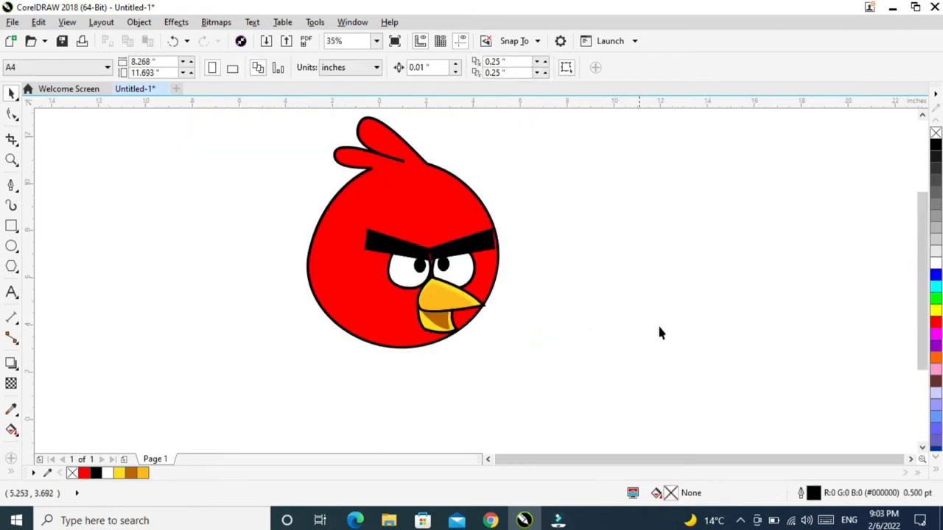
click(690, 279)
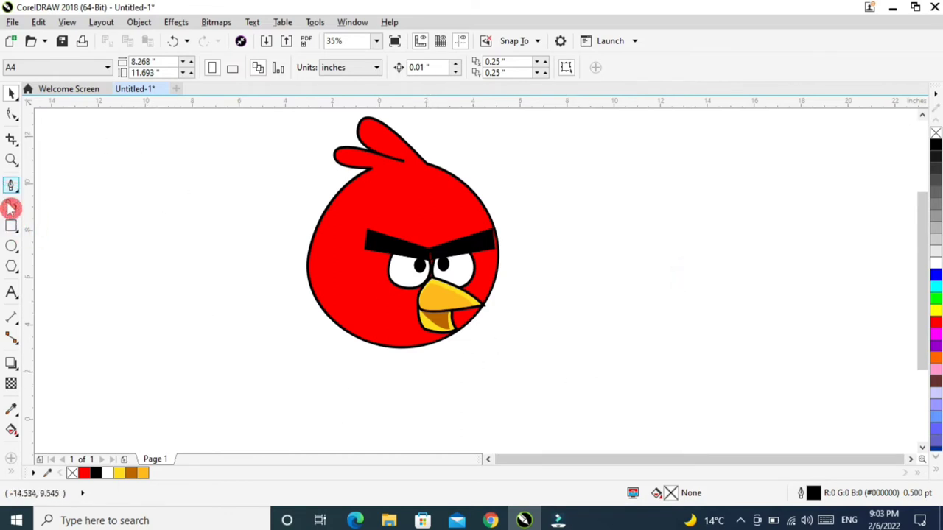
Draw an ellipse overlapping the bird's left eye, then rotate and reshape it into a tilted oval
click(12, 245)
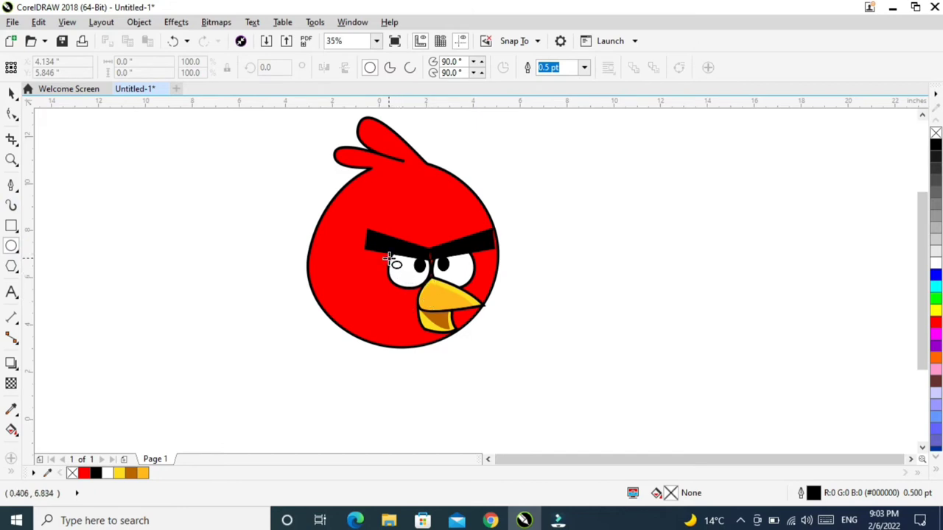
drag(388, 257, 375, 296)
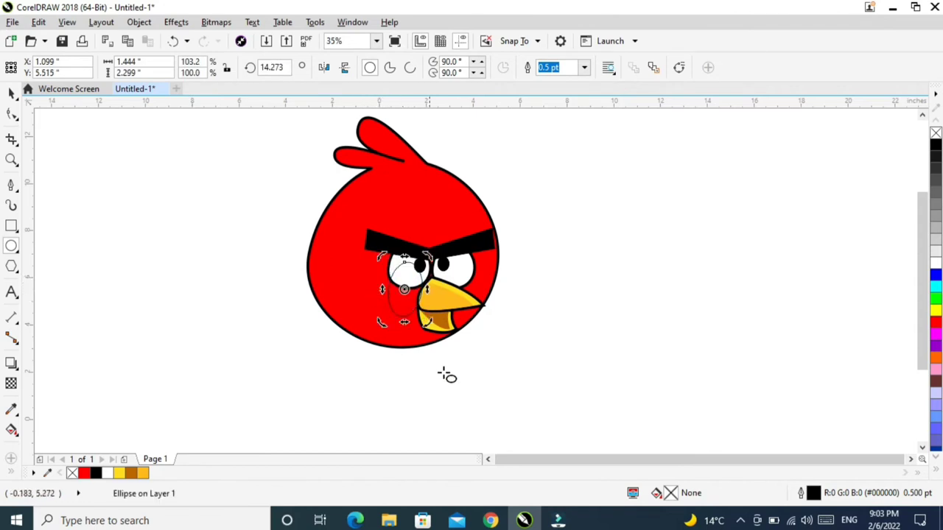
drag(412, 322, 426, 299)
click(394, 290)
click(396, 283)
click(386, 388)
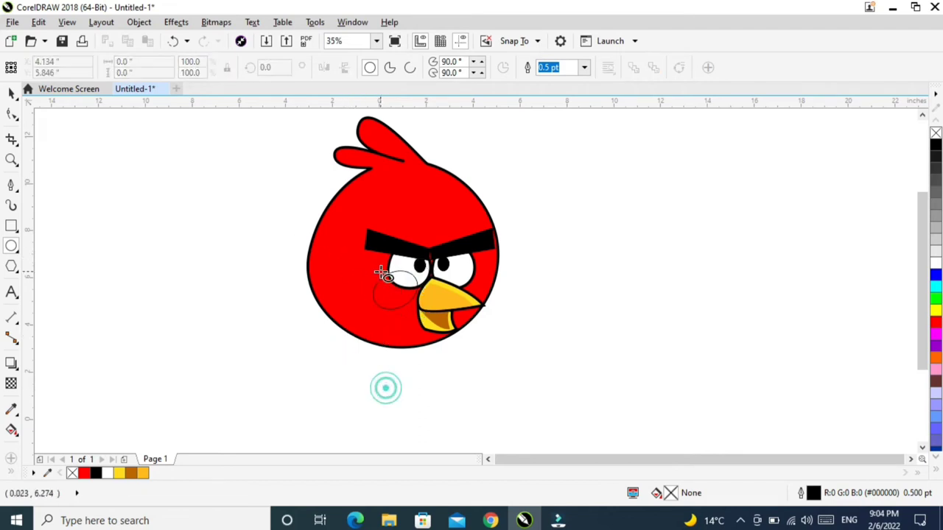
Move the tilted oval up around the left eye and enlarge it to about 2.21 by 1.88 inches
click(12, 93)
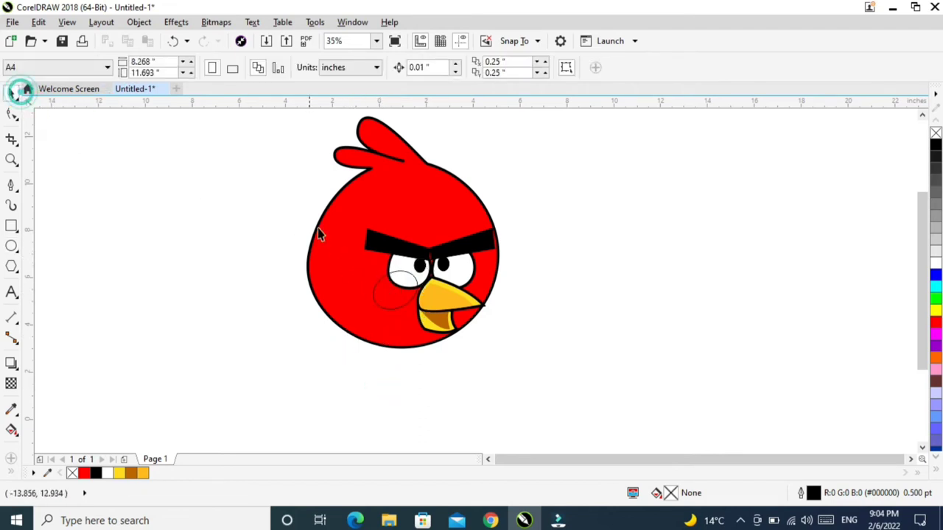
mouse_move(408, 302)
mouse_down()
mouse_move(401, 289)
mouse_move(415, 293)
mouse_up()
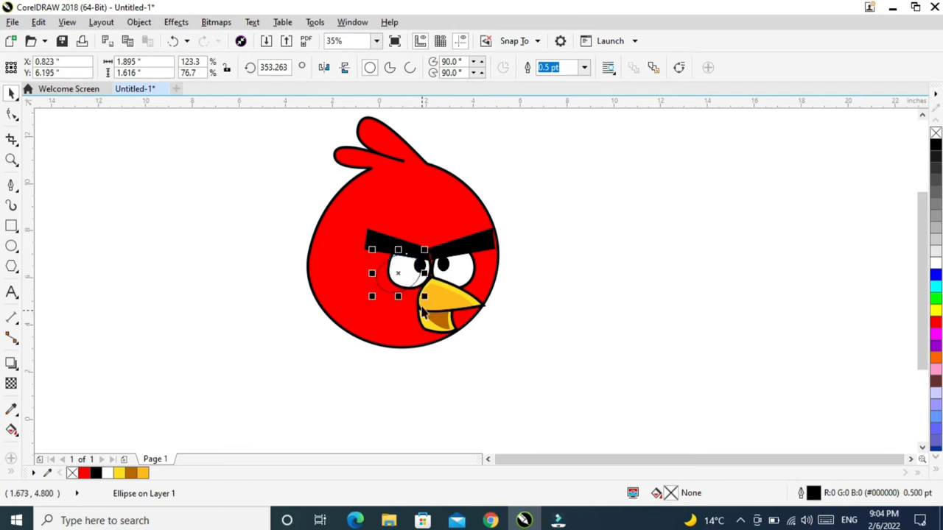
click(425, 298)
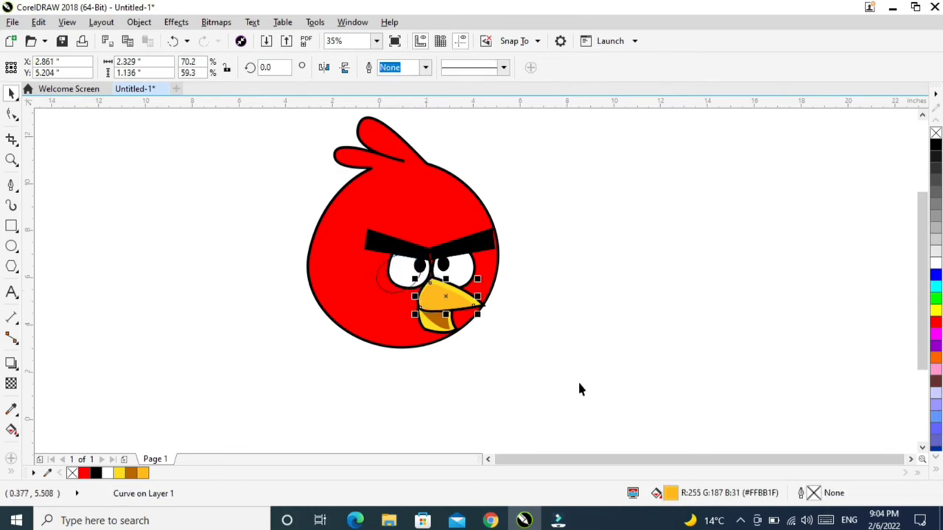
click(661, 326)
click(404, 297)
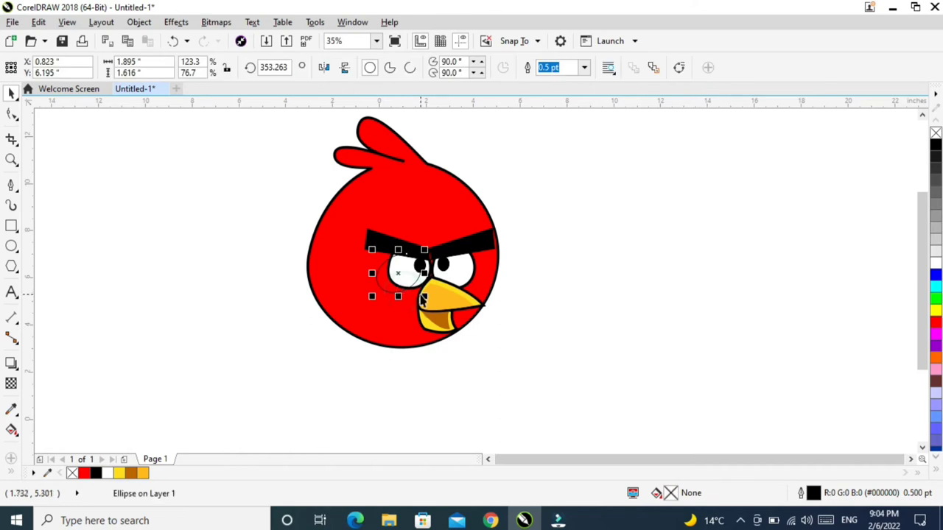
drag(424, 296, 433, 304)
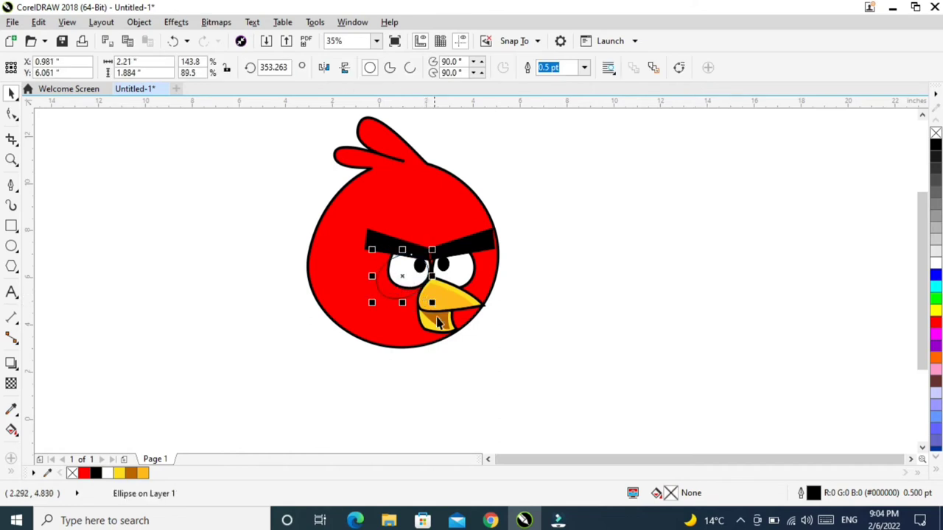
Fill the oval with black and move it behind the left eye
click(936, 146)
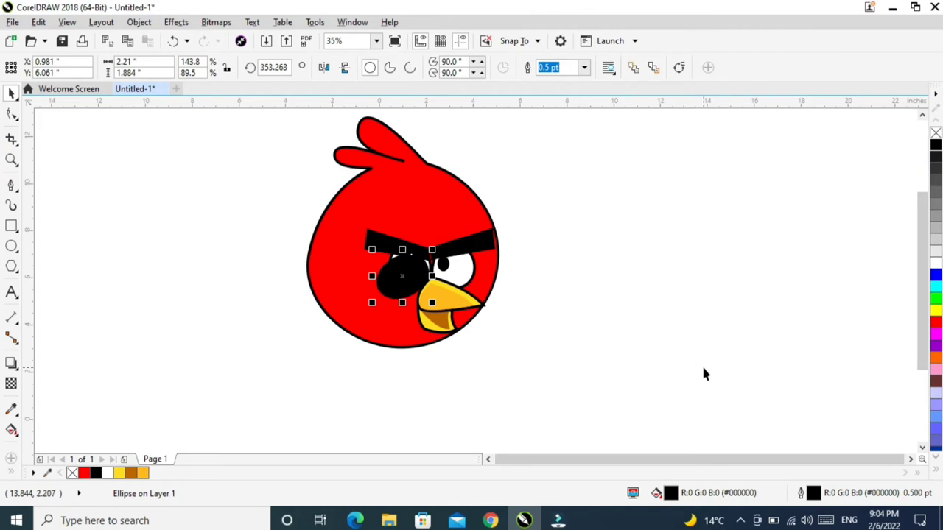
key(ctrl+Page_Down)
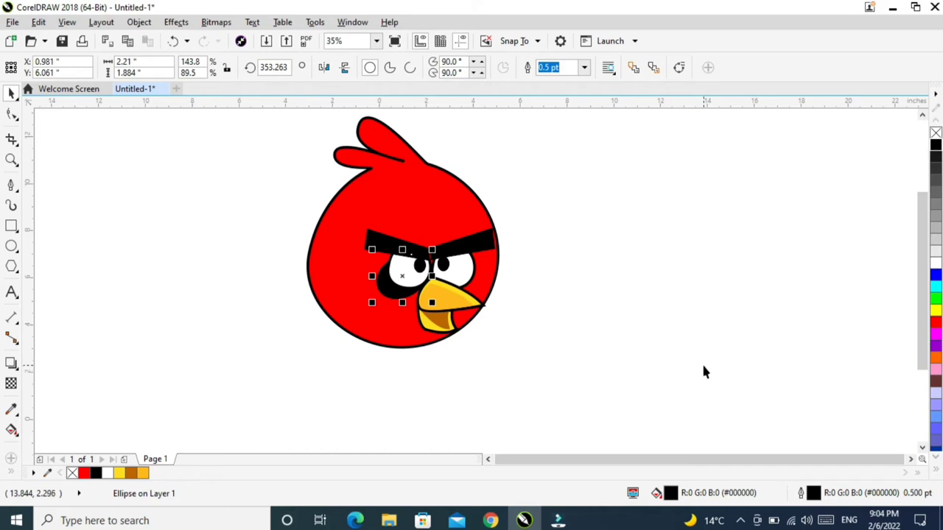
Apply a linear fountain transparency to the black oval, fading from beyond the right side of the body to beyond its lower left
click(13, 386)
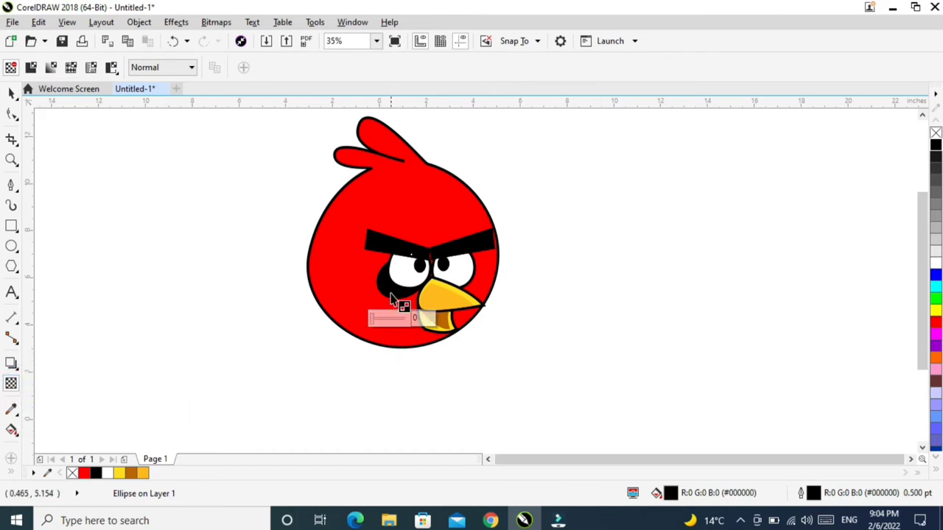
drag(388, 289, 484, 175)
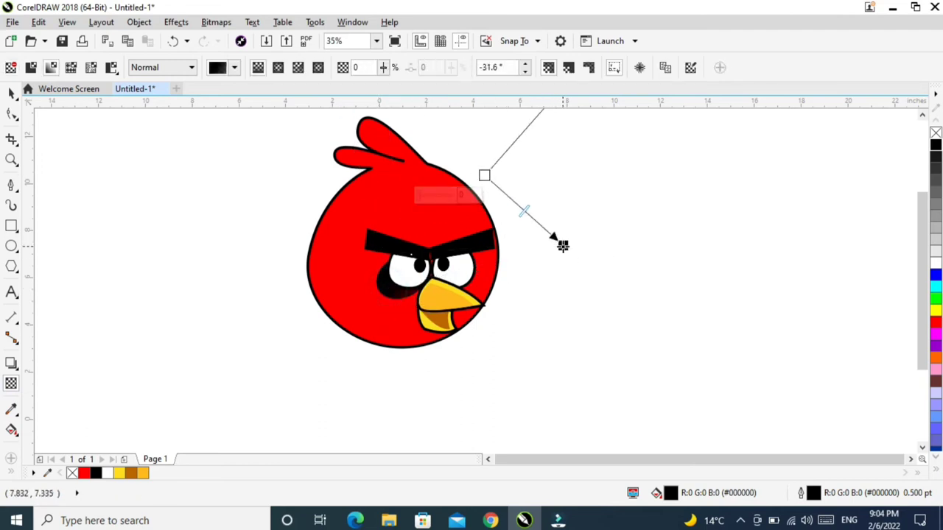
drag(563, 245, 247, 328)
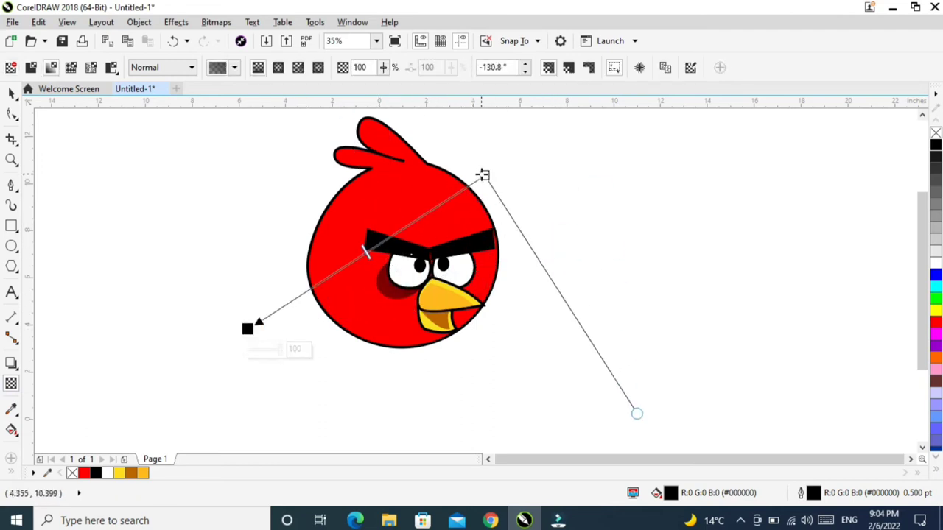
drag(482, 175, 543, 236)
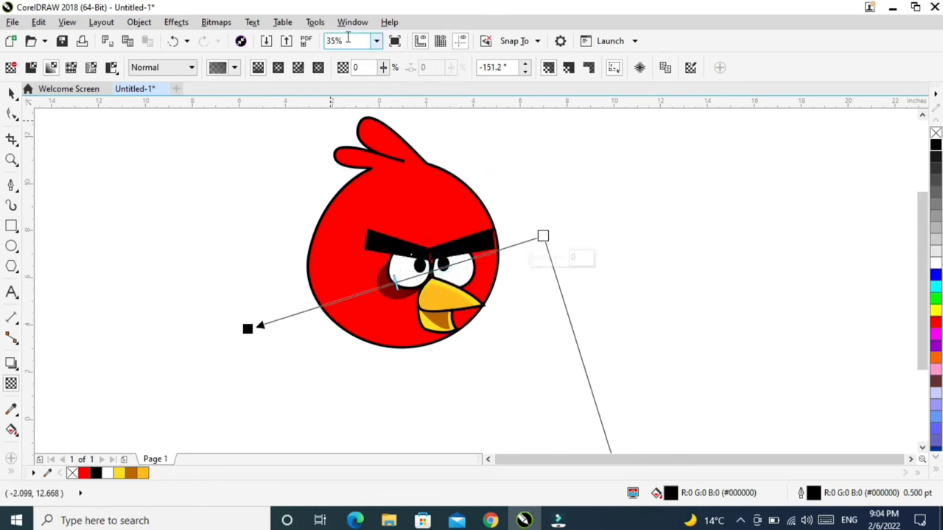
Set the transparency of the gradient's start node to 83% to soften the shadow around the left eye
drag(384, 67, 430, 95)
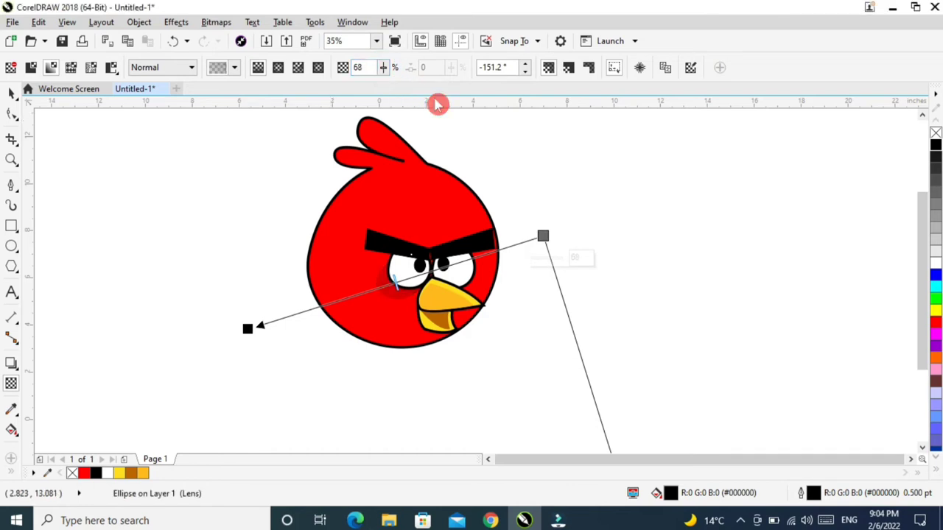
click(389, 73)
drag(389, 73, 398, 101)
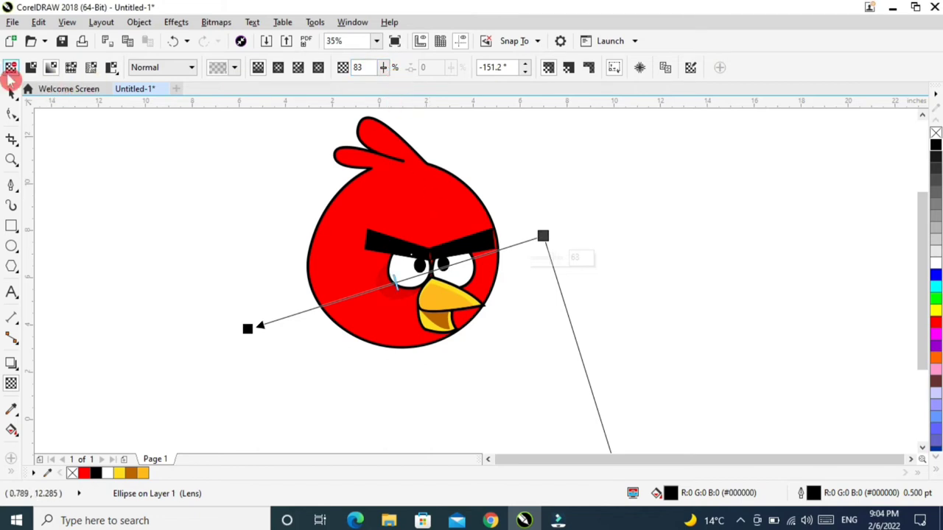
click(12, 92)
click(601, 211)
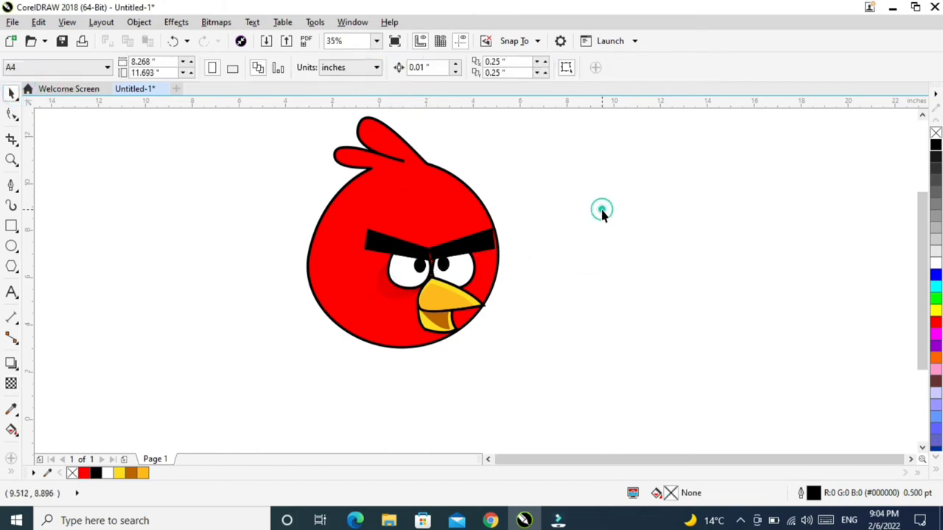
Copy the transparent eye shadow behind the right eye and narrow it to stay within the body outline
click(389, 295)
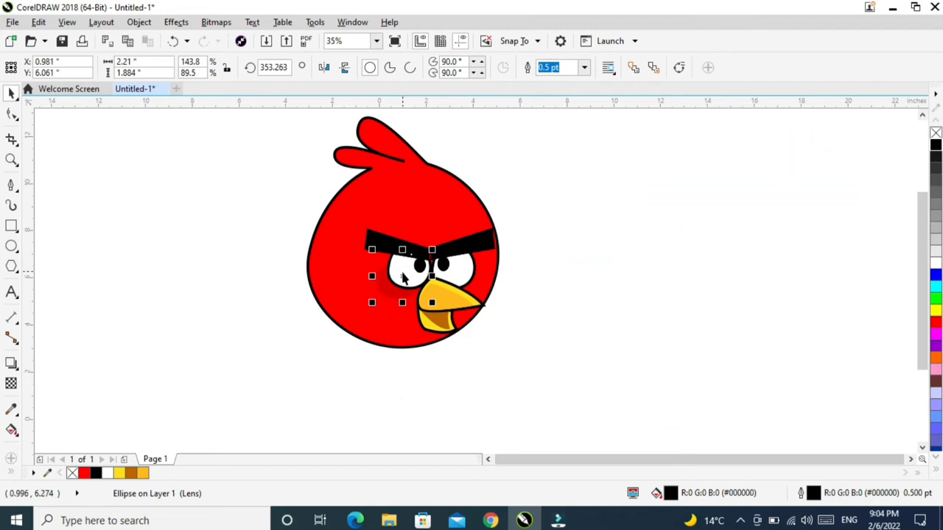
drag(403, 278, 474, 280)
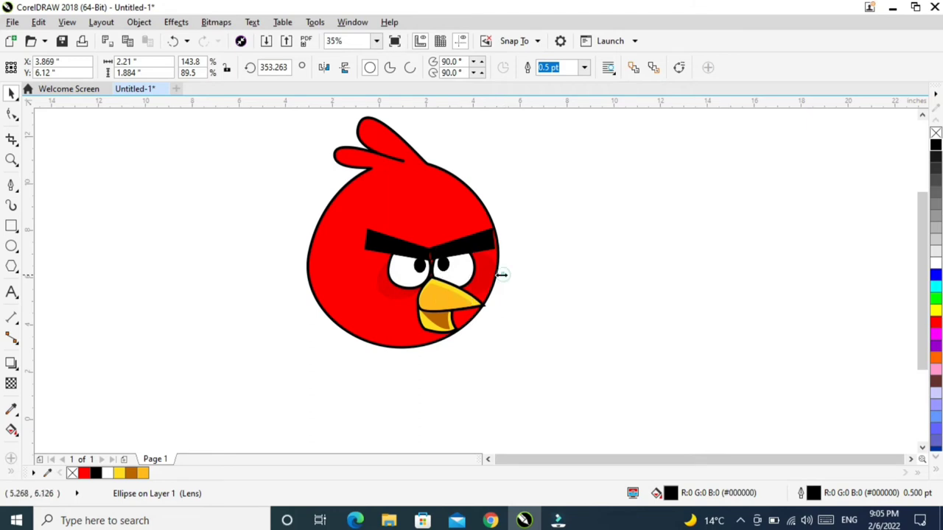
drag(501, 273, 490, 274)
click(617, 243)
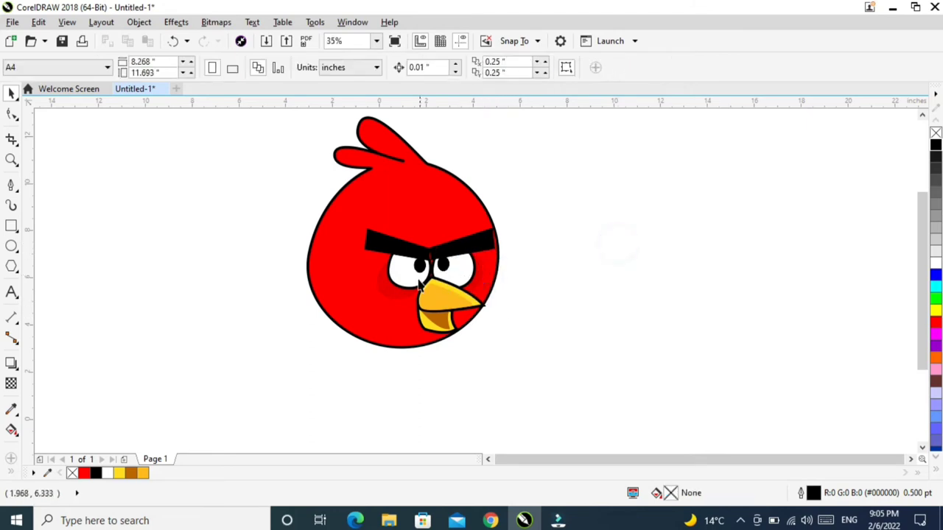
Copy the left eye shadow onto the cheek and reshape it into a slightly rotated spot about 0.91 by 1.28 inches
click(391, 295)
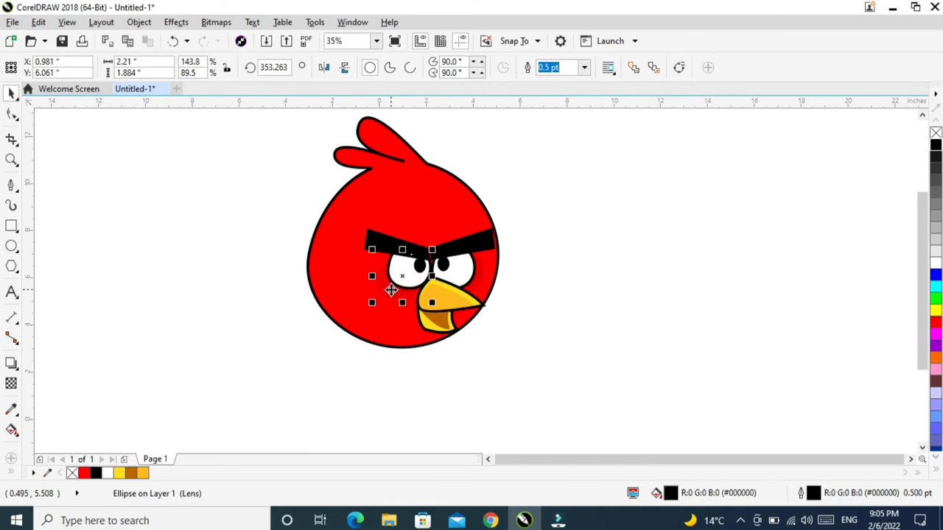
drag(401, 277, 359, 280)
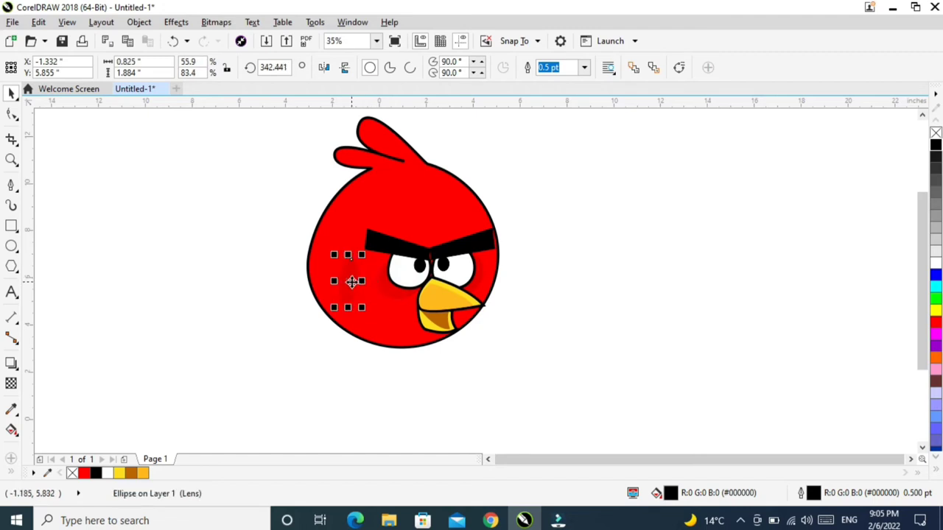
click(347, 280)
drag(333, 315, 352, 291)
click(348, 280)
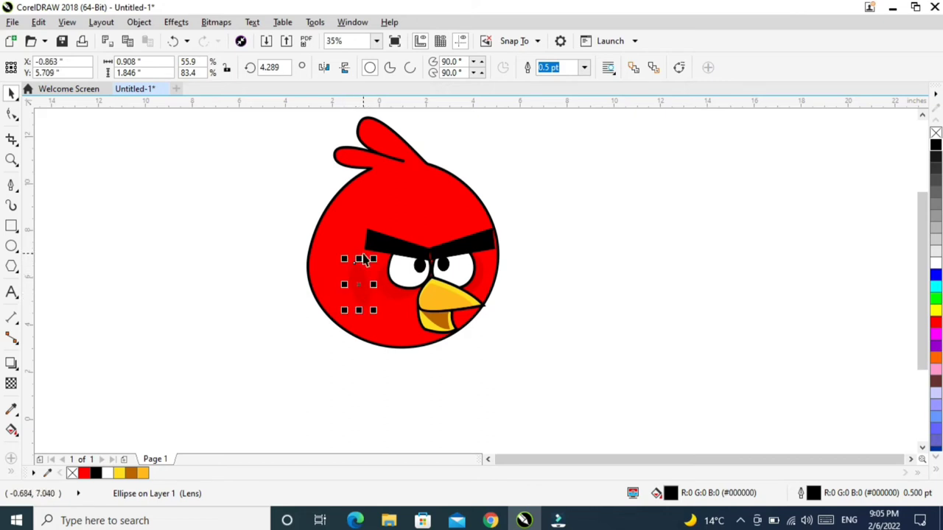
drag(358, 257, 358, 269)
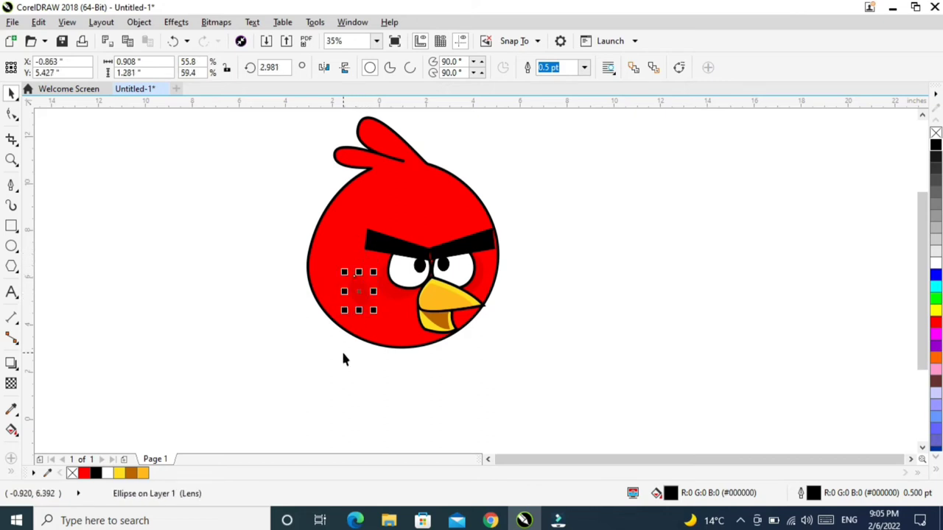
click(342, 351)
Copy the cheek spot further back on the cheek, near the body's left edge
click(365, 297)
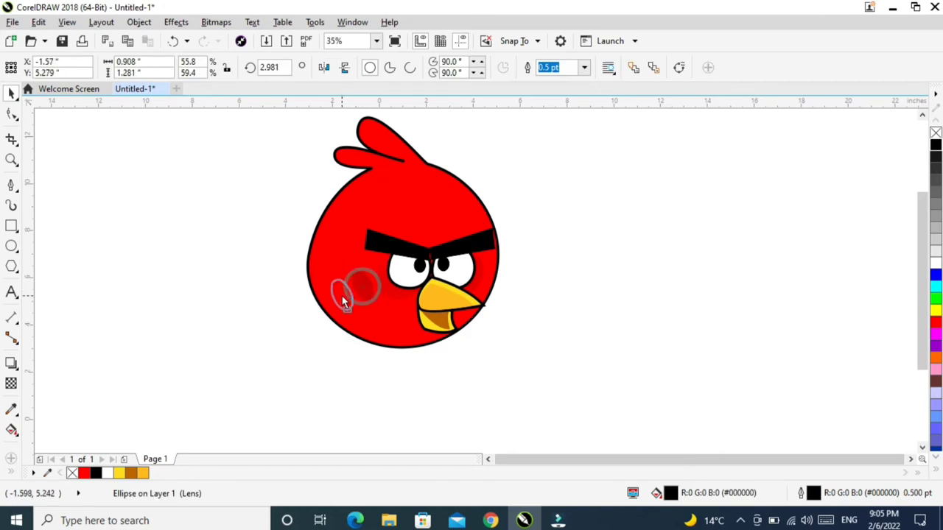
mouse_move(343, 303)
mouse_down()
mouse_move(350, 308)
mouse_move(336, 287)
mouse_up()
click(328, 353)
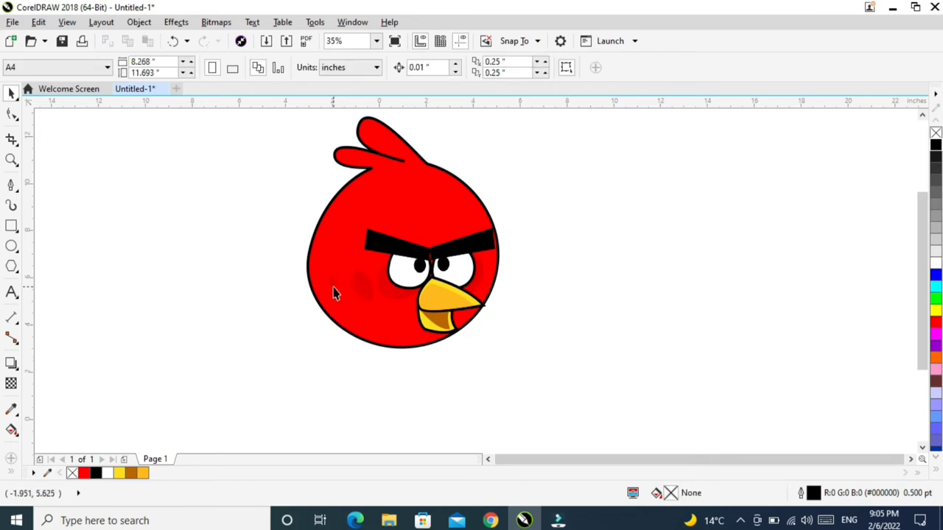
click(335, 293)
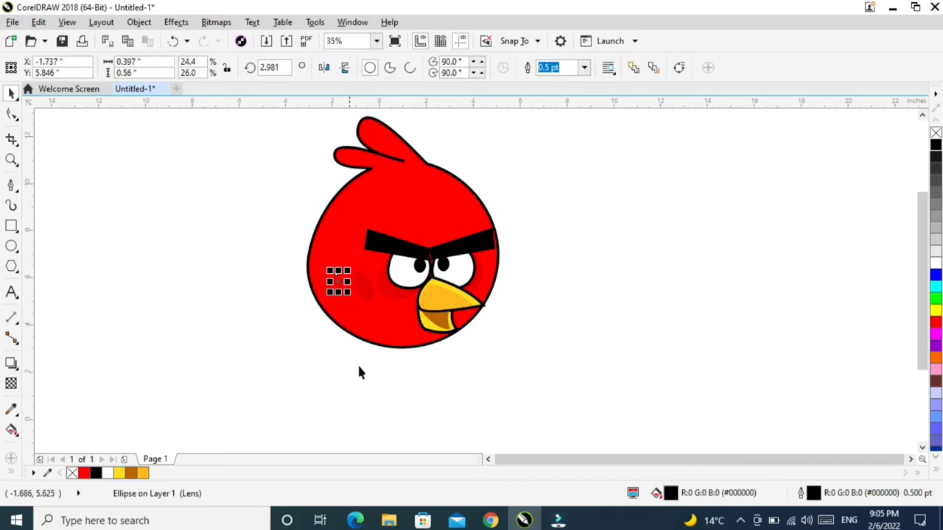
click(610, 299)
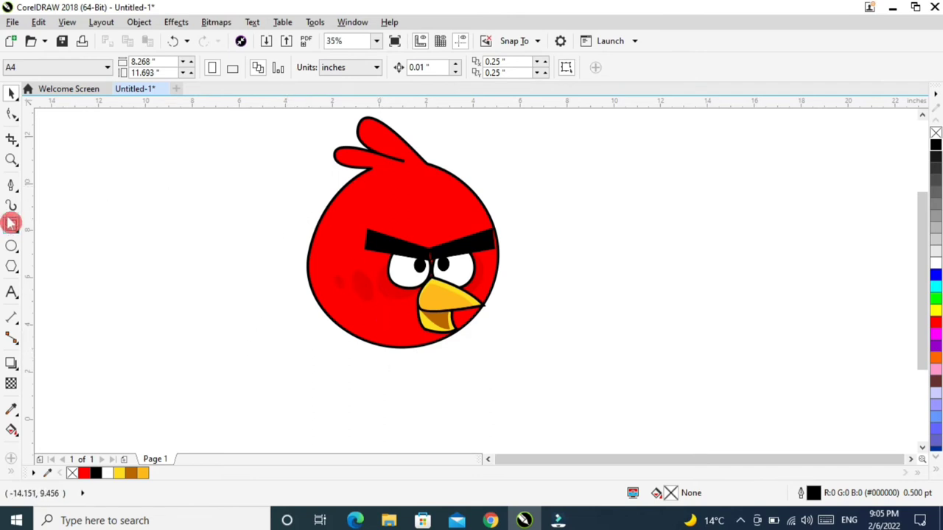
Draw a closed Pen curve about 13.4 by 7.37 inches, curving through the body from its left edge to beside the beak and looping below
click(11, 188)
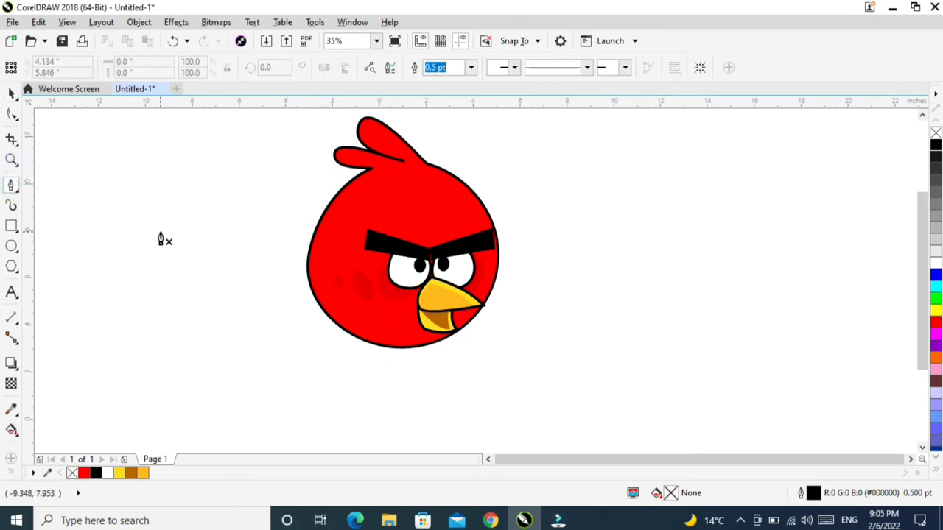
click(316, 234)
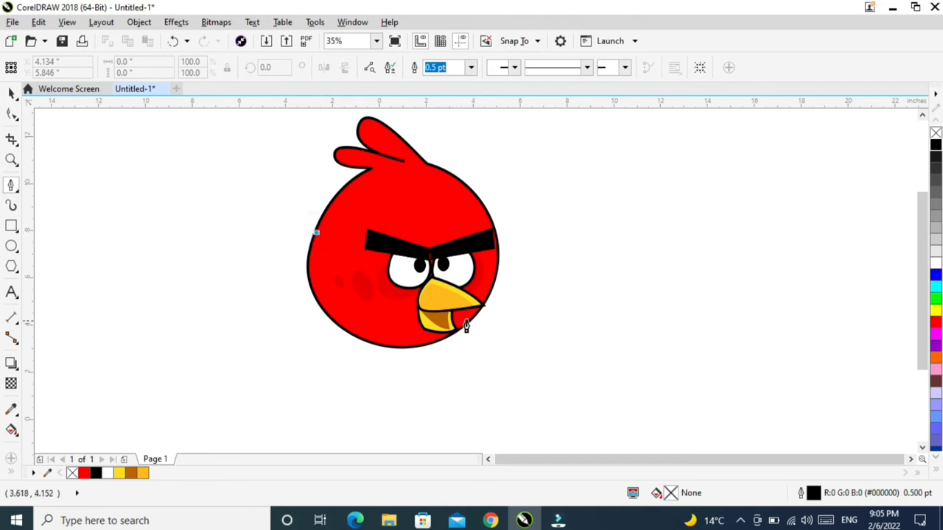
drag(469, 318, 631, 257)
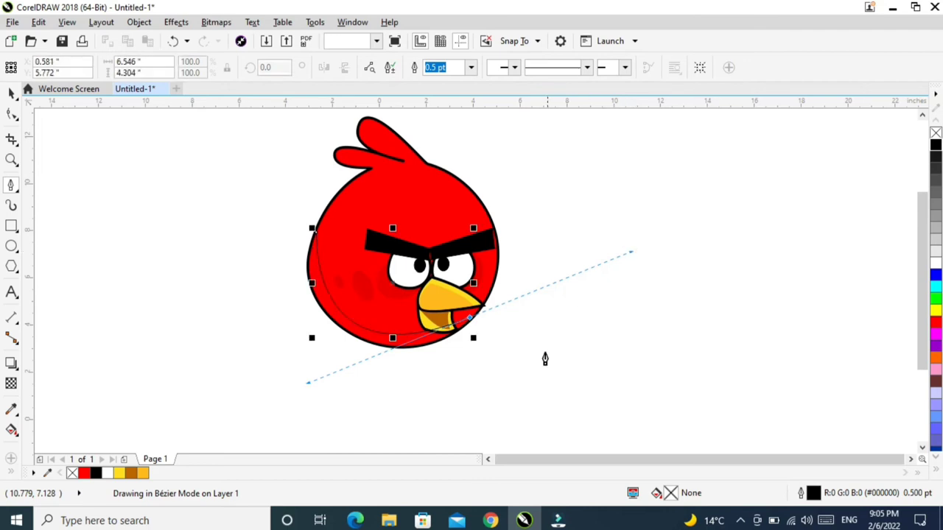
click(521, 372)
click(256, 369)
click(244, 198)
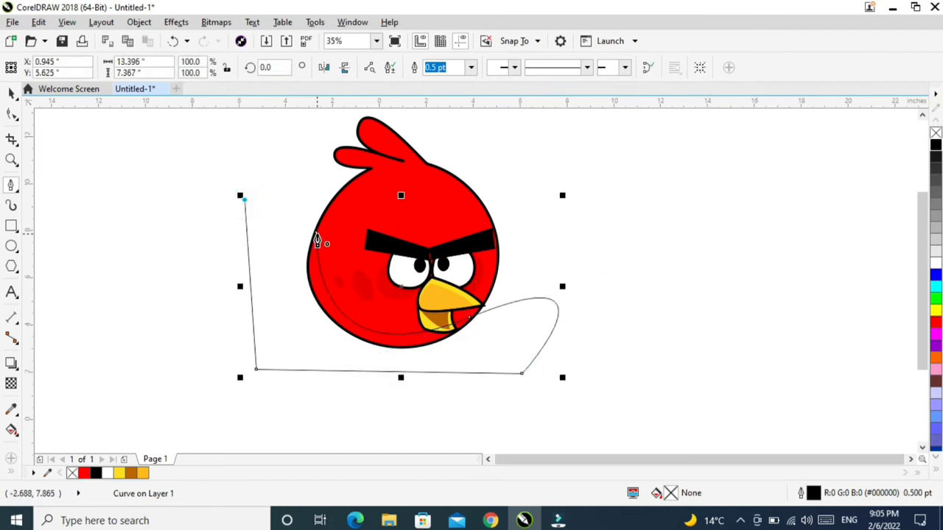
click(315, 236)
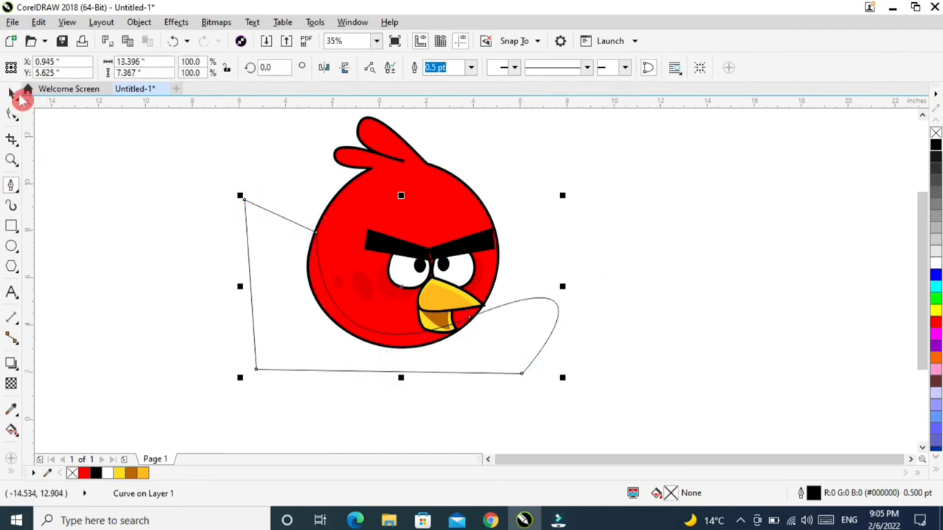
Intersect the closed curve with the red body to make a crescent along its lower edge, and delete the leftover curve
click(12, 94)
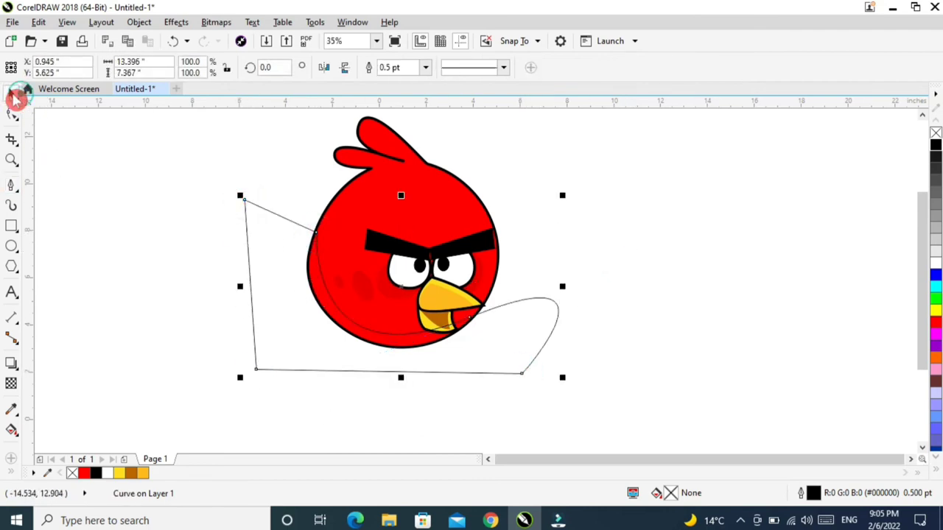
shift+click(366, 205)
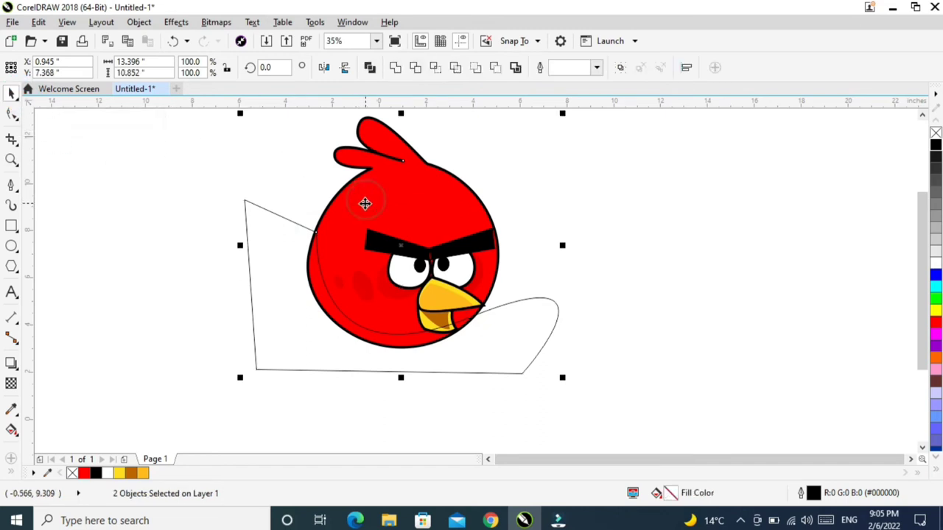
click(440, 69)
click(687, 225)
drag(255, 344, 10, 264)
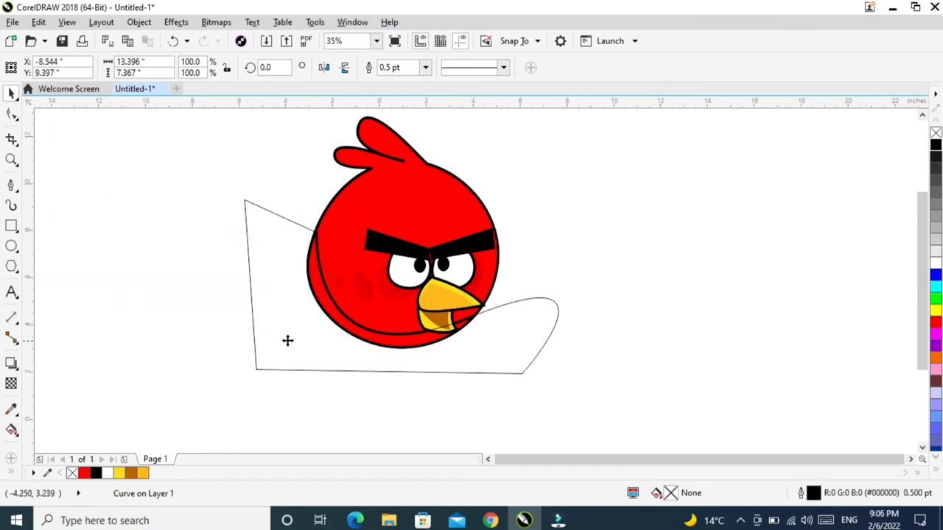
drag(286, 339, 128, 379)
key(Delete)
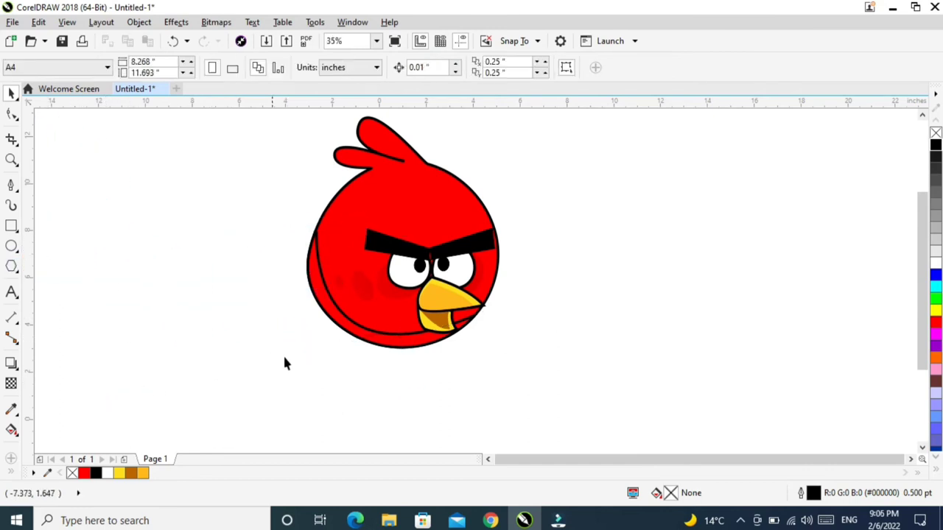
Remove the outline of the crescent along the body's lower edge and fill it with black
click(343, 325)
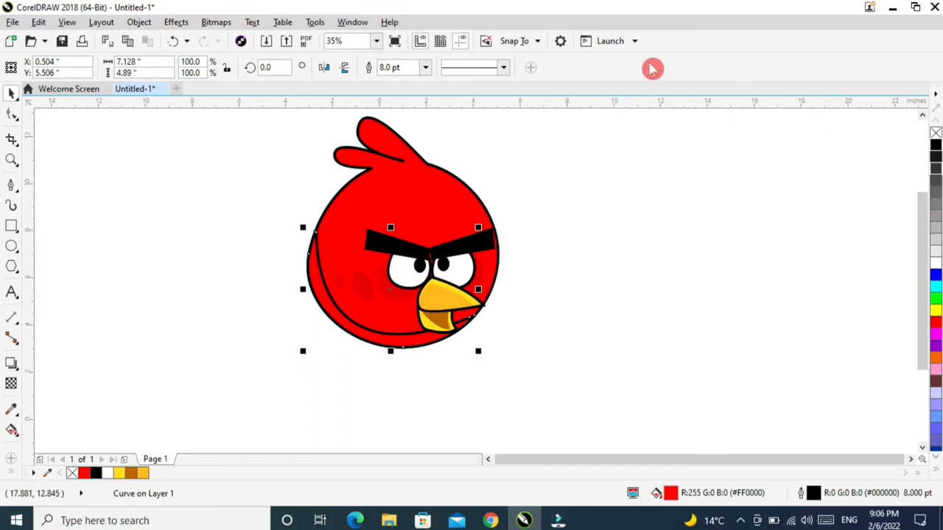
click(431, 65)
click(389, 82)
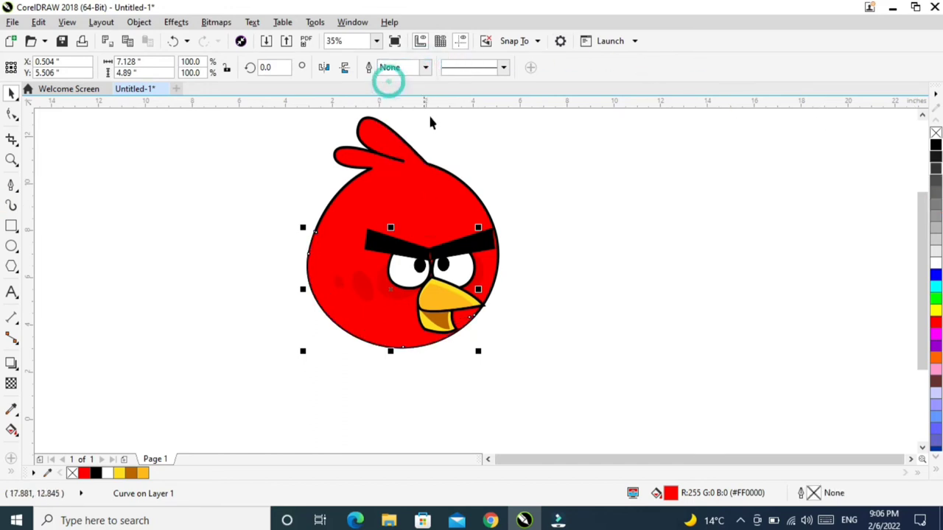
click(935, 146)
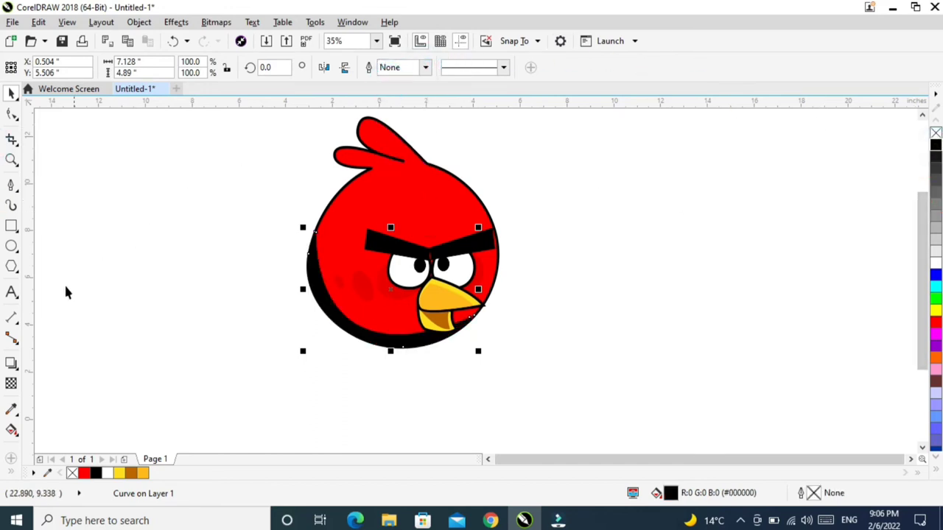
Apply a gradient transparency angled about -164.1° to the black crescent and set its start node to 83%
click(11, 387)
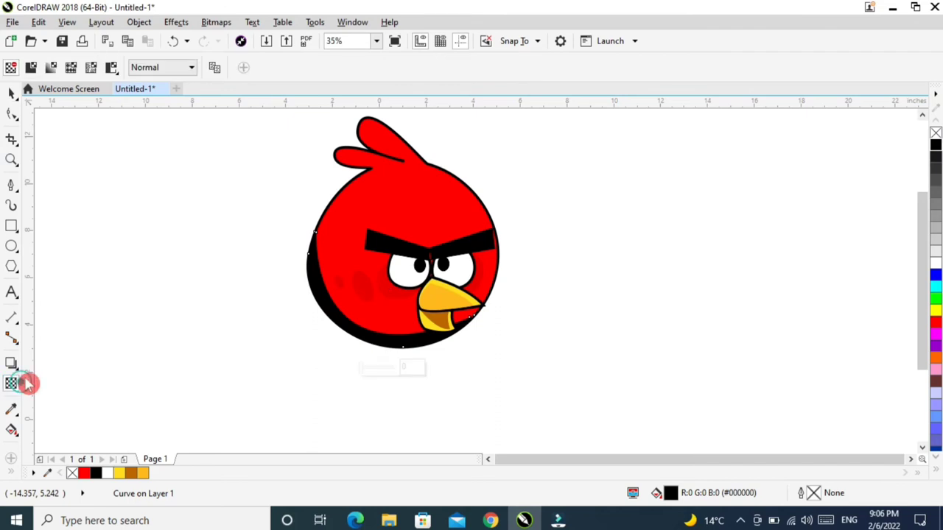
click(329, 311)
drag(330, 310, 587, 233)
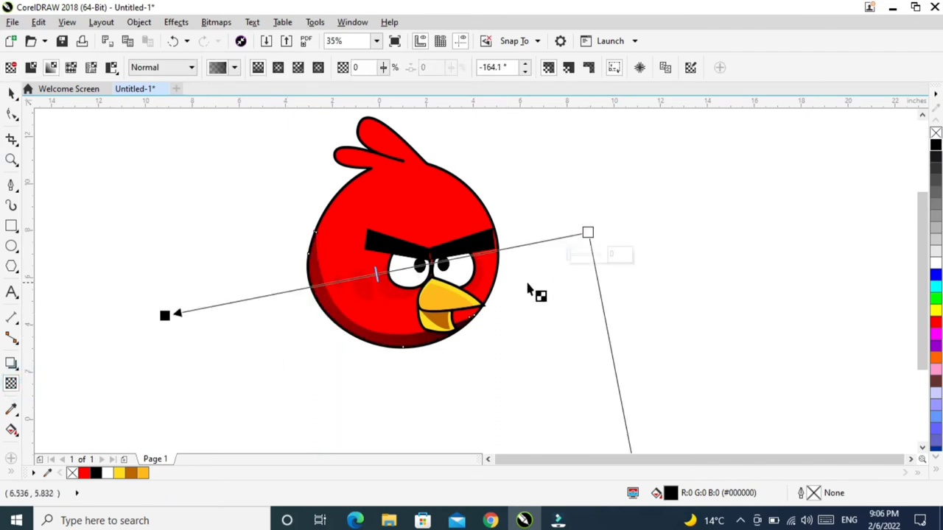
click(384, 67)
drag(383, 83, 425, 92)
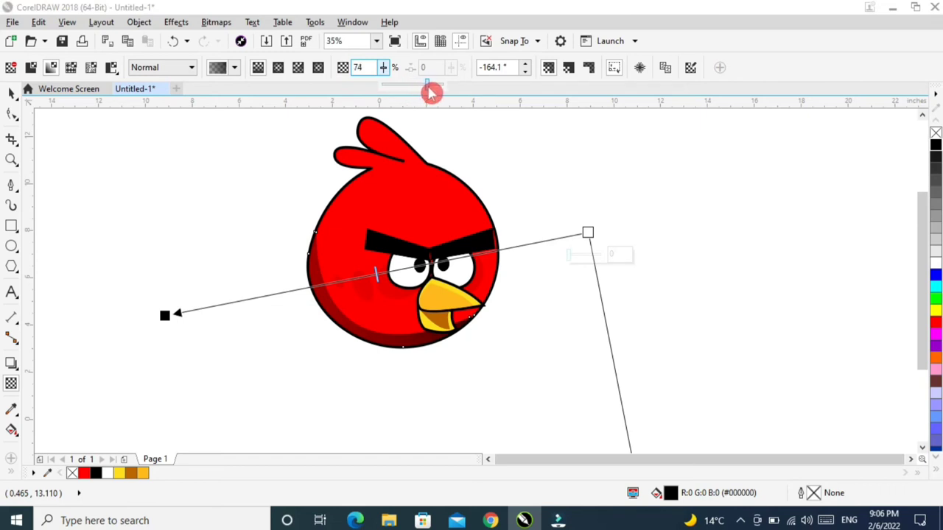
drag(437, 93, 436, 91)
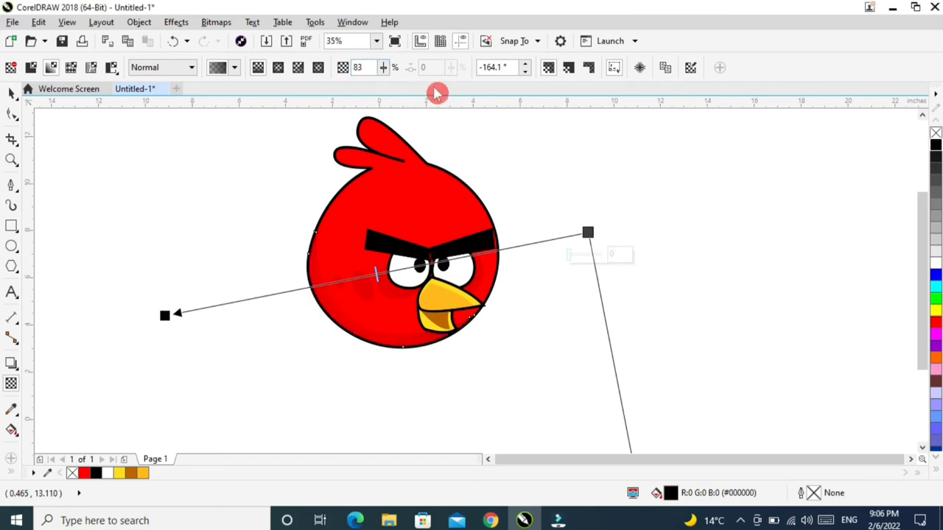
click(10, 94)
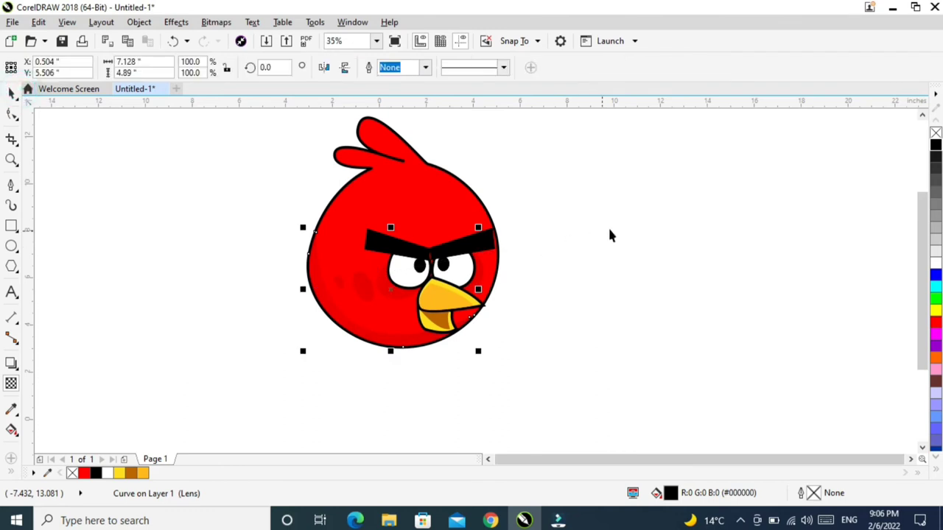
click(611, 219)
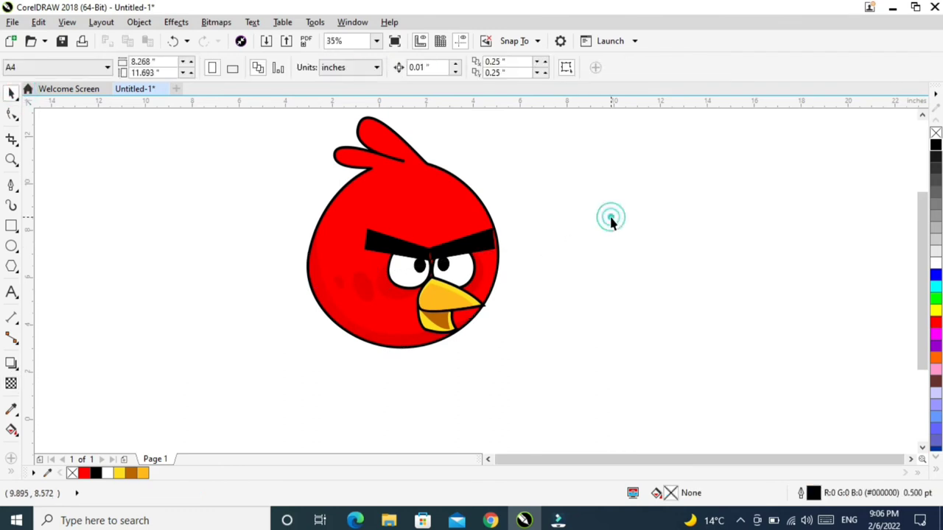
Create a belly patch by intersecting the body with an ellipse about 4.95 by 3.8 inches over its lower edge, discarding the ellipse
click(11, 247)
drag(342, 298, 463, 392)
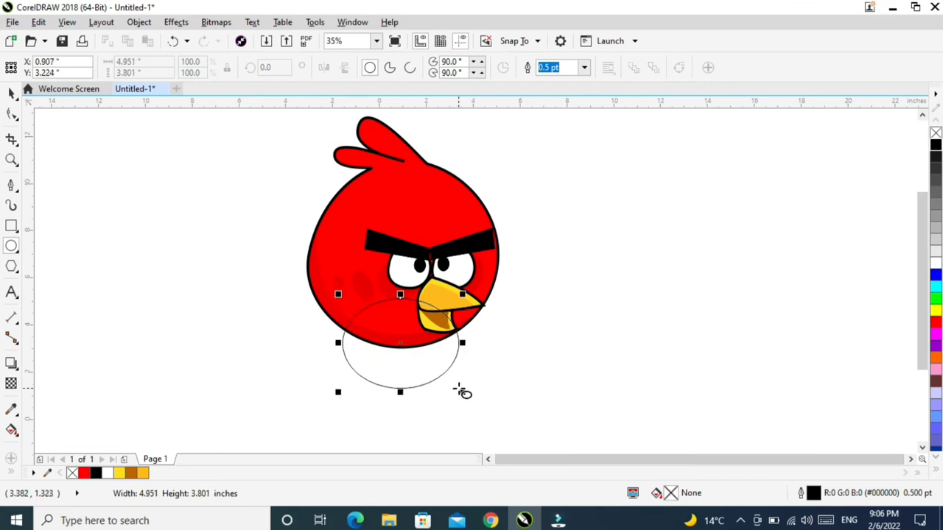
click(12, 94)
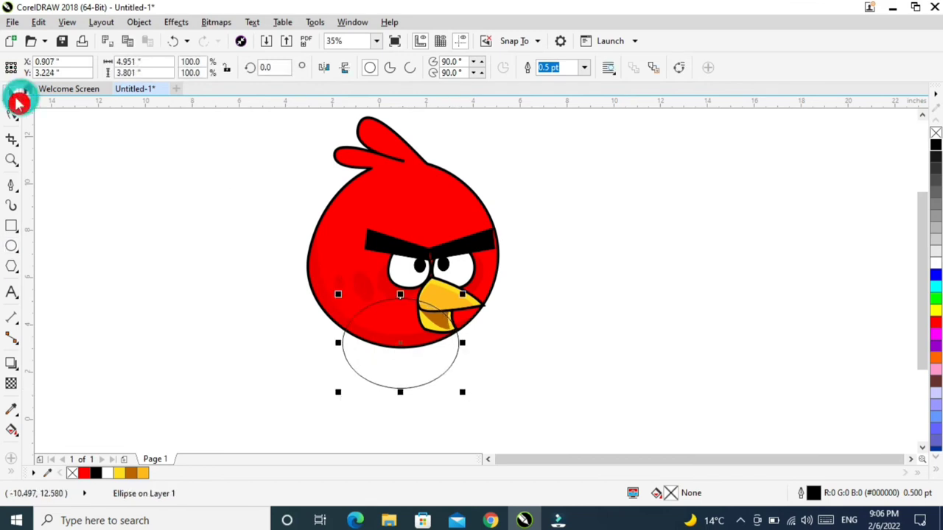
shift+click(409, 192)
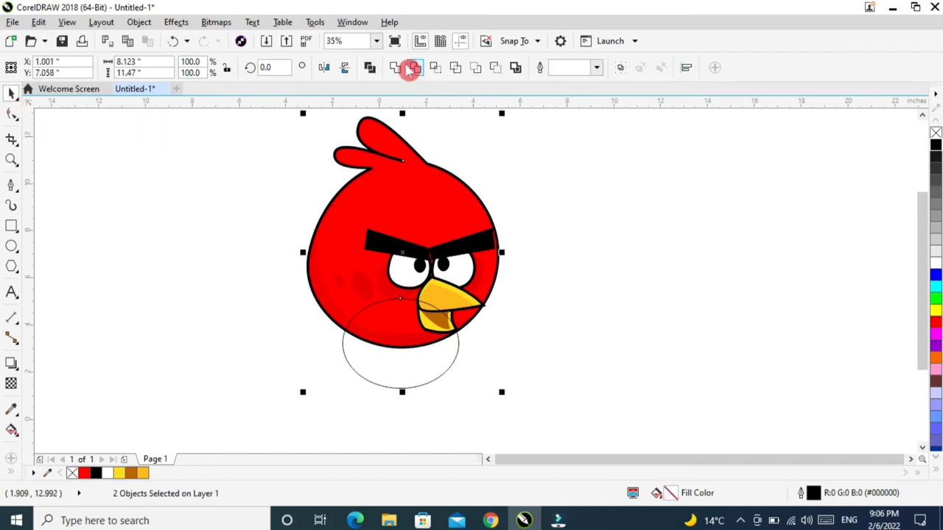
click(434, 67)
drag(414, 387, 648, 339)
key(Delete)
Remove the belly patch's outline and fill it with white
click(394, 335)
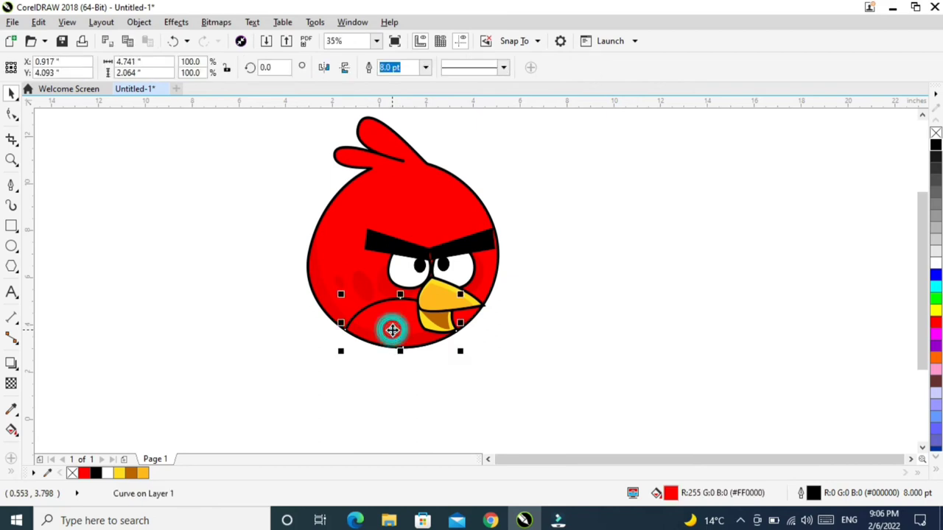
click(426, 68)
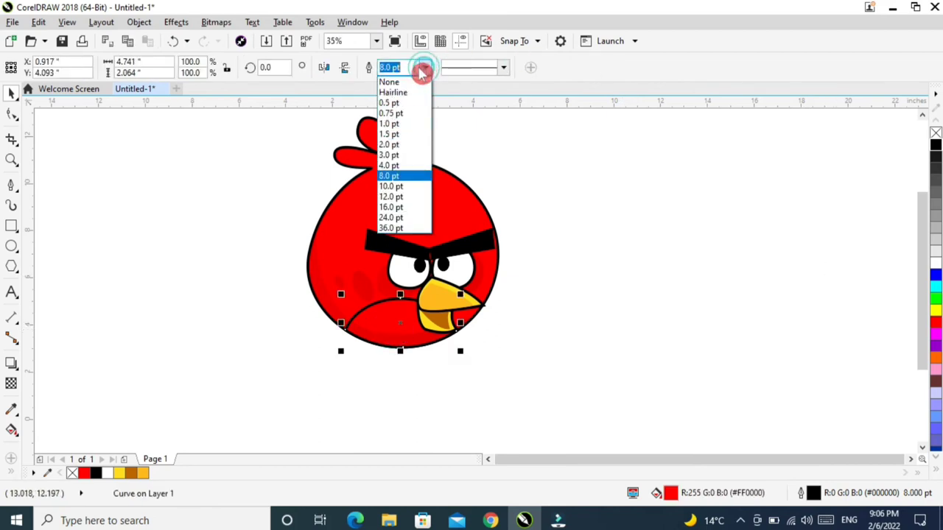
click(400, 84)
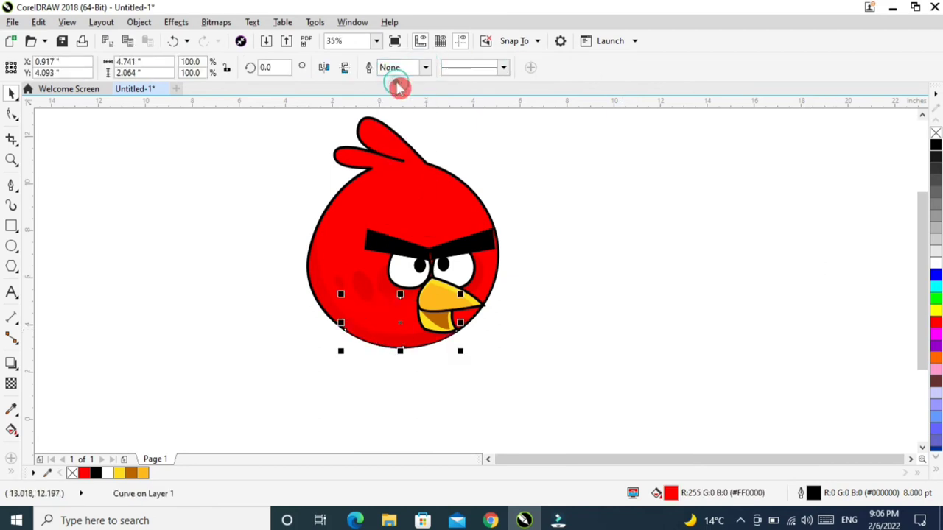
click(935, 262)
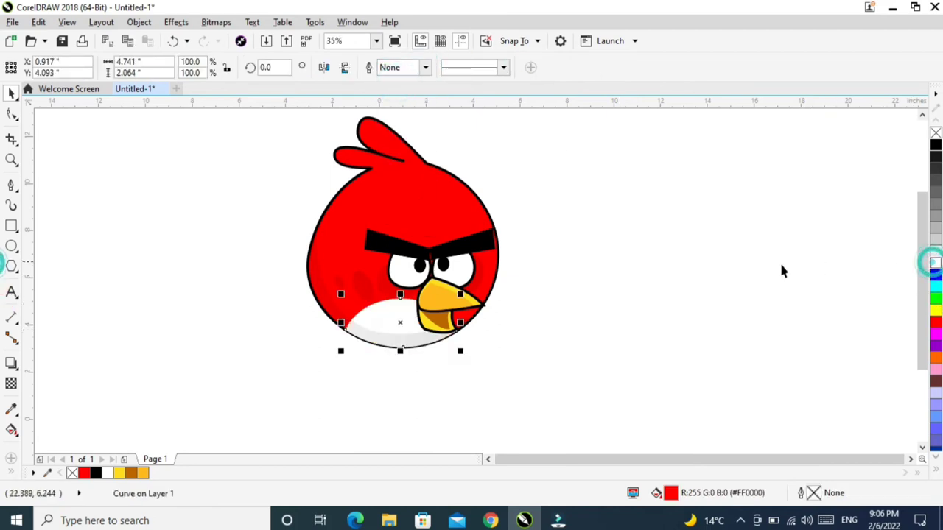
click(646, 297)
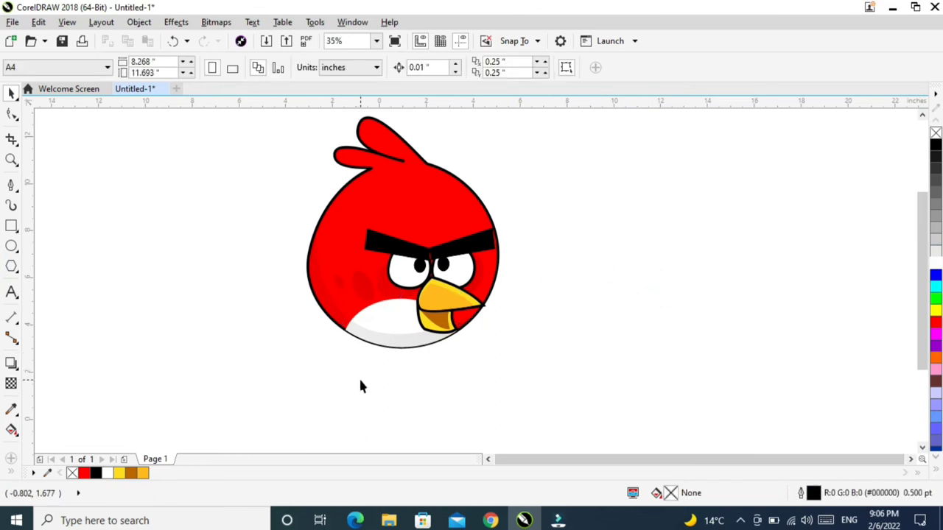
Try reducing the body's height to about 8.93 inches from its top edge, and undo the change
key(Tab)
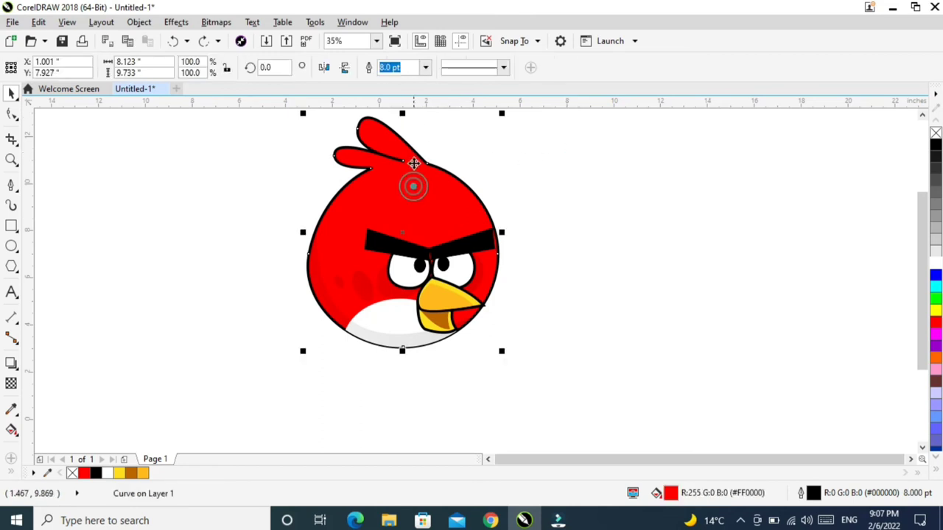
drag(402, 113, 408, 136)
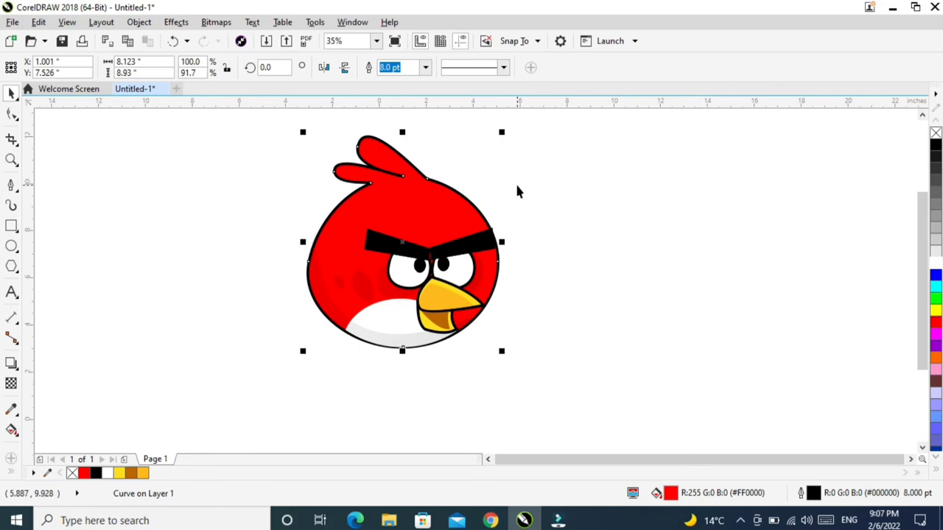
click(598, 185)
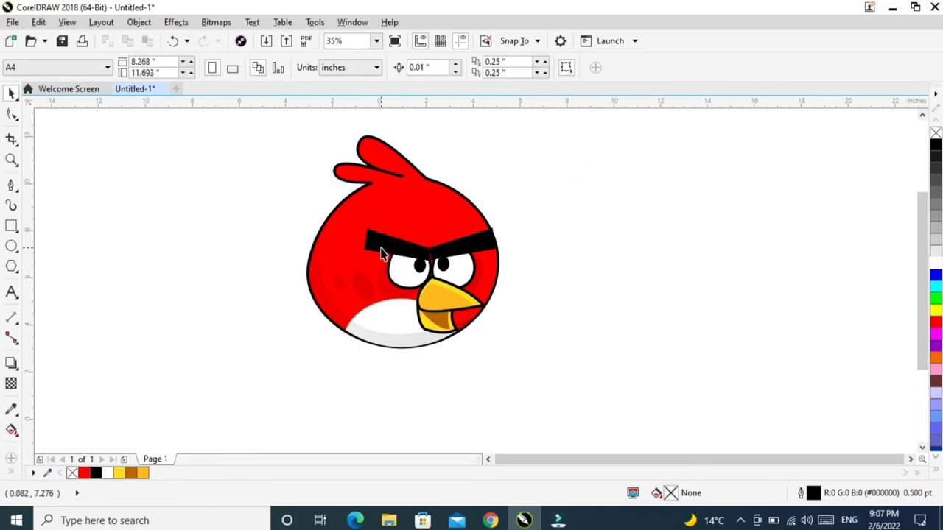
key(ctrl+z)
Reduce the body's height to about 9.08 inches from its top edge and change its fill to black
click(426, 228)
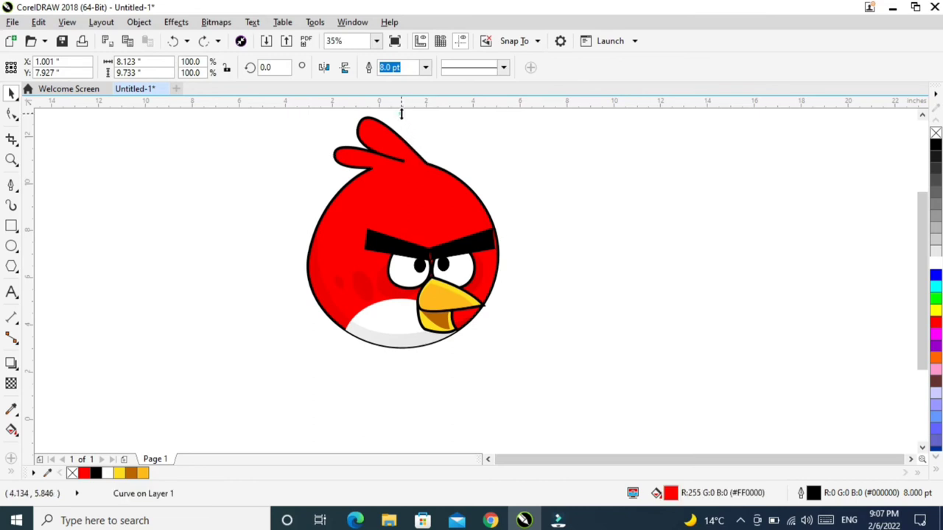
drag(402, 112, 422, 129)
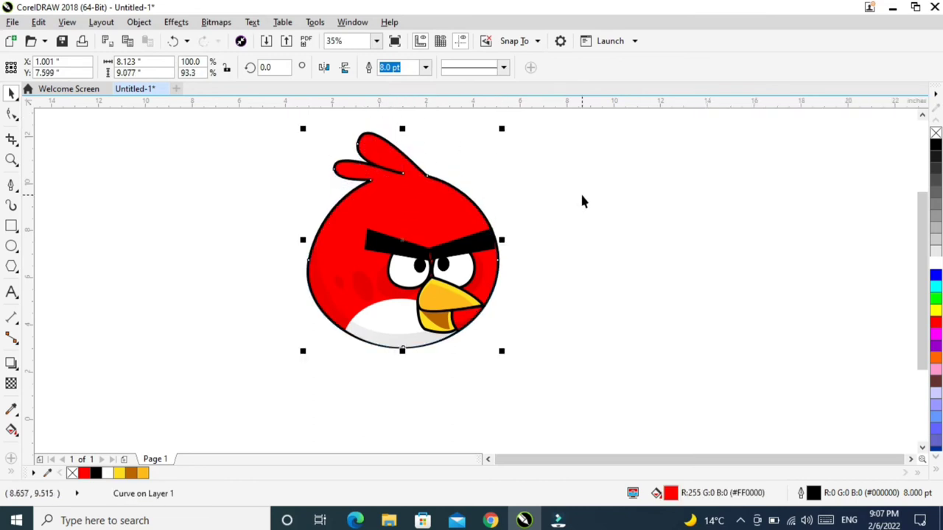
click(610, 197)
click(420, 191)
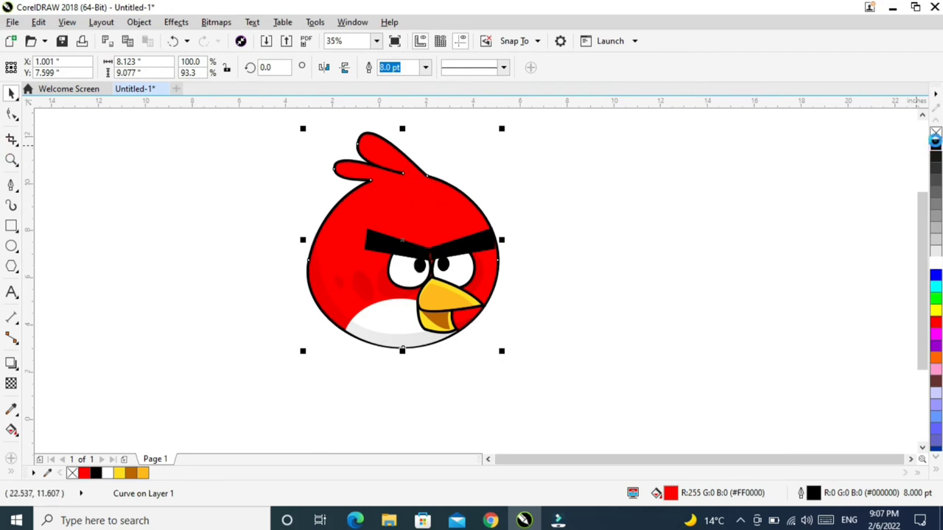
click(936, 143)
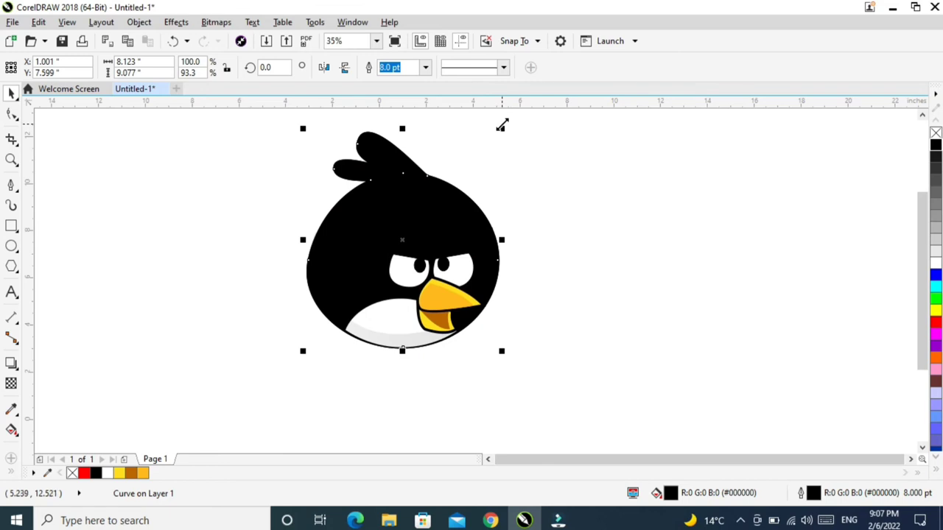
Shrink the black body copy to about 7.77 by 8.68 inches and apply a linear transparency across it with the outer right end at 84%
drag(501, 125, 493, 137)
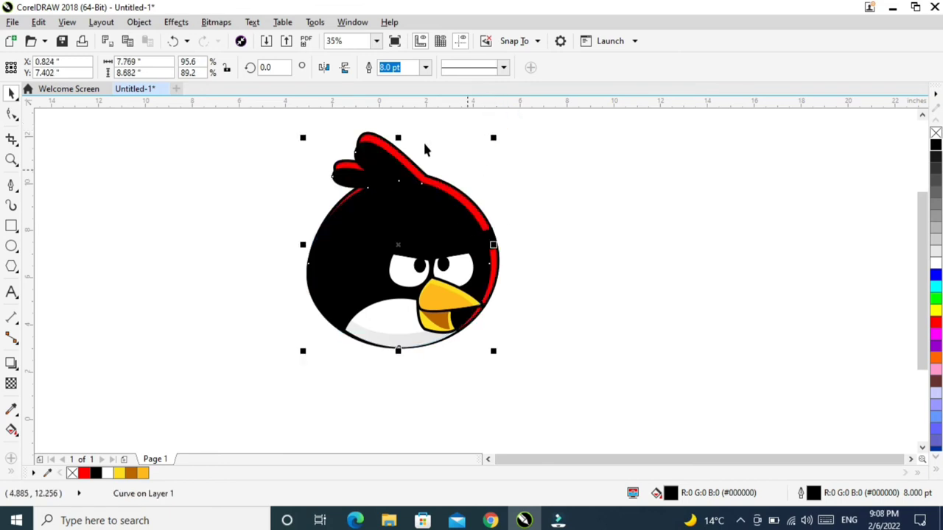
click(11, 383)
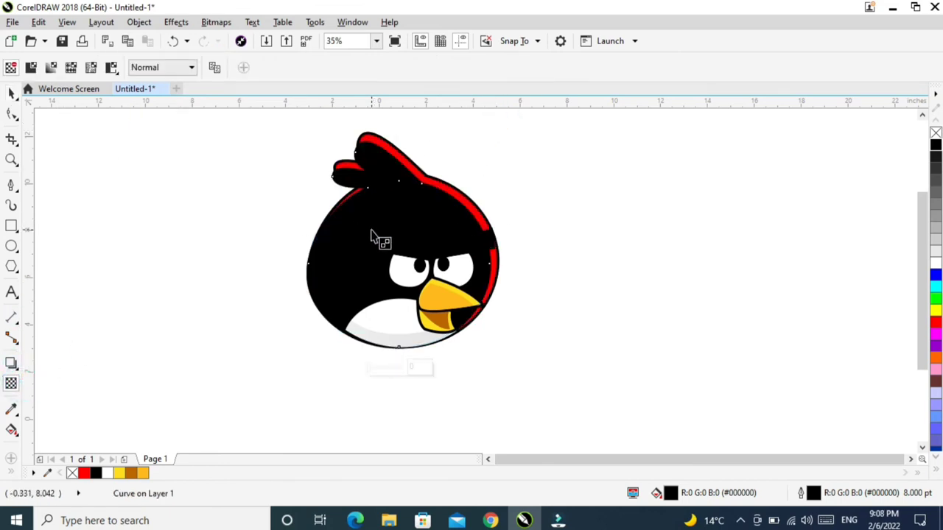
drag(371, 230, 667, 169)
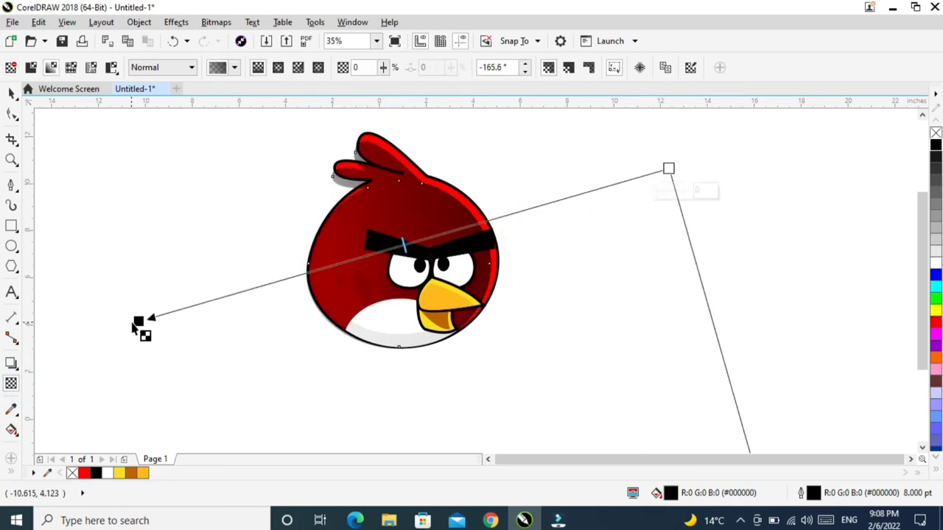
drag(138, 321, 131, 320)
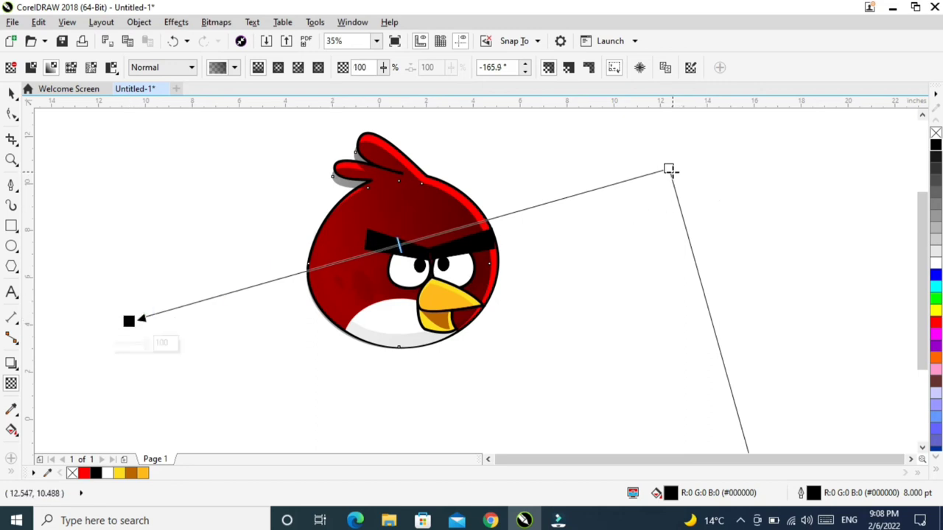
drag(670, 169, 768, 139)
click(383, 67)
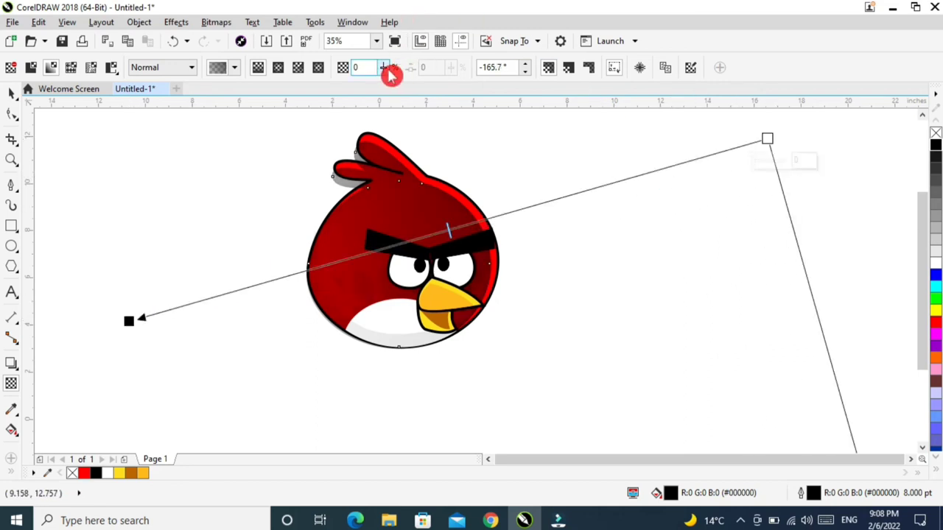
drag(393, 91, 444, 106)
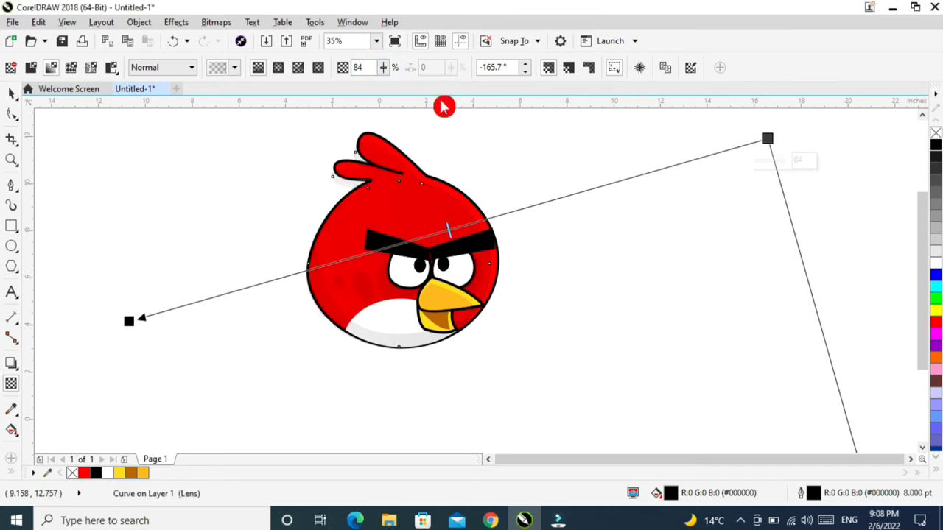
click(11, 94)
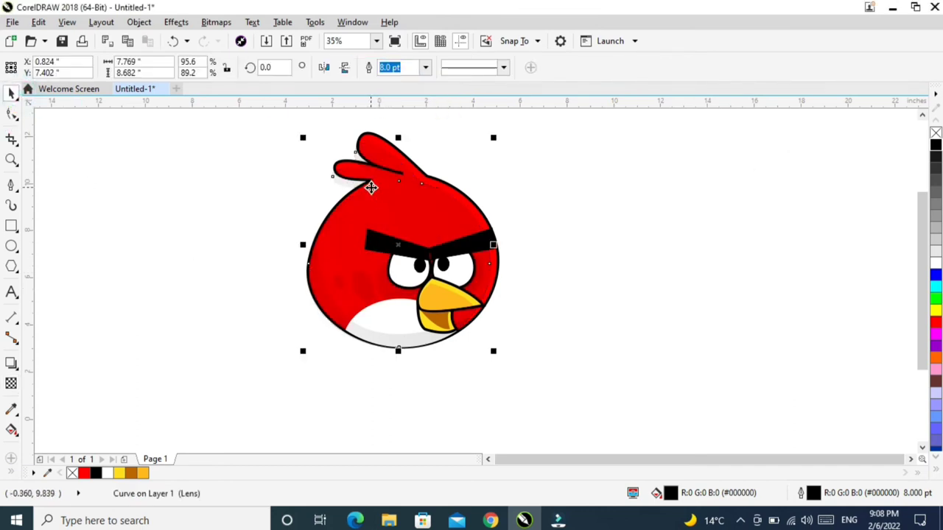
Reshape the transparent body copy's nodes so its head feathers and upper edge fit inside the red body's outline
drag(274, 124, 522, 295)
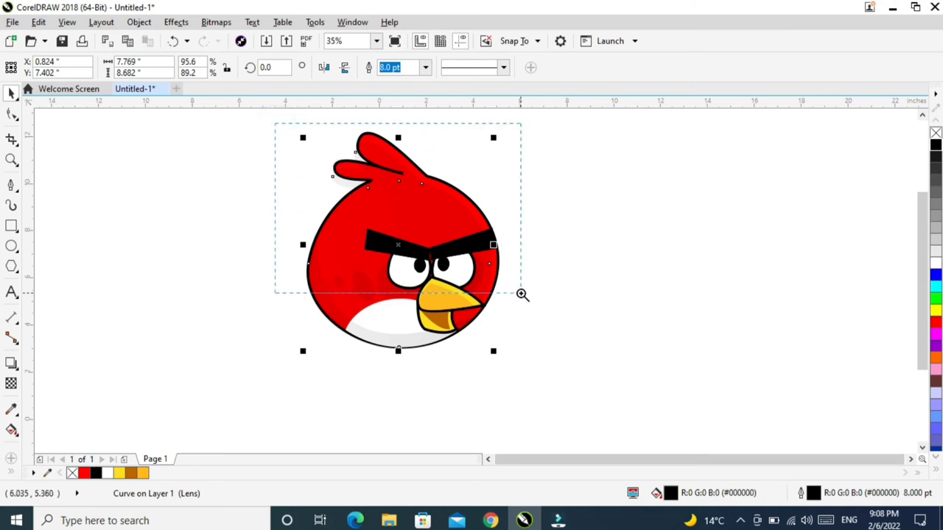
click(12, 114)
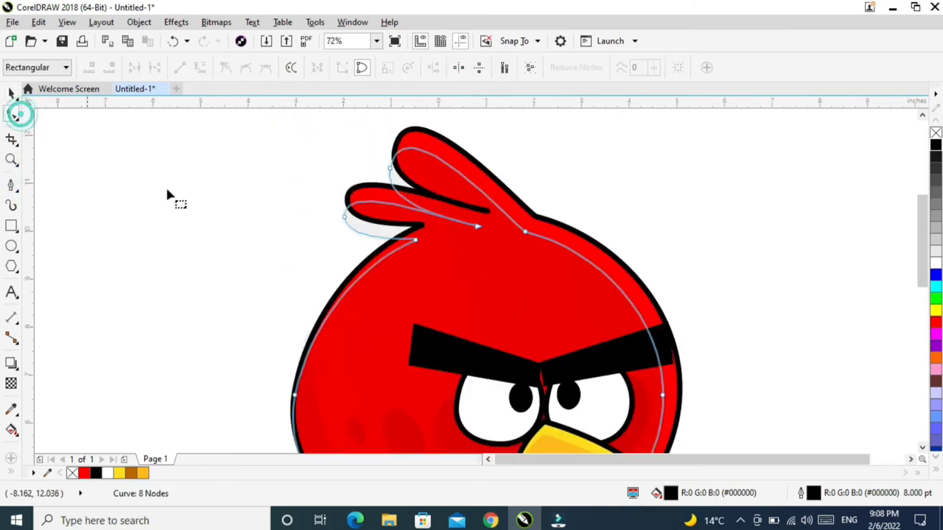
drag(346, 222, 483, 210)
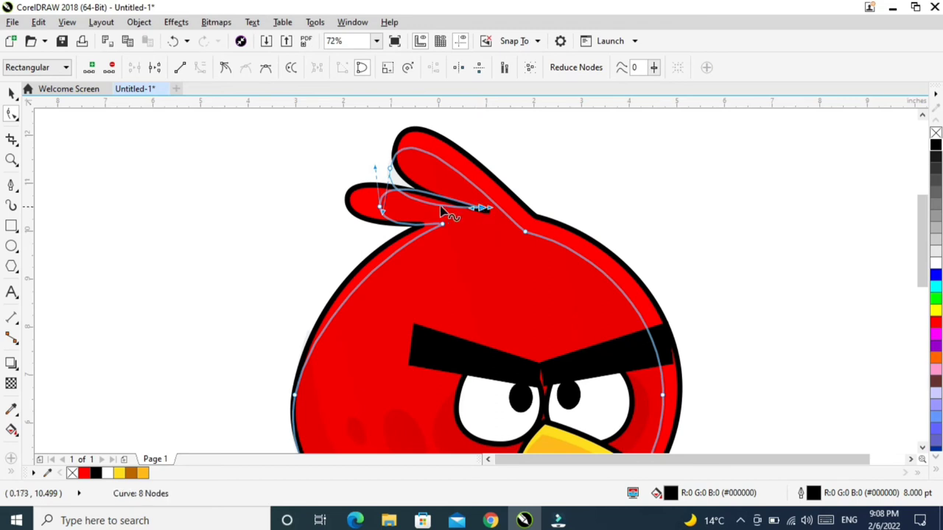
drag(401, 179, 442, 200)
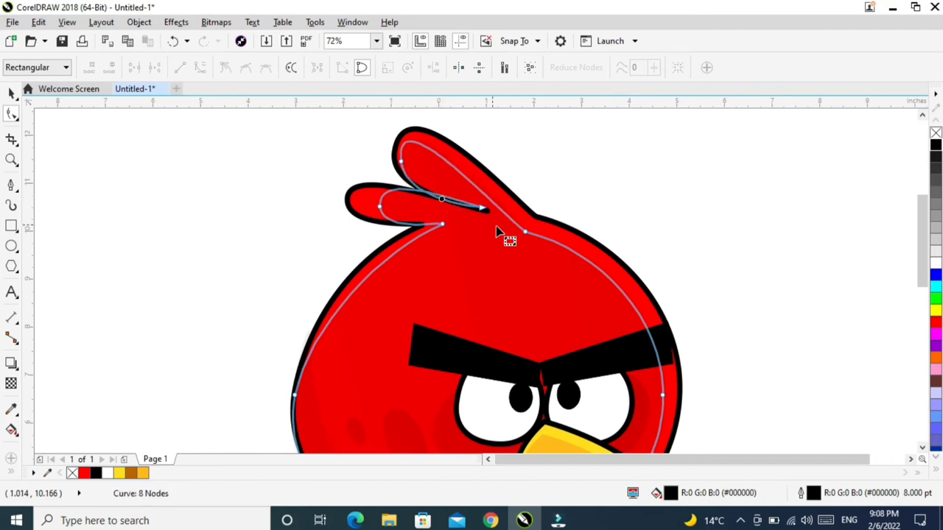
click(523, 233)
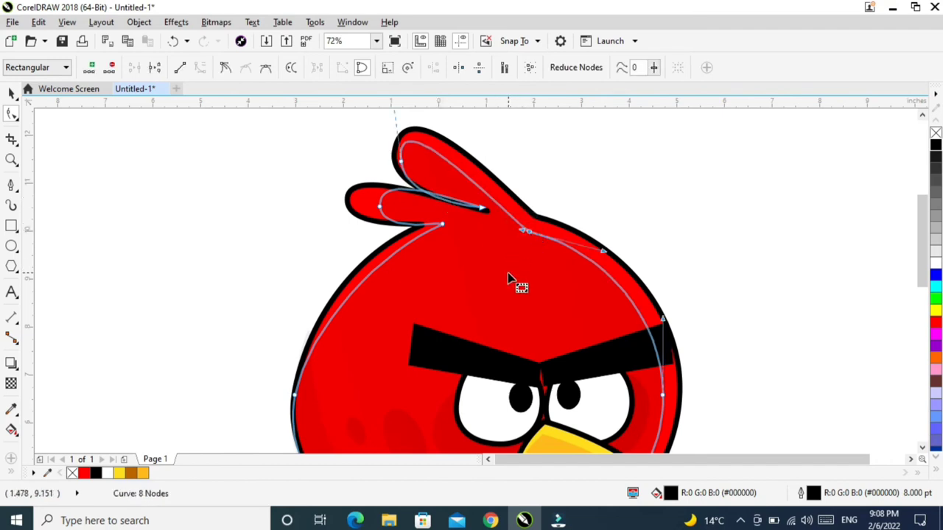
scroll(508, 273, down, 3)
click(626, 206)
click(18, 94)
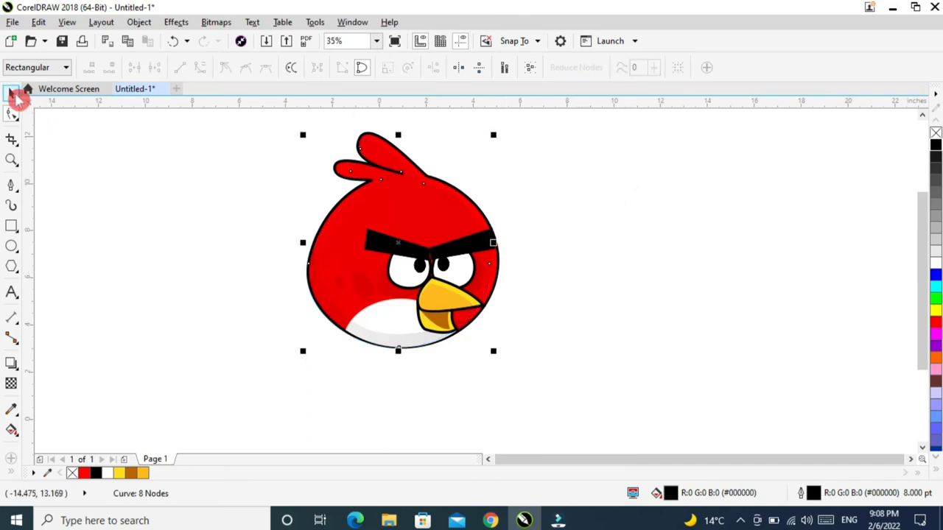
click(602, 249)
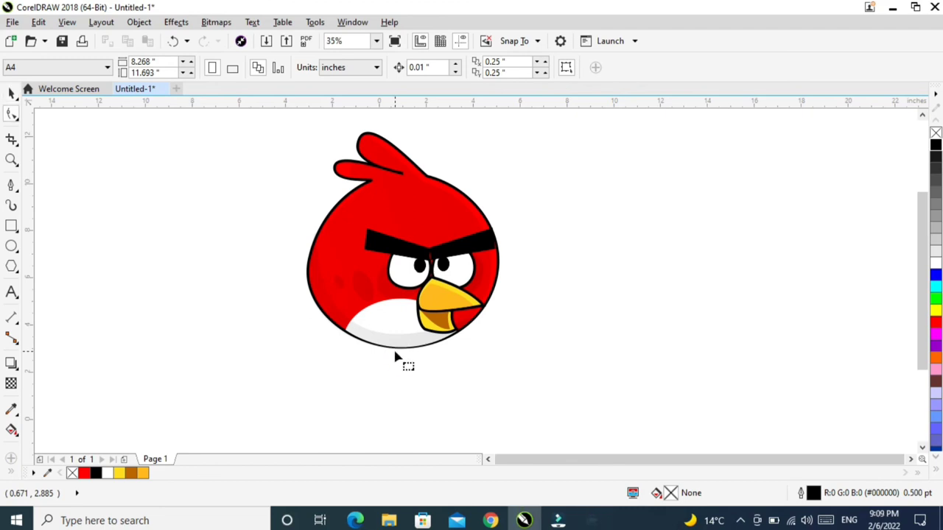
Draw a rectangle about 2.6 by 0.83 inches beside the bird and convert it to curves
click(12, 227)
drag(194, 208, 264, 234)
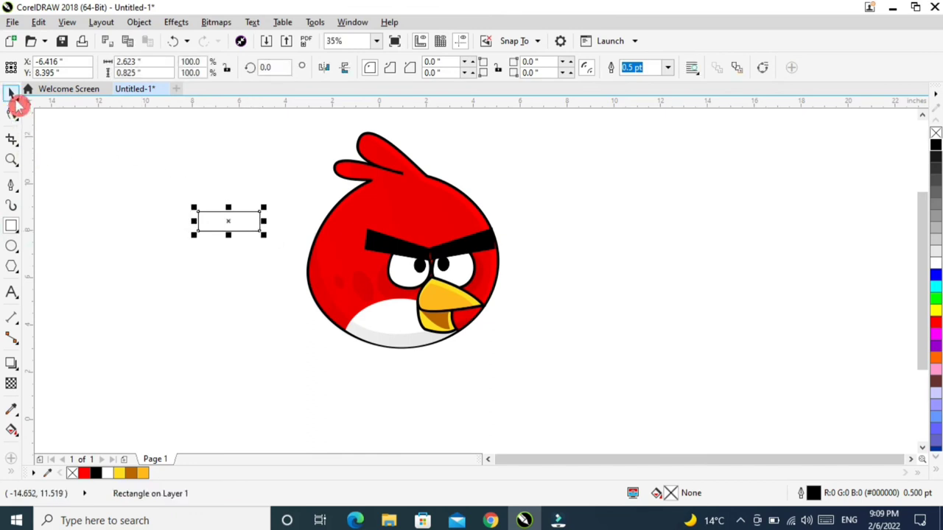
click(11, 114)
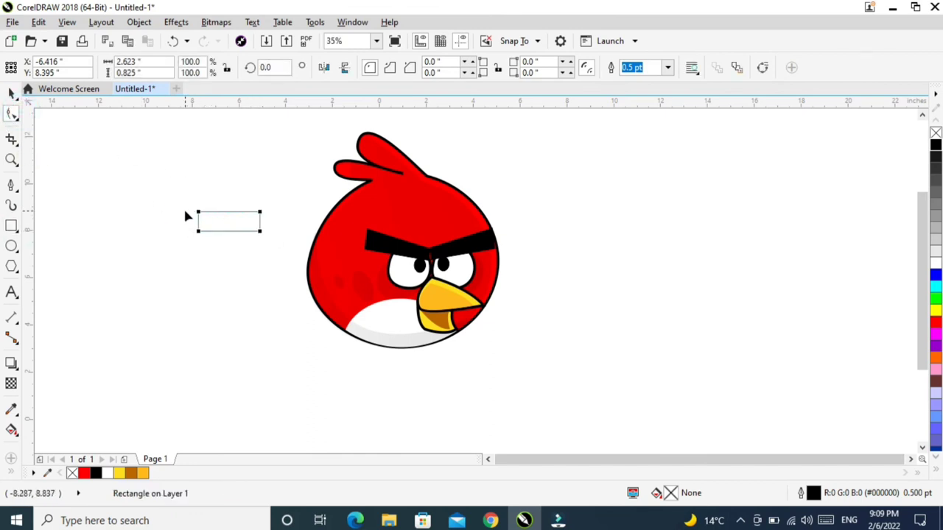
click(148, 28)
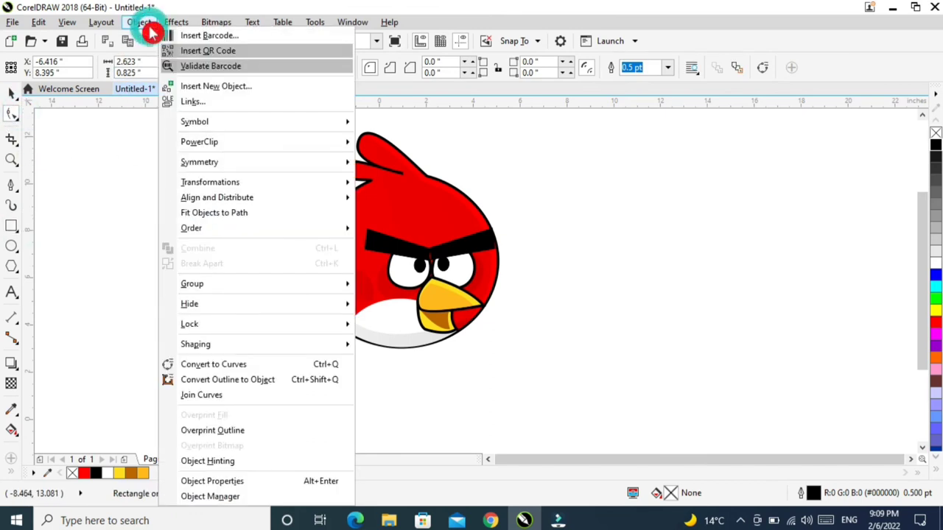
click(206, 364)
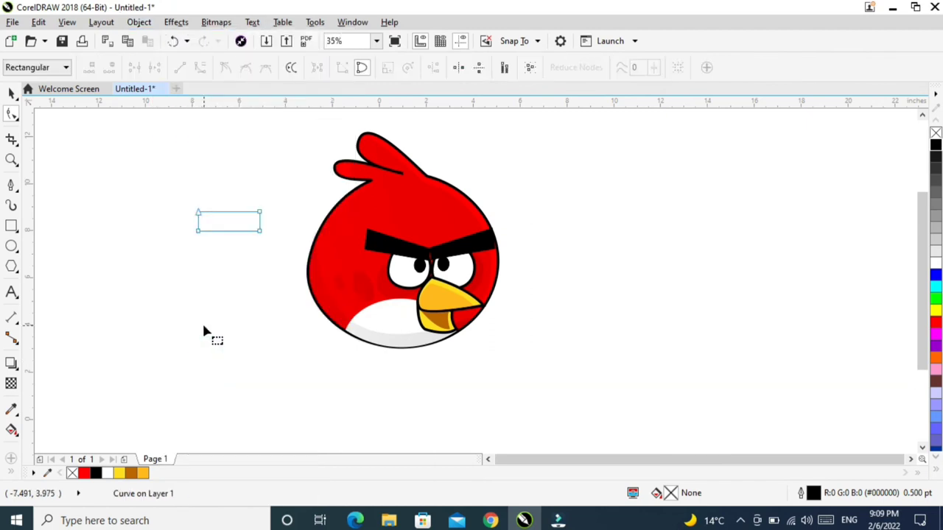
Taper the rectangle by moving its two left corner nodes closer together
key(F2)
drag(154, 196, 294, 272)
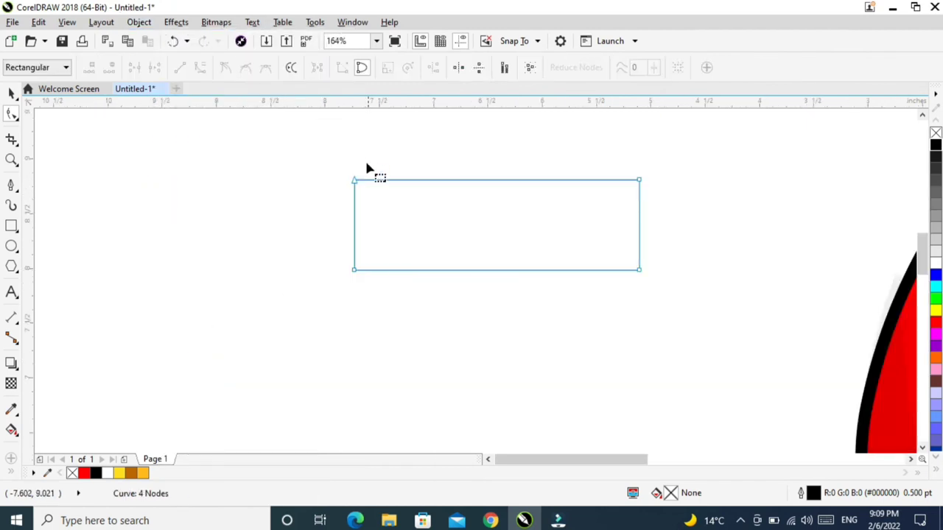
drag(357, 186, 358, 206)
drag(354, 269, 357, 249)
click(12, 92)
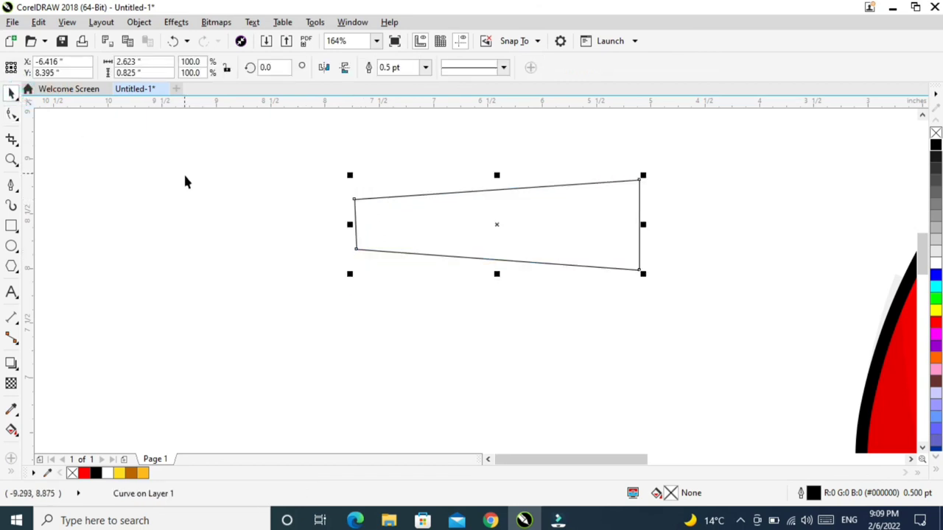
Fill the tapered shape with black and rotate it to about 171.7 degrees, with the wide end facing away from the bird
scroll(185, 182, down, 5)
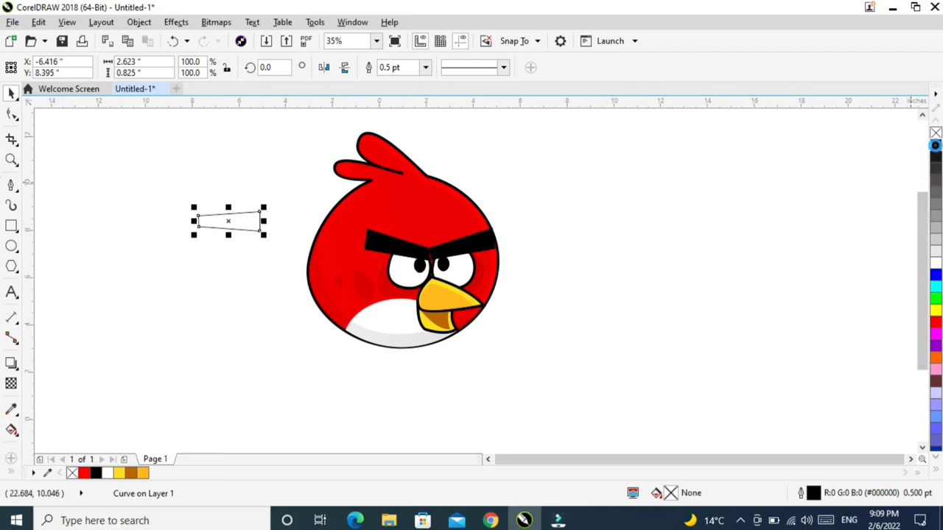
click(936, 144)
click(223, 224)
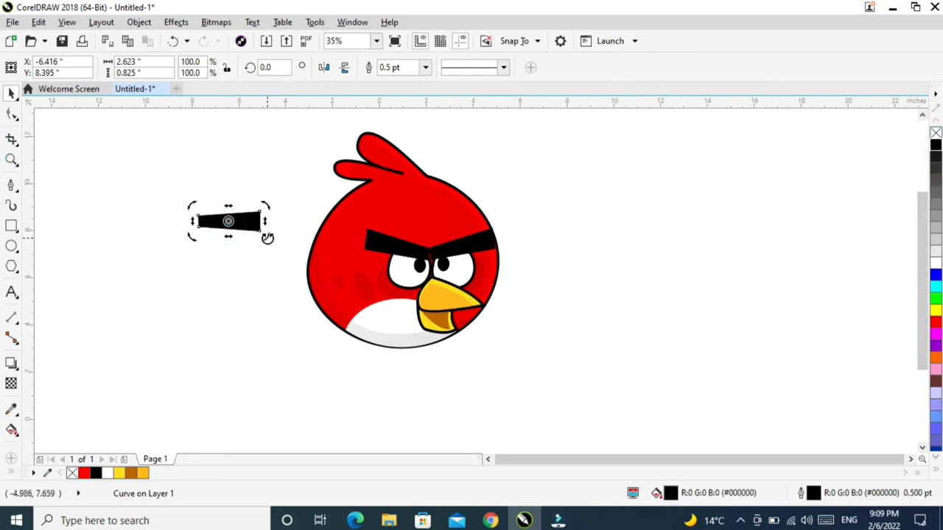
drag(265, 236, 147, 173)
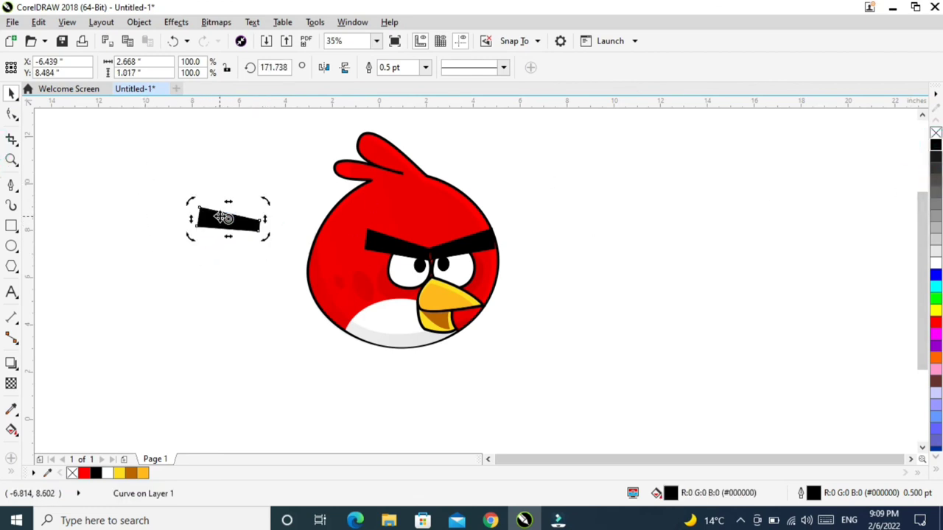
Position the tail feather at the body's left edge, rotated to about 173.8 degrees, and send it behind the body
drag(230, 221, 256, 292)
click(296, 272)
drag(256, 297, 260, 295)
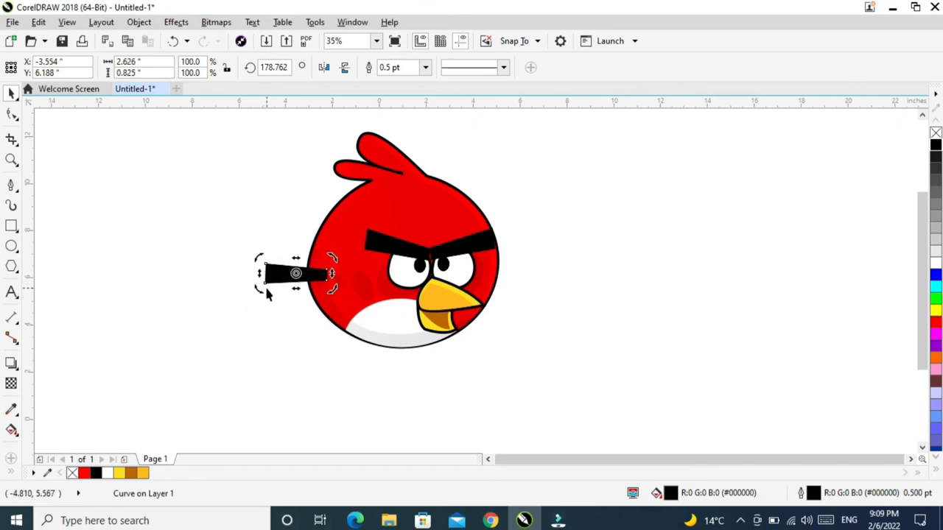
click(260, 290)
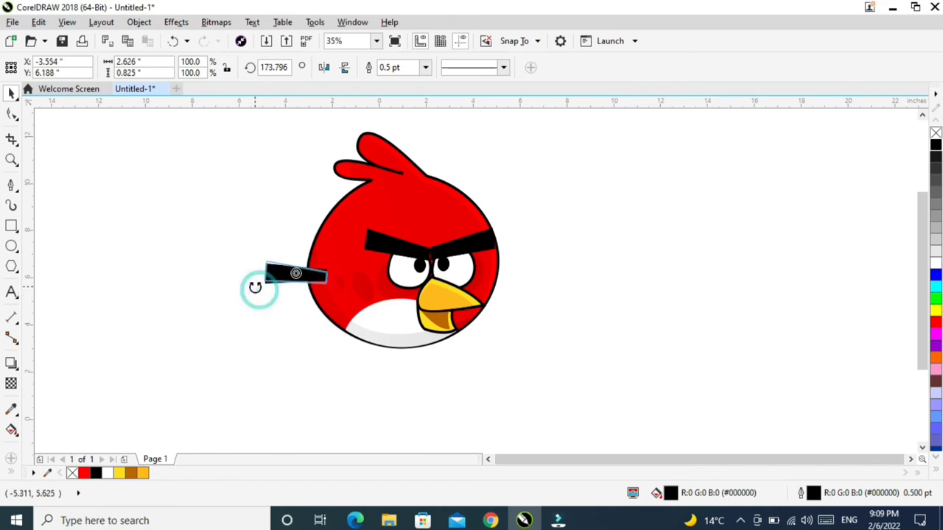
click(281, 339)
click(286, 290)
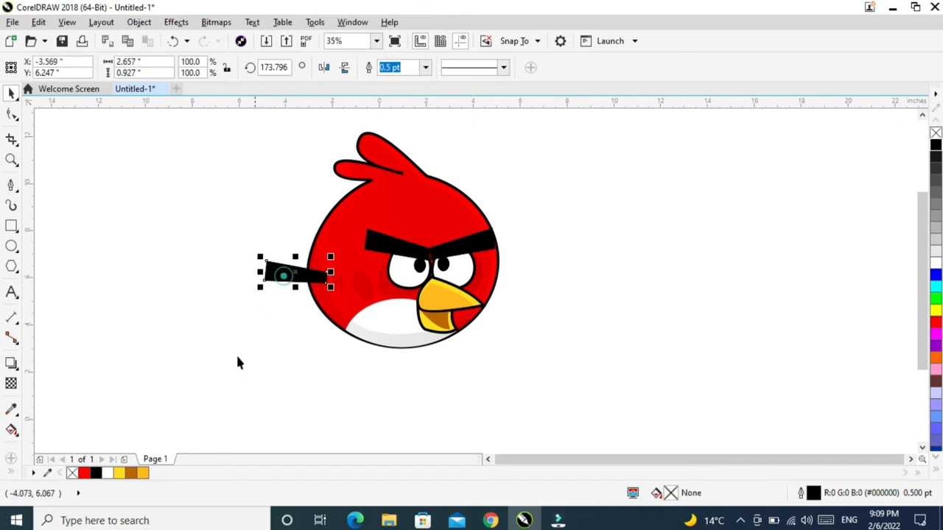
key(shift+Page_Down)
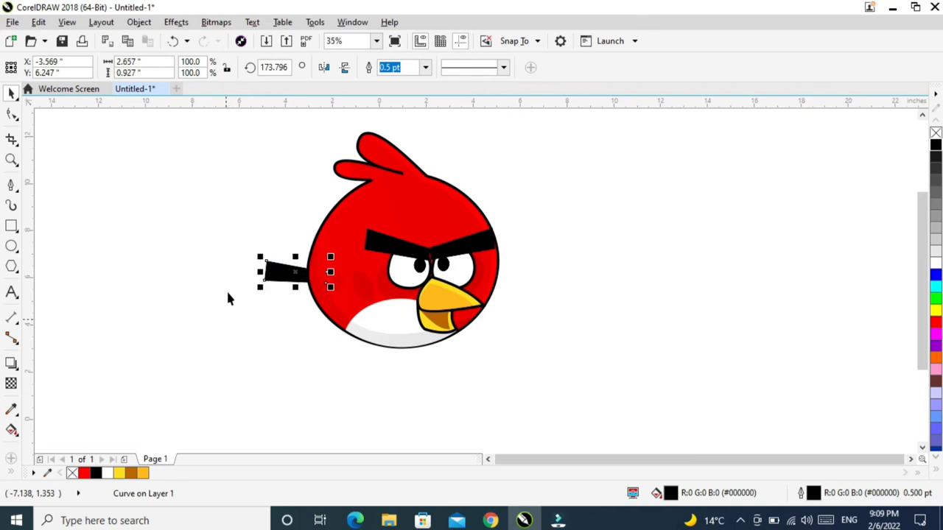
Place a copy of the tail feather to its upper left and move the copy's corner nodes to make it slimmer and more steeply slanted
click(285, 273)
drag(286, 274, 192, 237)
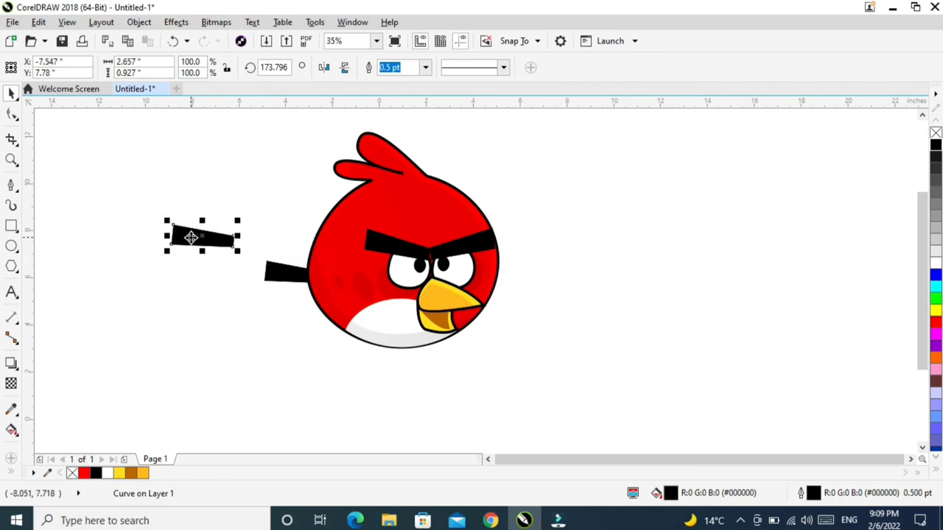
click(133, 194)
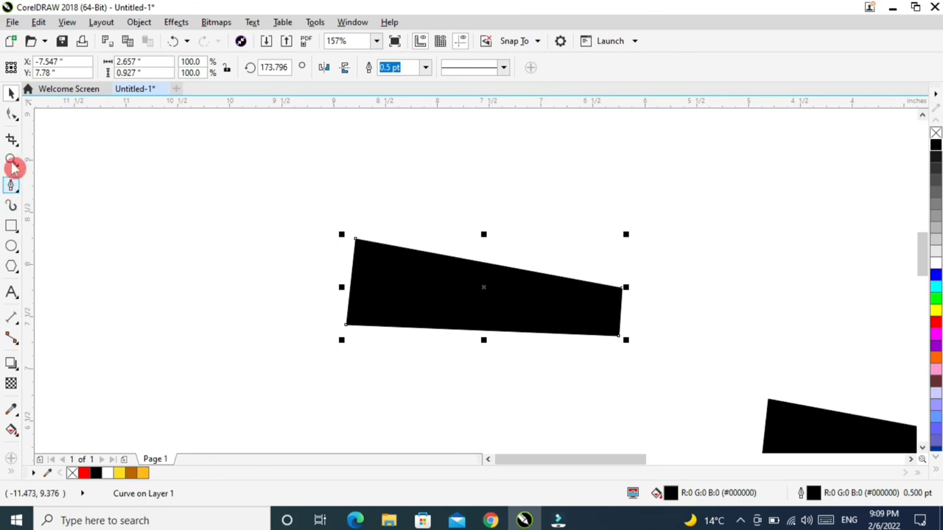
click(11, 114)
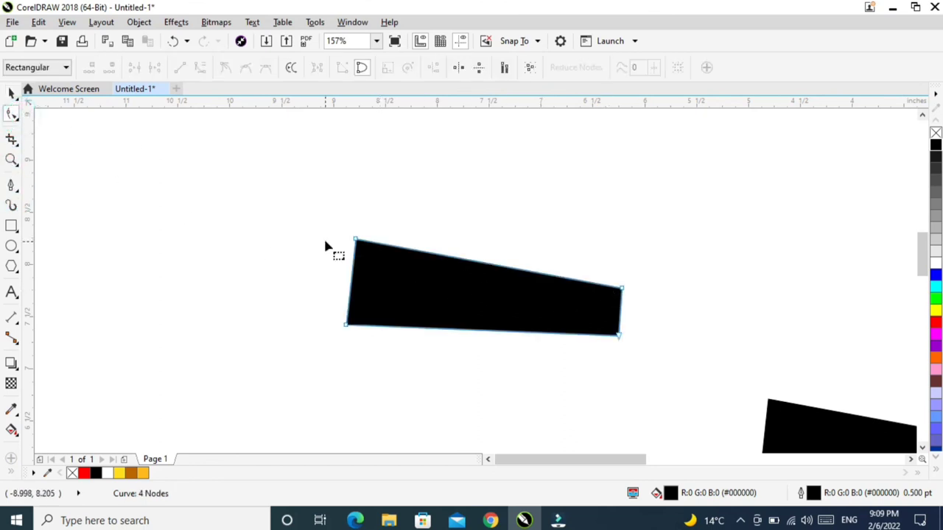
drag(356, 241, 358, 228)
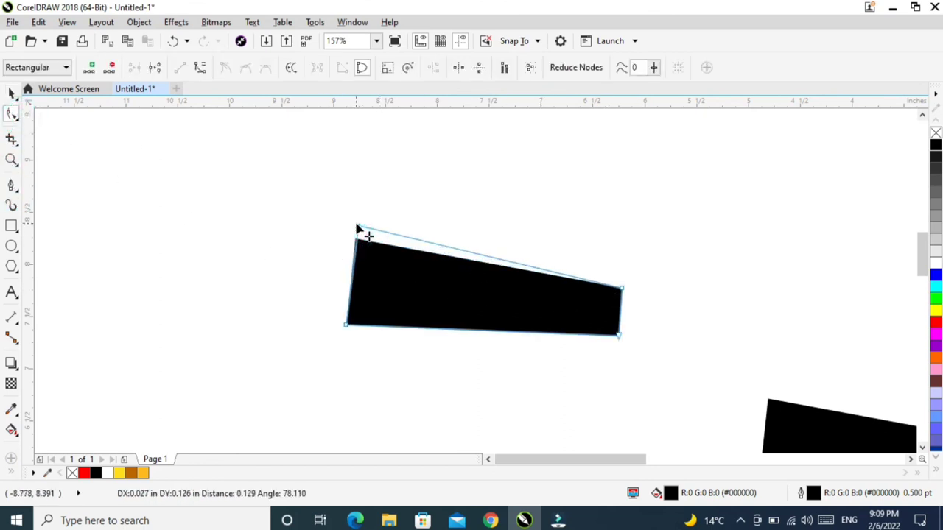
drag(346, 326, 350, 300)
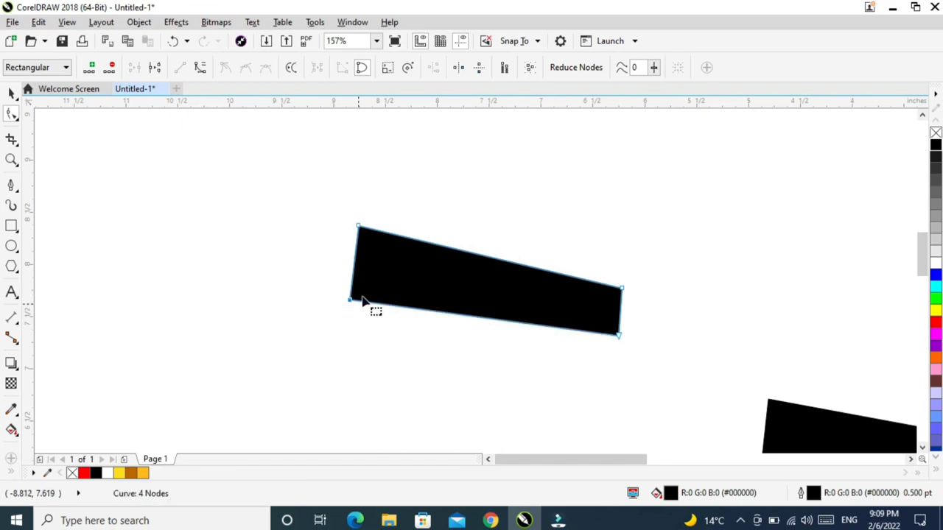
drag(360, 229, 372, 219)
mouse_move(621, 295)
mouse_down()
mouse_move(634, 311)
mouse_move(621, 304)
mouse_up()
scroll(597, 316, down, 5)
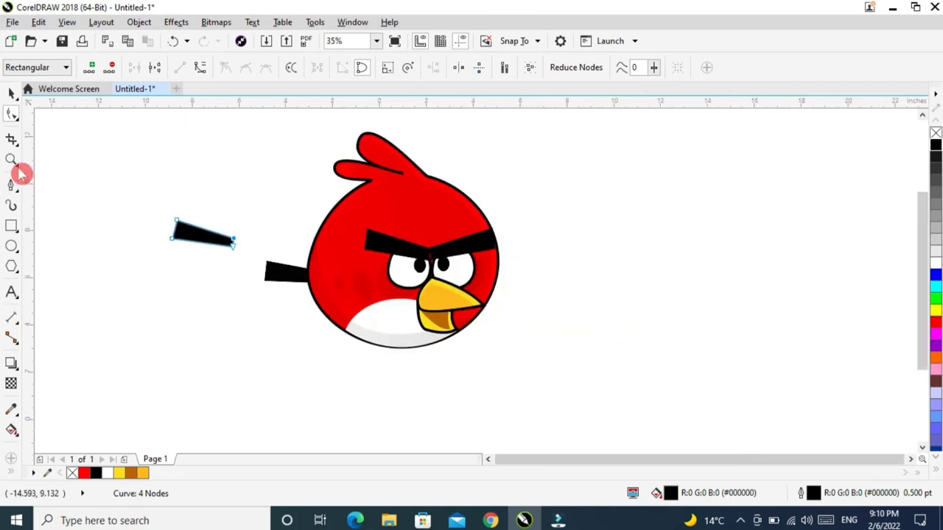
click(13, 94)
click(111, 191)
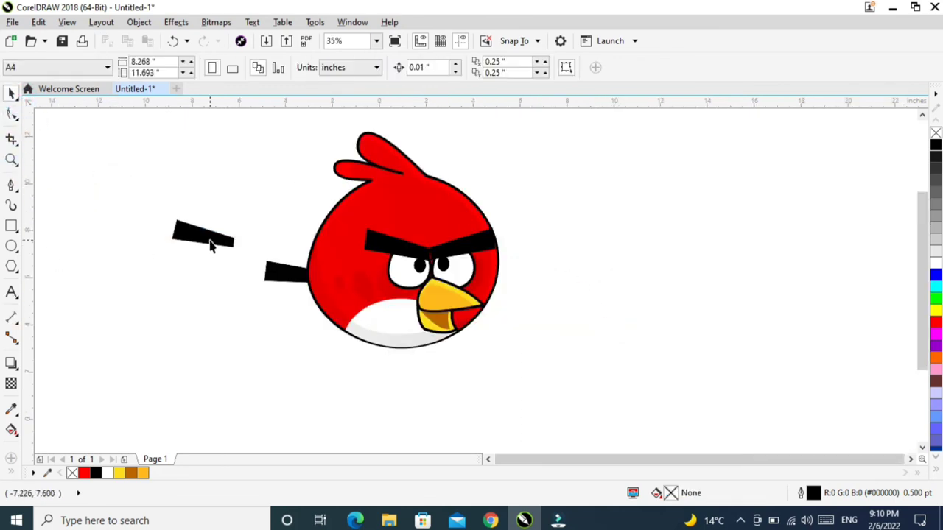
Rotate the slim tail feather to about 154.6 degrees and place it at the body's left edge, above the first tail feather
drag(210, 238, 289, 256)
click(312, 253)
click(293, 250)
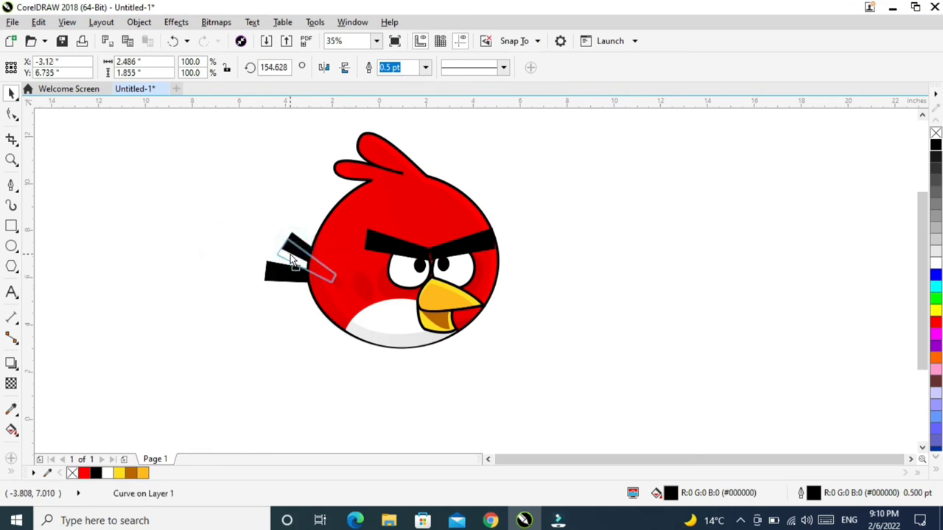
click(275, 328)
Place a copy of the upper tail feather below the middle one and mirror it to slant the opposite way
click(288, 255)
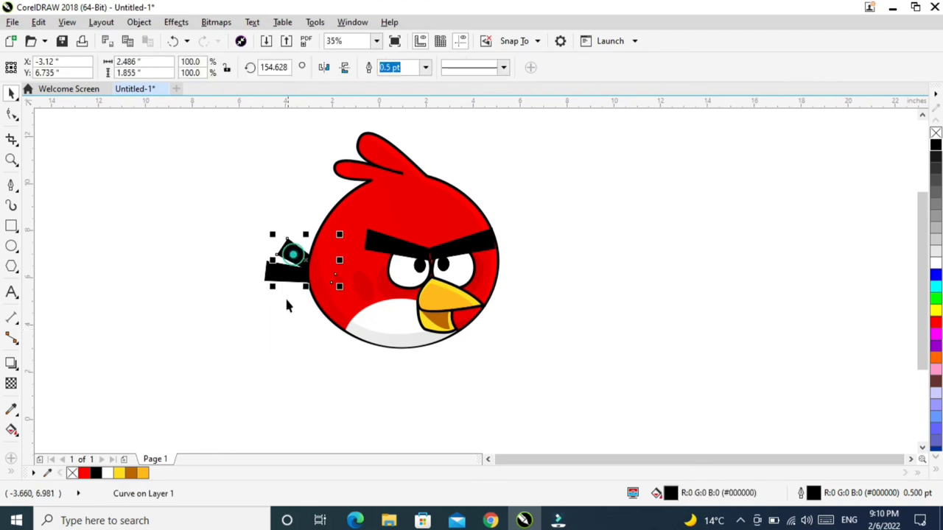
drag(297, 276, 293, 306)
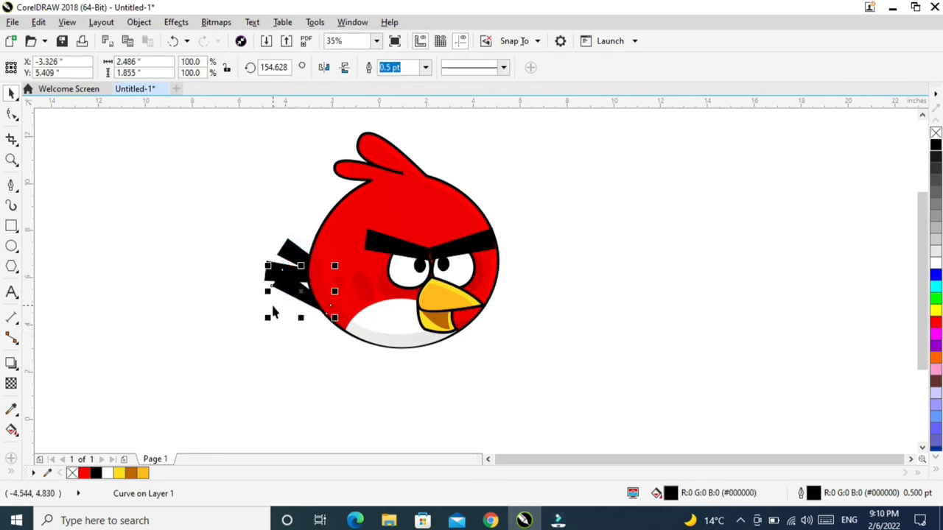
click(324, 67)
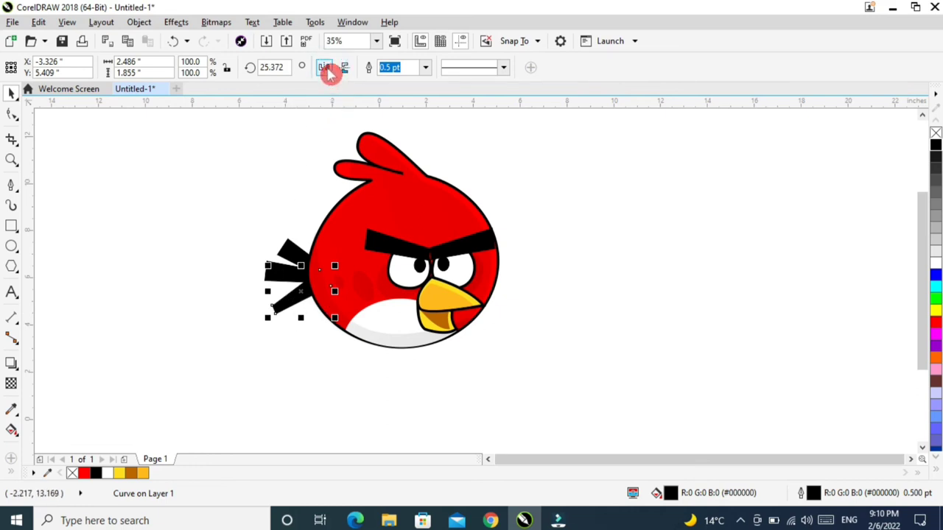
click(325, 68)
Rotate the lower tail feather to about 198.5 degrees and fit it against the body's left edge, wide end facing outward
mouse_move(298, 296)
mouse_down()
mouse_move(299, 308)
mouse_move(327, 321)
mouse_move(336, 295)
mouse_move(307, 300)
mouse_move(304, 292)
mouse_up()
click(299, 298)
click(291, 336)
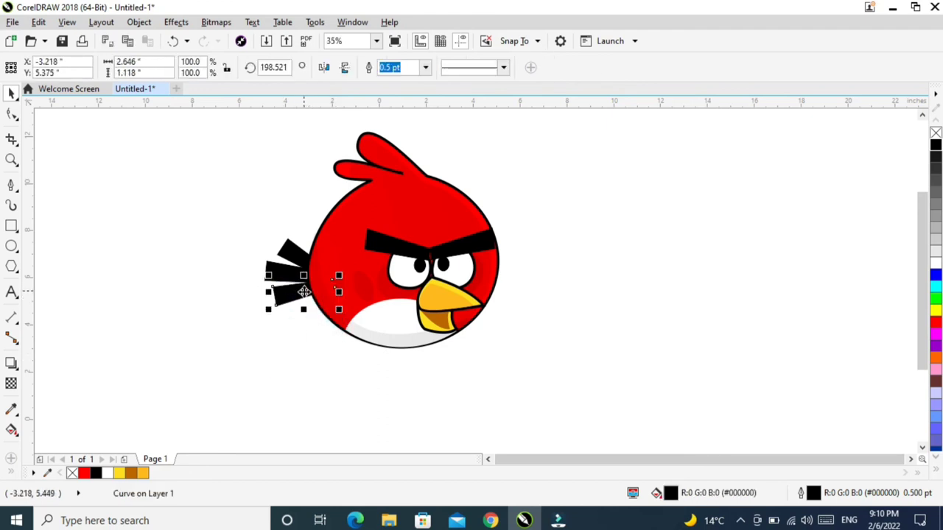
click(296, 360)
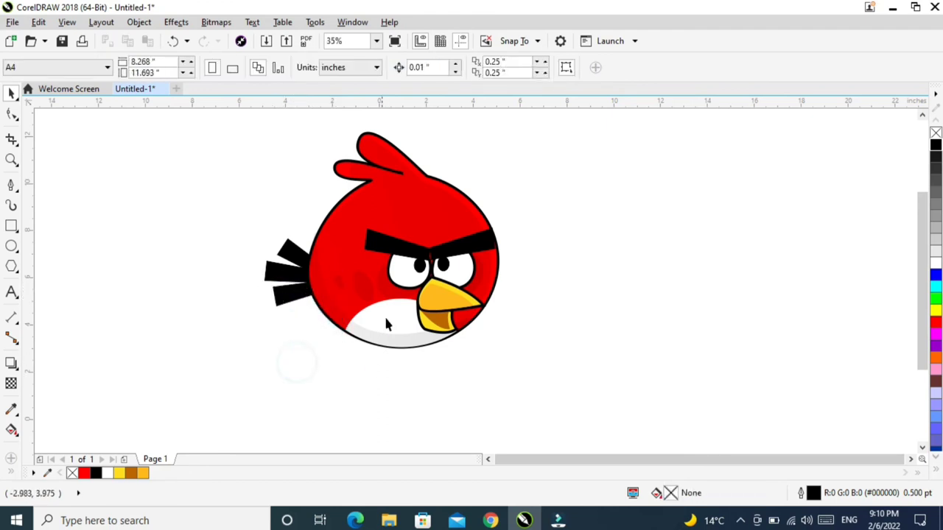
Stretch the middle tail feather outward from the body to about 2.92 inches wide
click(271, 274)
click(10, 94)
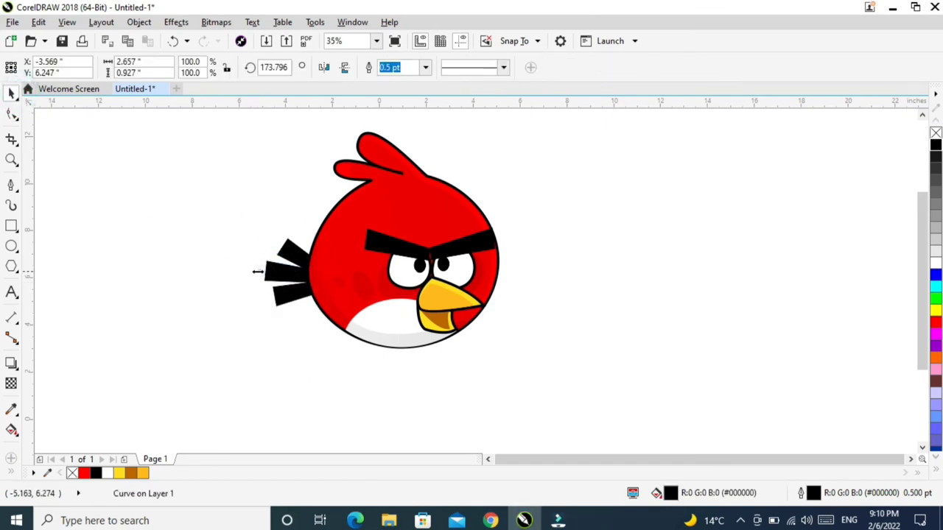
drag(258, 271, 252, 272)
click(11, 94)
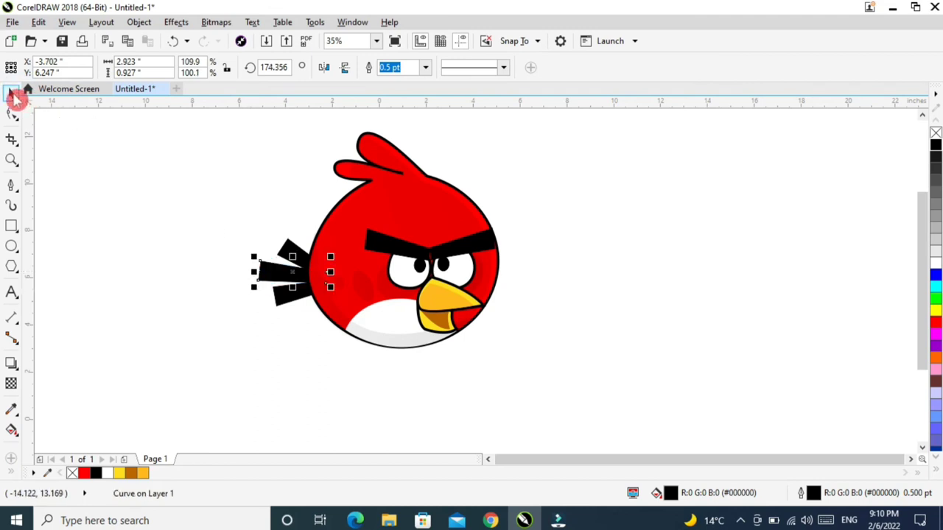
click(240, 366)
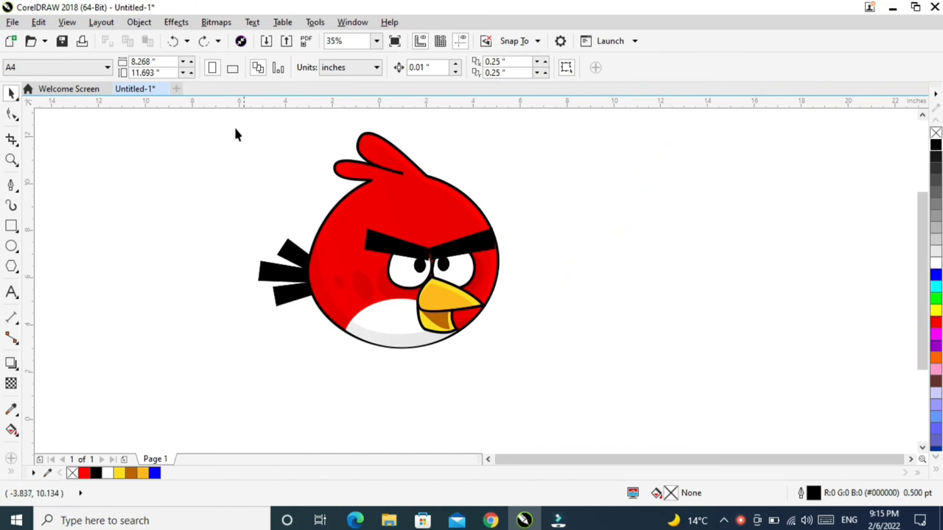
Group all the objects that make up the bird
drag(226, 119, 551, 388)
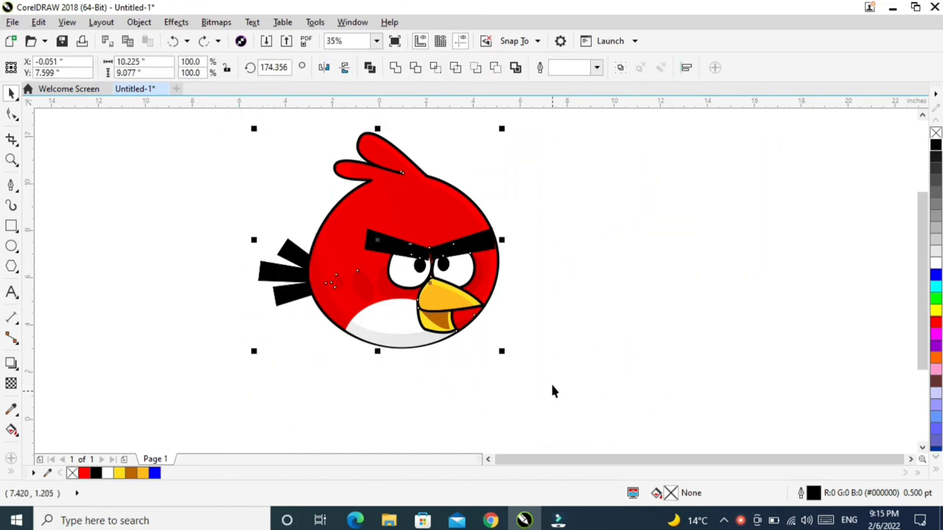
click(621, 68)
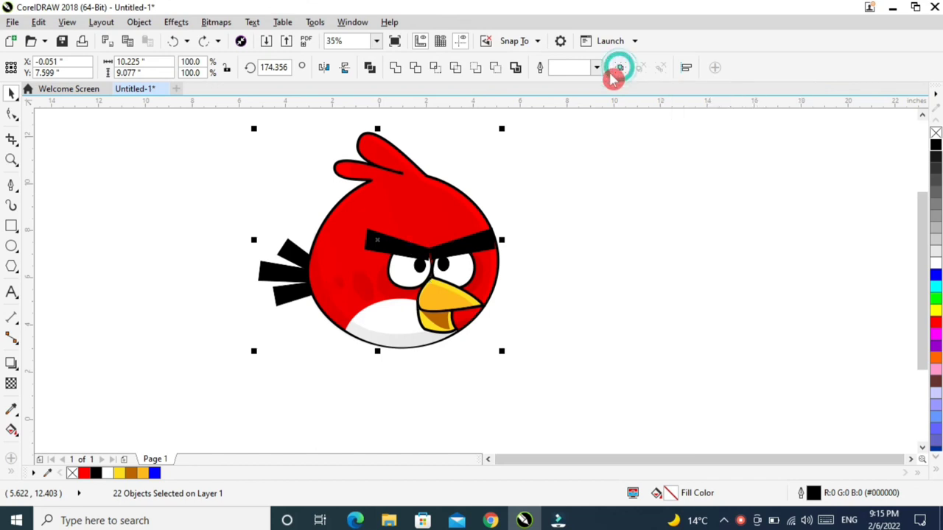
click(611, 229)
click(420, 210)
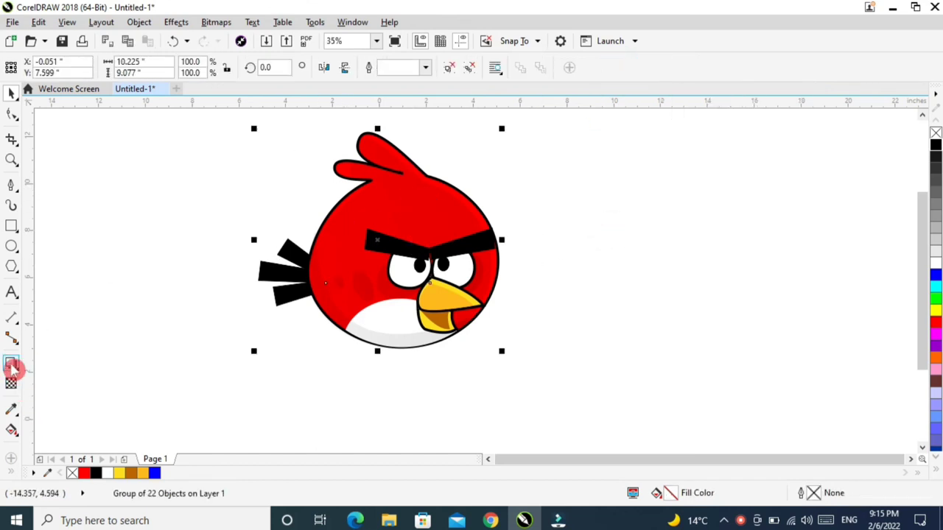
Cast a flat black drop shadow from the bird group's base at an angle of about 68, with opacity 50 and feathering 15
drag(14, 364, 68, 366)
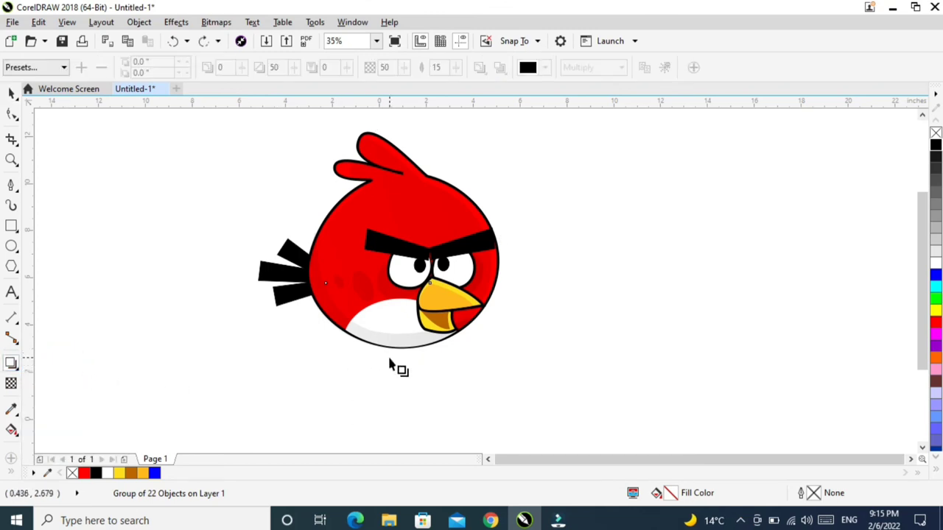
mouse_move(382, 349)
mouse_down()
mouse_move(385, 330)
mouse_move(376, 359)
mouse_up()
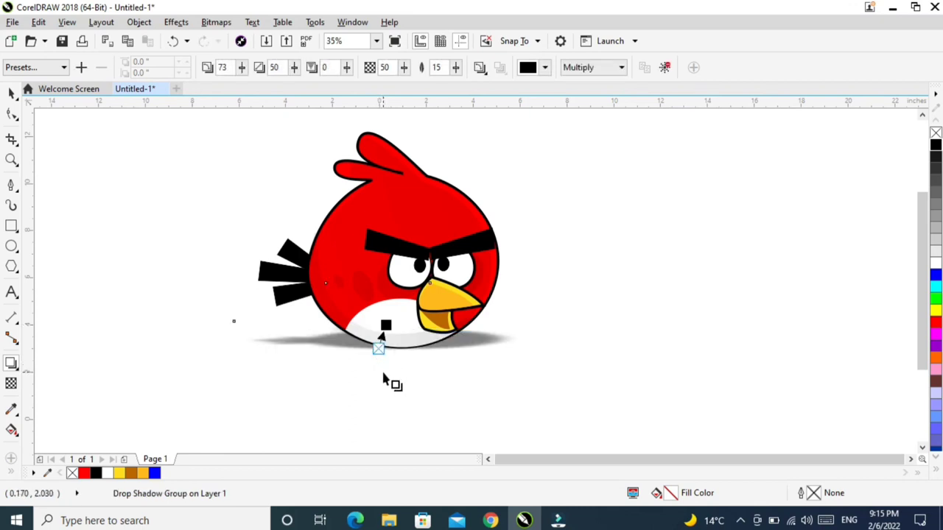
click(12, 92)
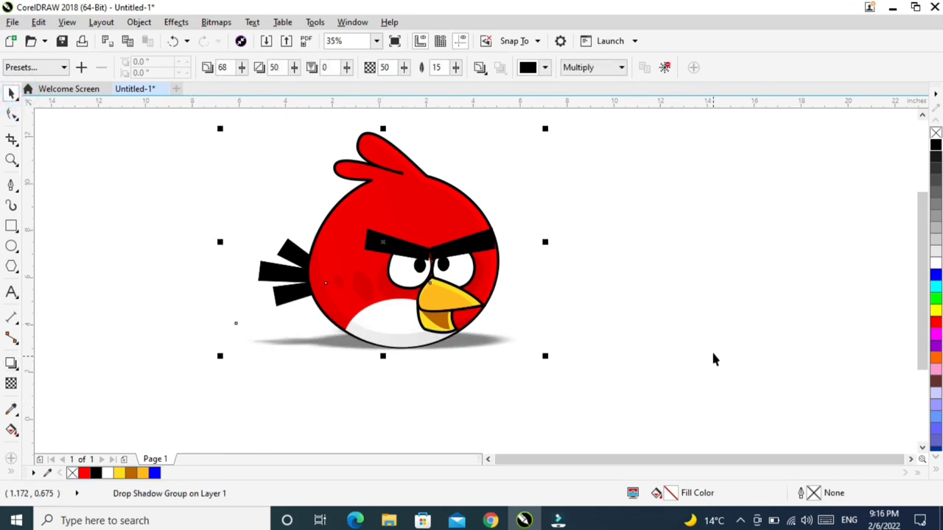
click(682, 316)
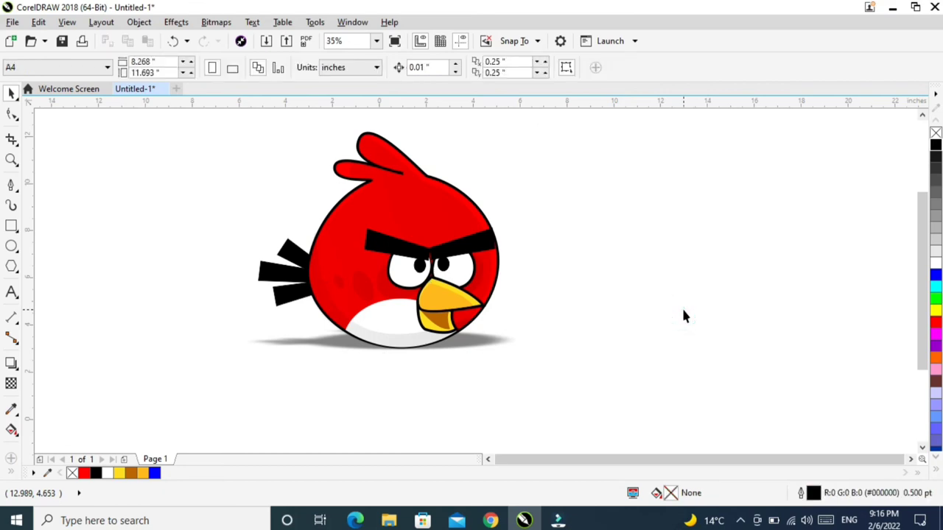